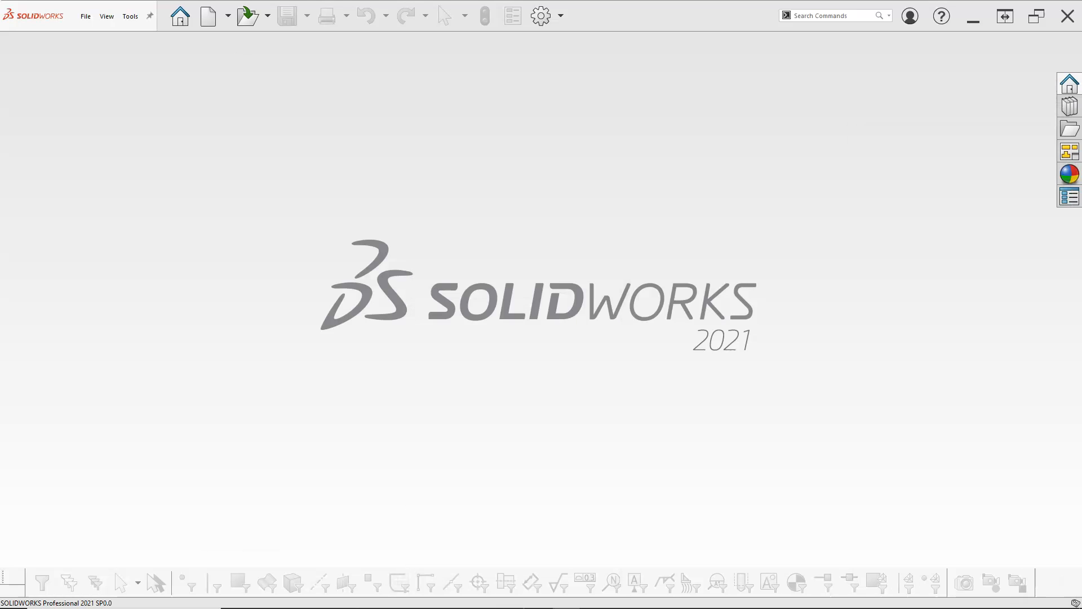
- Create a new part from the Part template and turn on the display of origins
{"action": "left_click", "coordinate": [544, 137]}
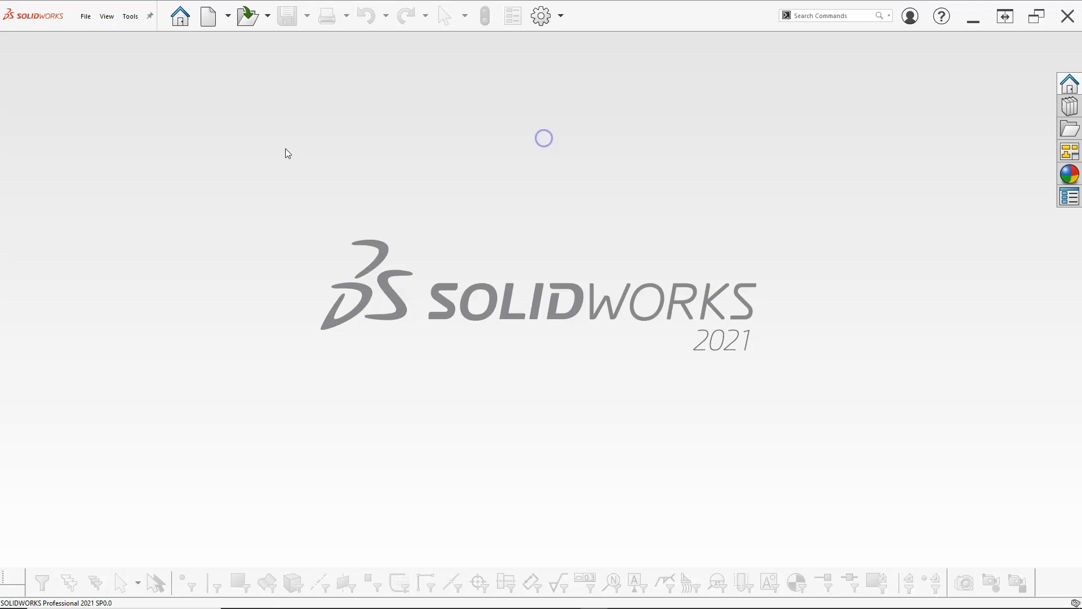
{"action": "left_click", "coordinate": [85, 15]}
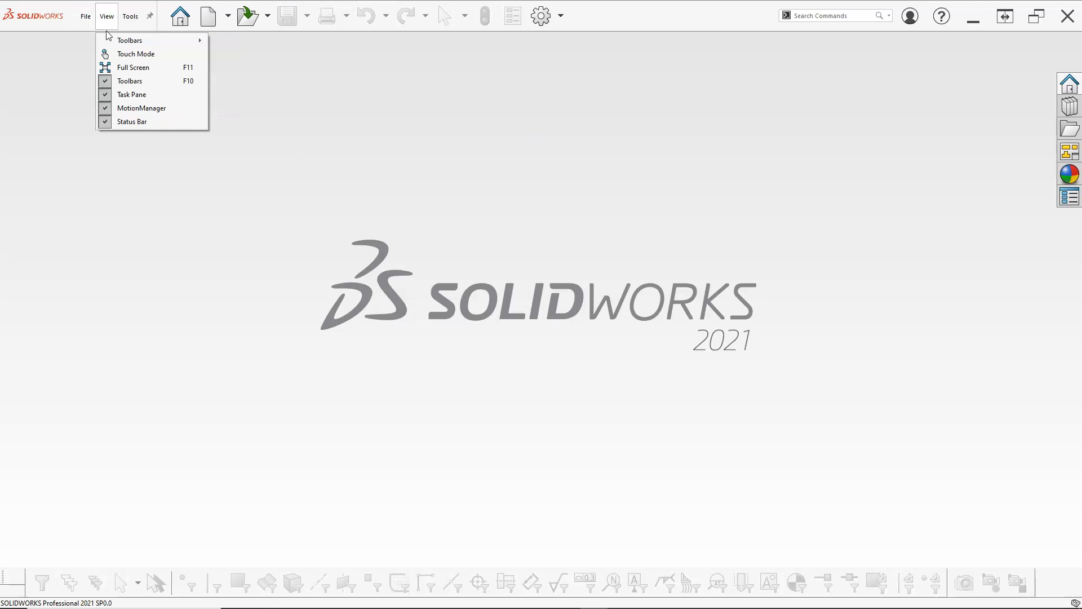
{"action": "left_click", "coordinate": [102, 40]}
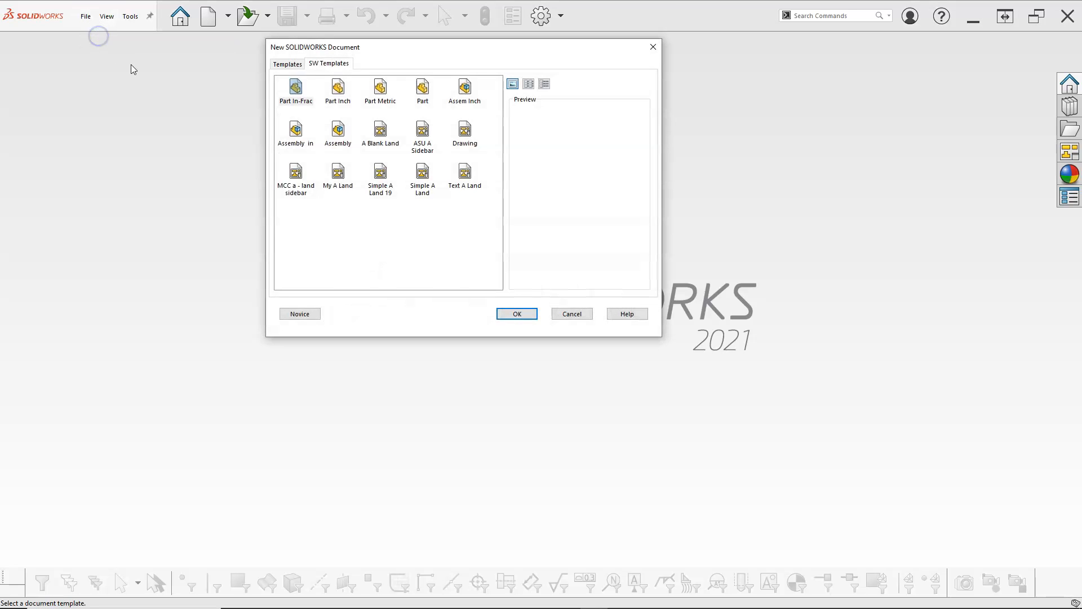
{"action": "double_click", "coordinate": [424, 92]}
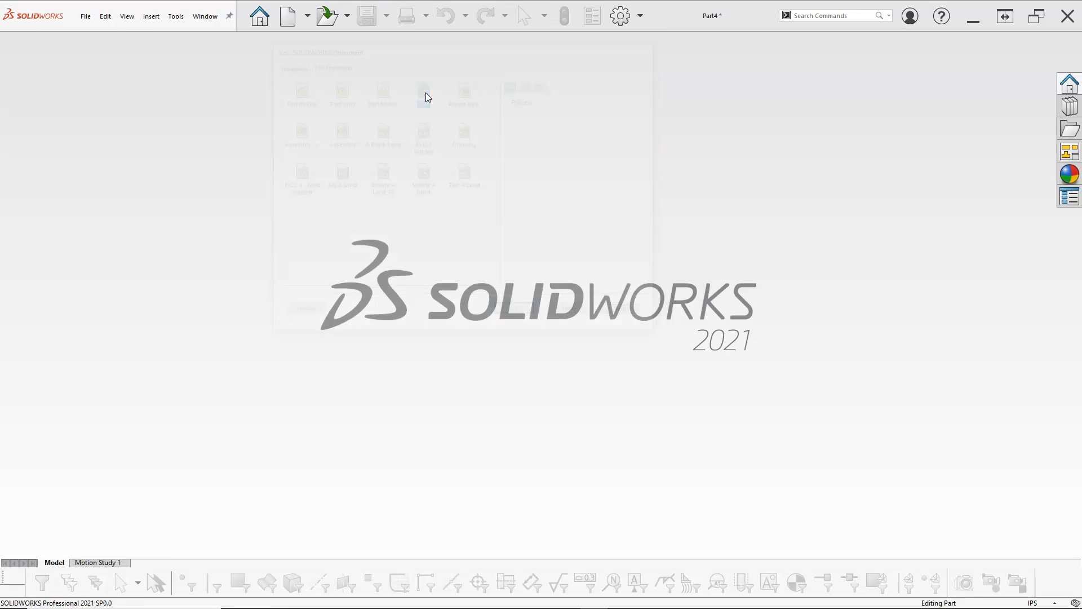
{"action": "left_click", "coordinate": [629, 47]}
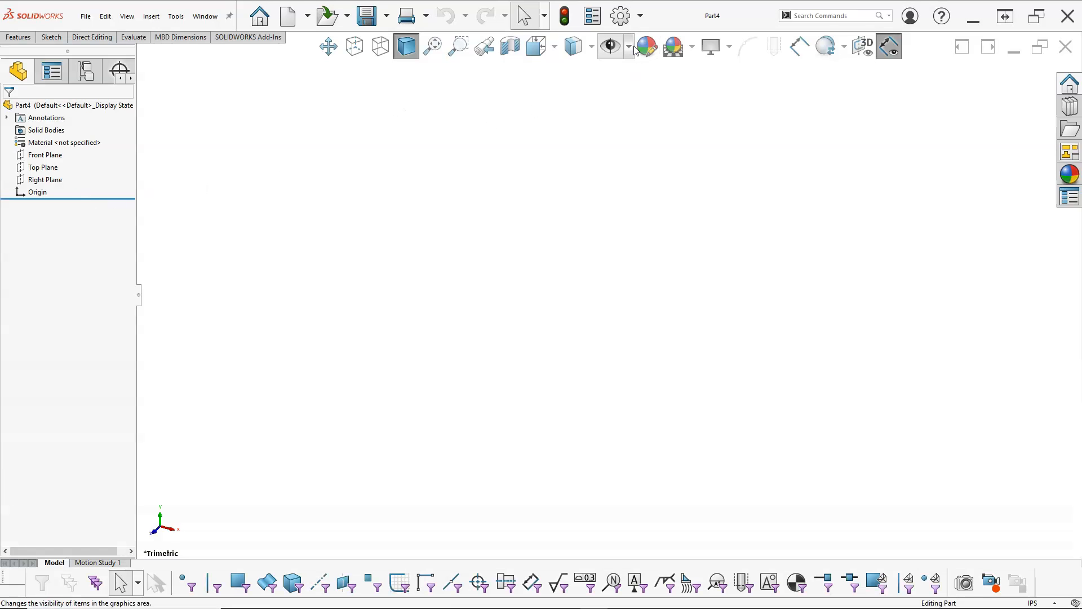
{"action": "left_click", "coordinate": [607, 154]}
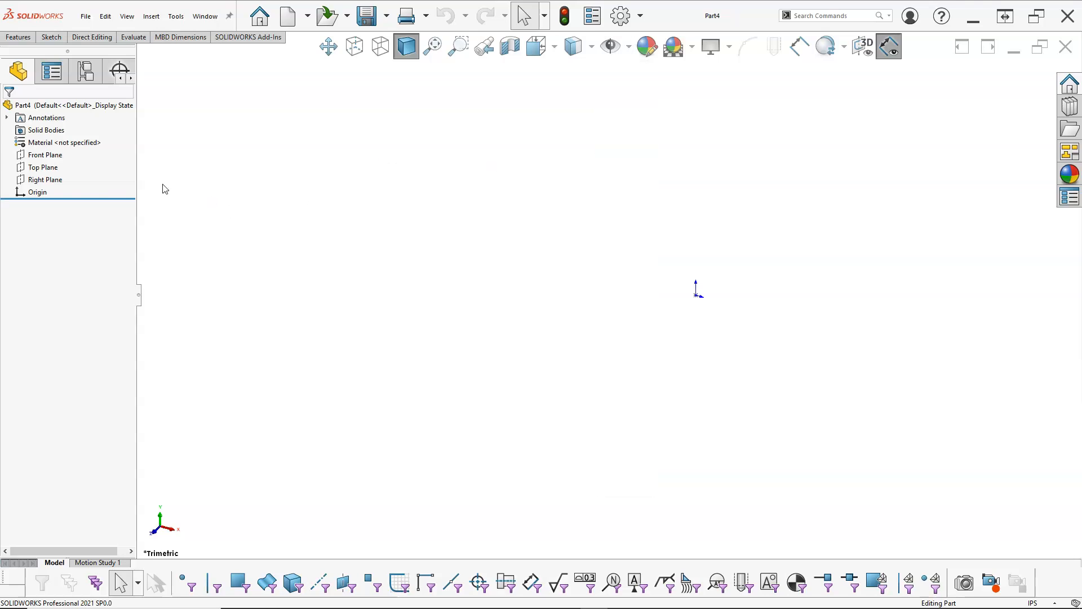
- Start a sketch on the Front Plane and draw a horizontal, infinite-length construction line through the origin
{"action": "left_click", "coordinate": [56, 155]}
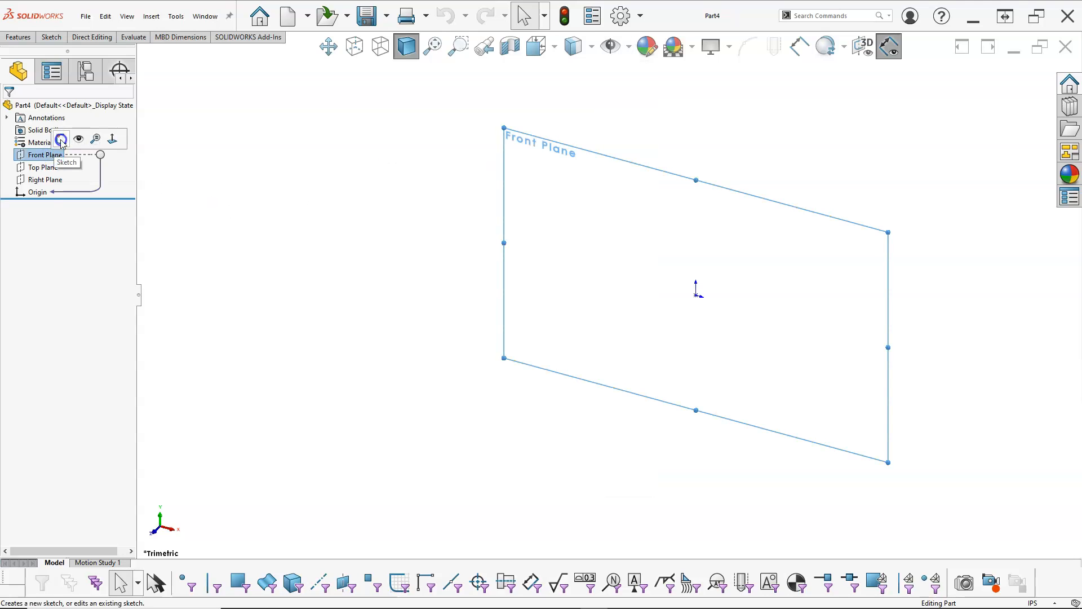
{"action": "left_click", "coordinate": [61, 140]}
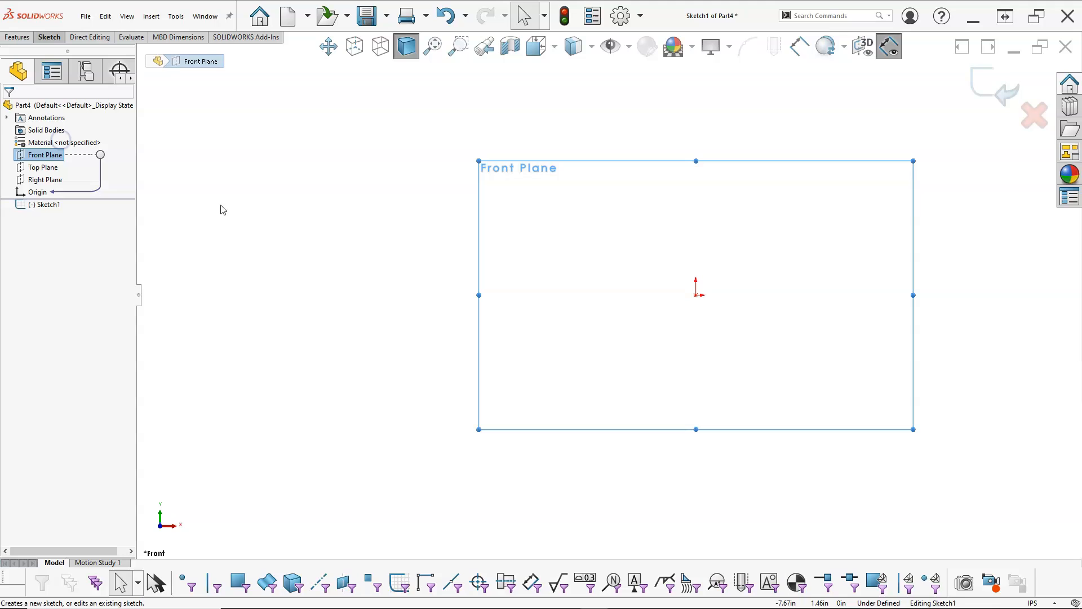
{"action": "right_click", "coordinate": [332, 218]}
{"action": "mouse_move", "coordinate": [396, 286]}
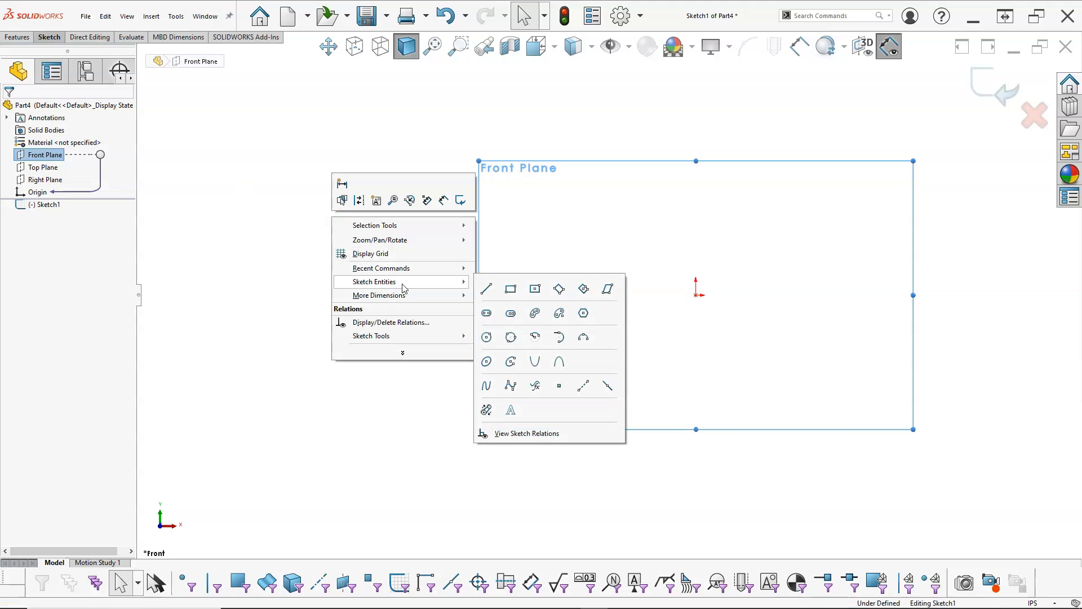
{"action": "left_click", "coordinate": [583, 385]}
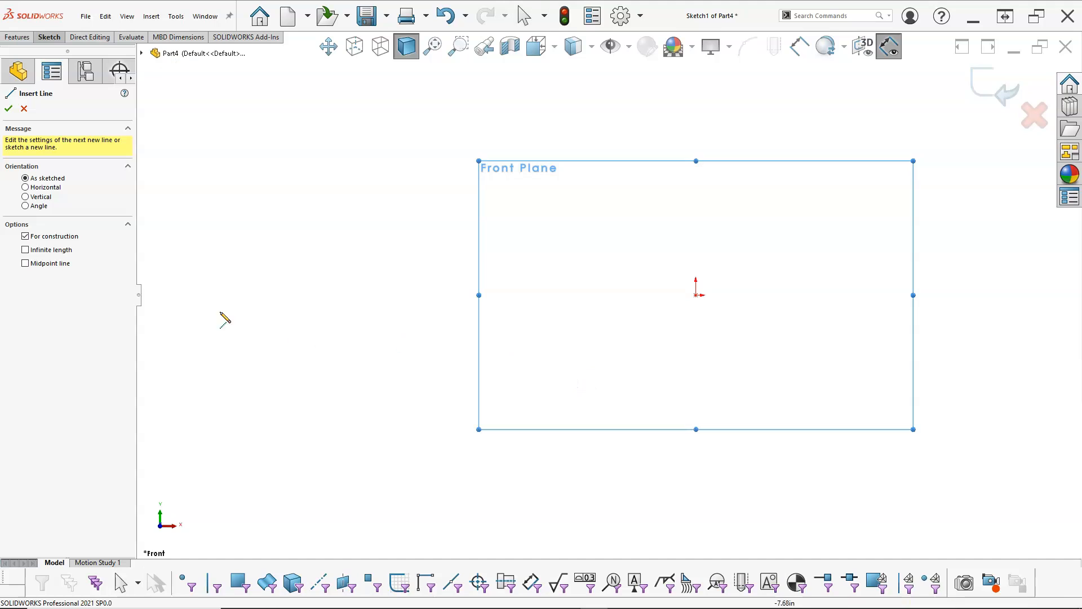
{"action": "left_click", "coordinate": [49, 249]}
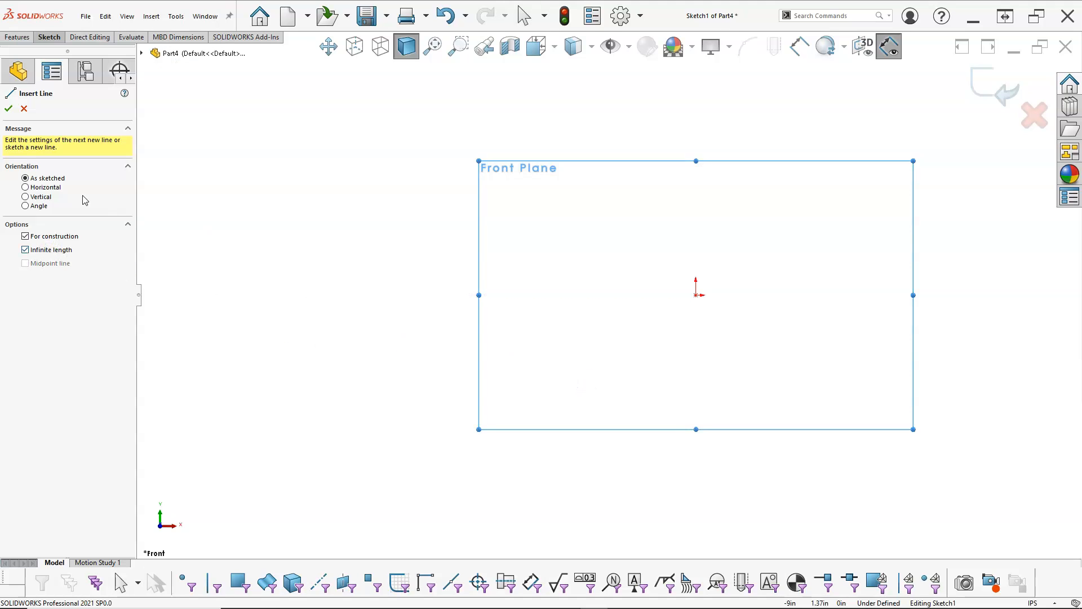
{"action": "left_click", "coordinate": [55, 187]}
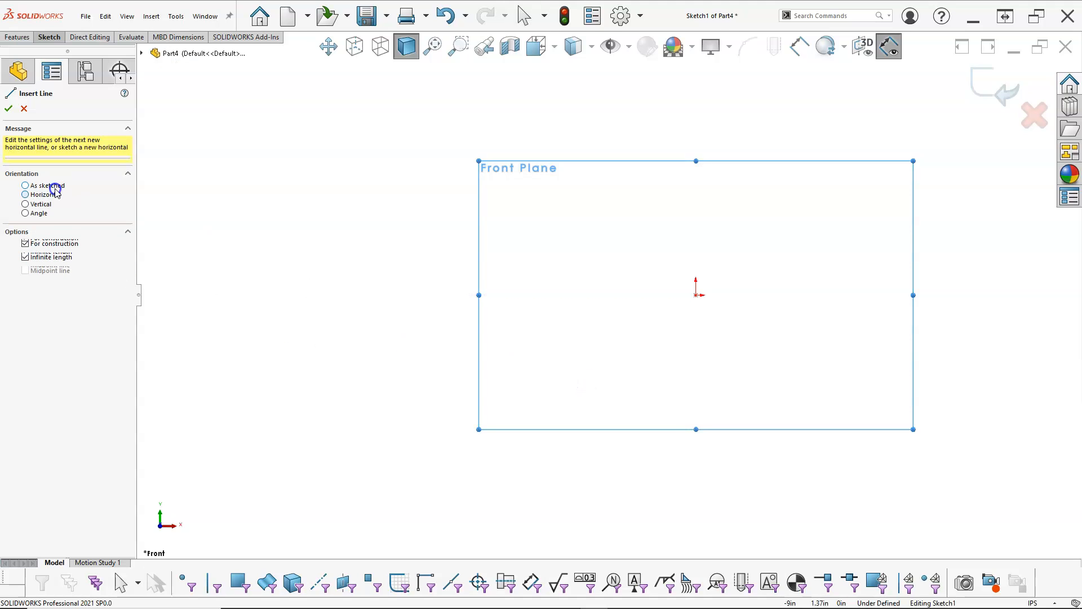
{"action": "left_click", "coordinate": [696, 294]}
{"action": "right_click", "coordinate": [788, 236]}
{"action": "left_click", "coordinate": [817, 246]}
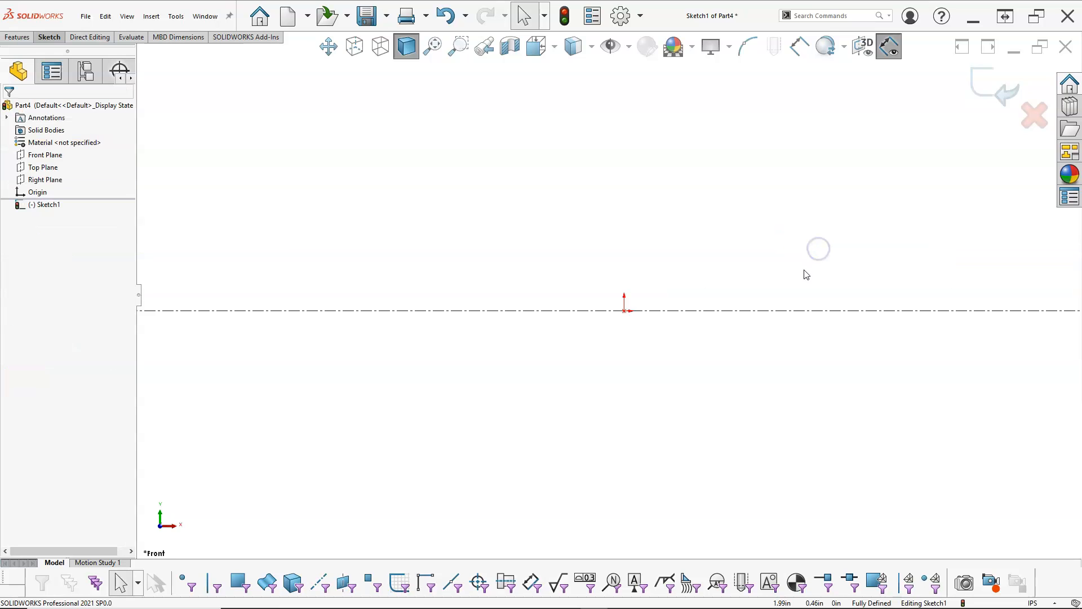
- Sketch a centerpoint arc on the origin with a radius of about 0.44 in, sweeping about 167° around the side opposite the open end
{"action": "scroll", "coordinate": [766, 330], "scroll_direction": "down", "scroll_amount": 5}
{"action": "scroll", "coordinate": [764, 330], "scroll_direction": "up", "scroll_amount": 2}
{"action": "scroll", "coordinate": [791, 261], "scroll_direction": "down", "scroll_amount": 1}
{"action": "scroll", "coordinate": [791, 261], "scroll_direction": "down", "scroll_amount": 1}
{"action": "scroll", "coordinate": [792, 266], "scroll_direction": "up", "scroll_amount": 1}
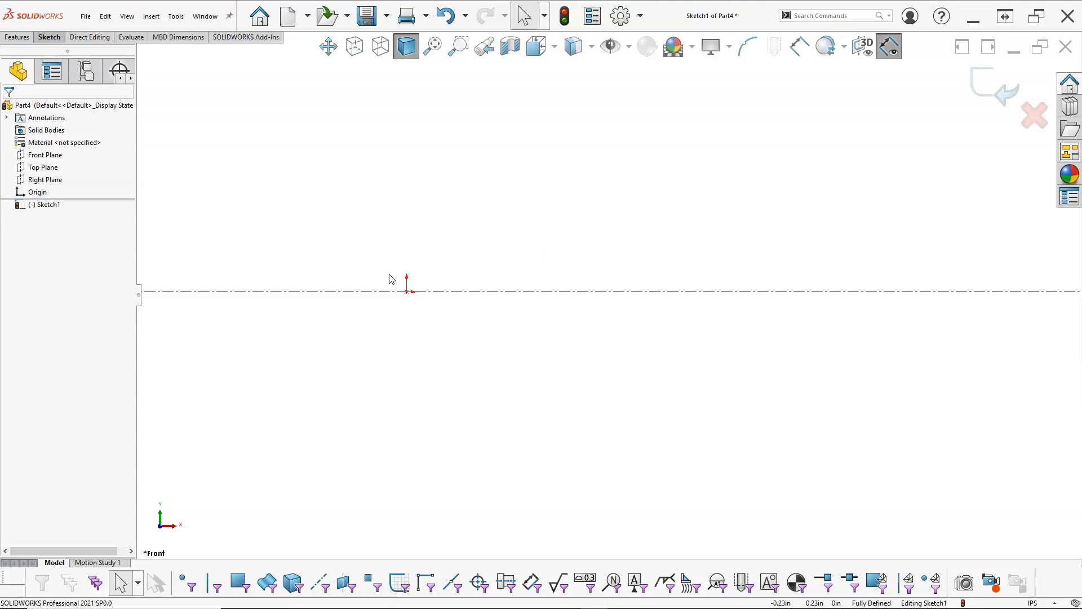
{"action": "right_click", "coordinate": [448, 254]}
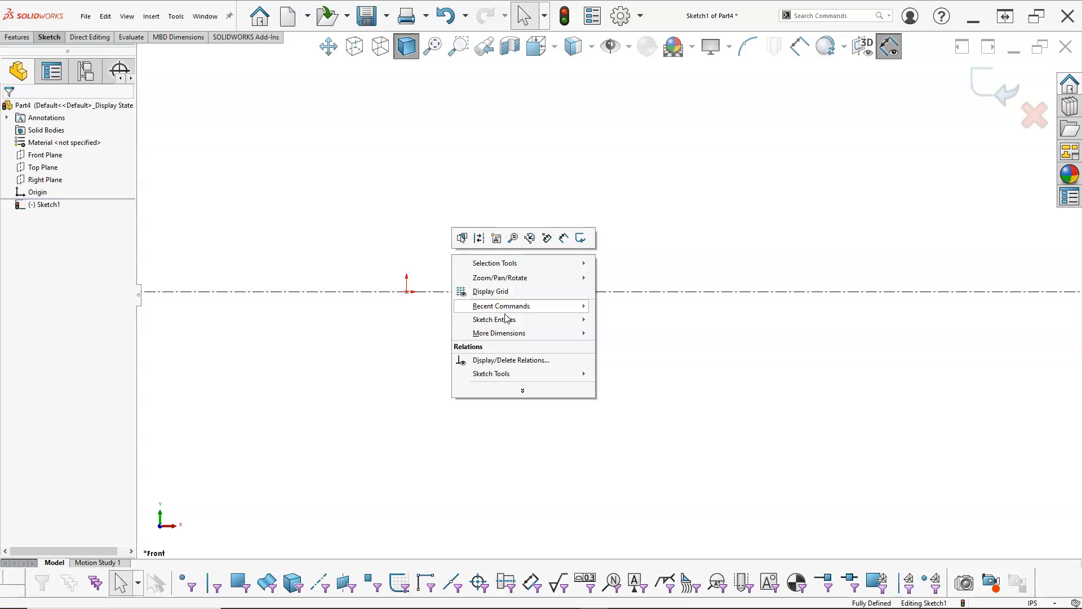
{"action": "mouse_move", "coordinate": [524, 320]}
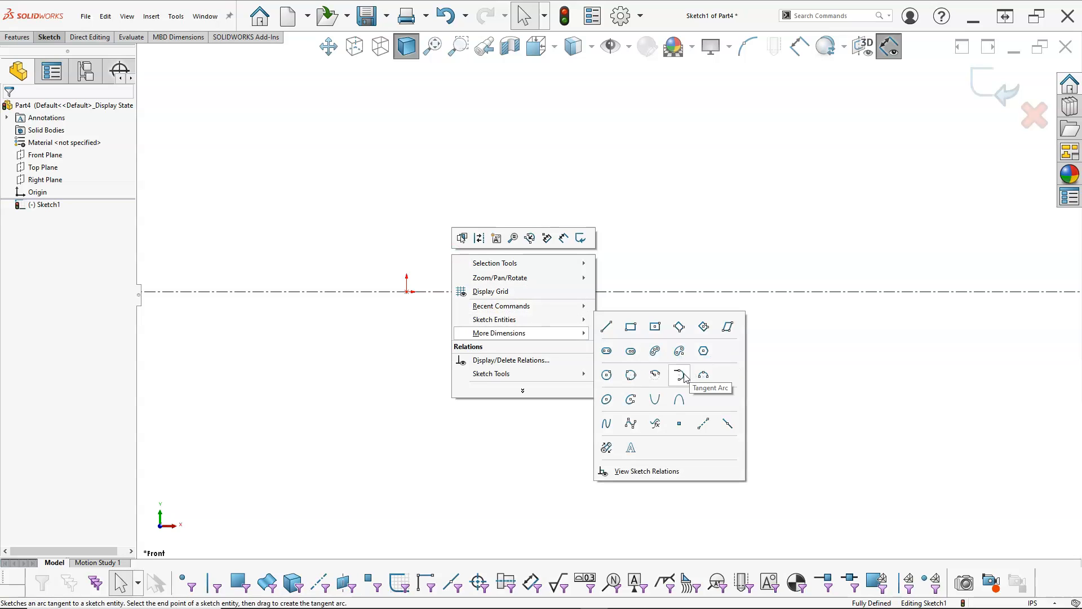
{"action": "left_click", "coordinate": [655, 374]}
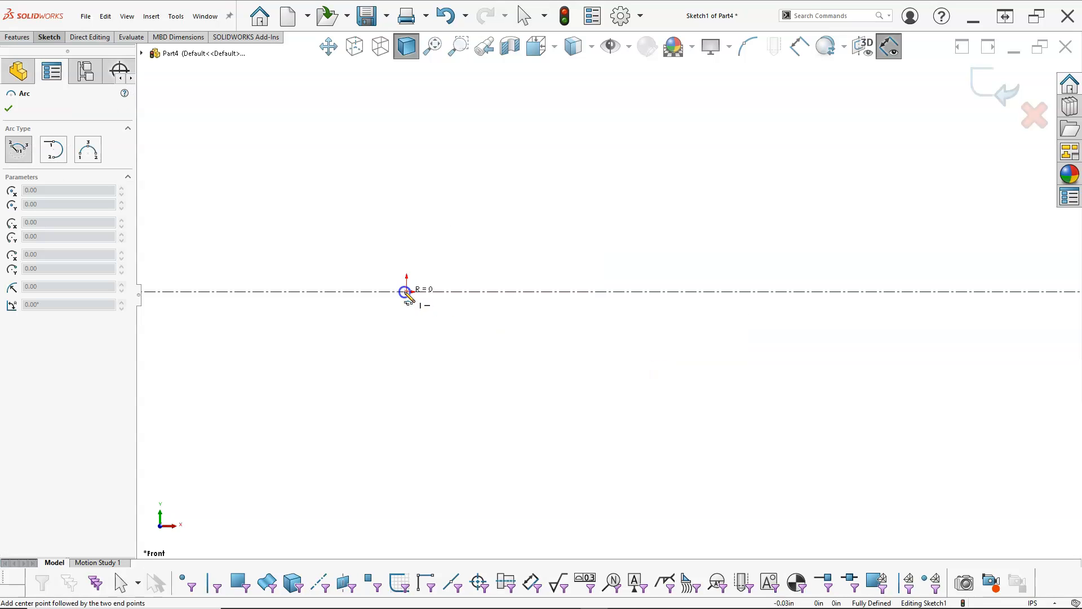
{"action": "left_click", "coordinate": [377, 308]}
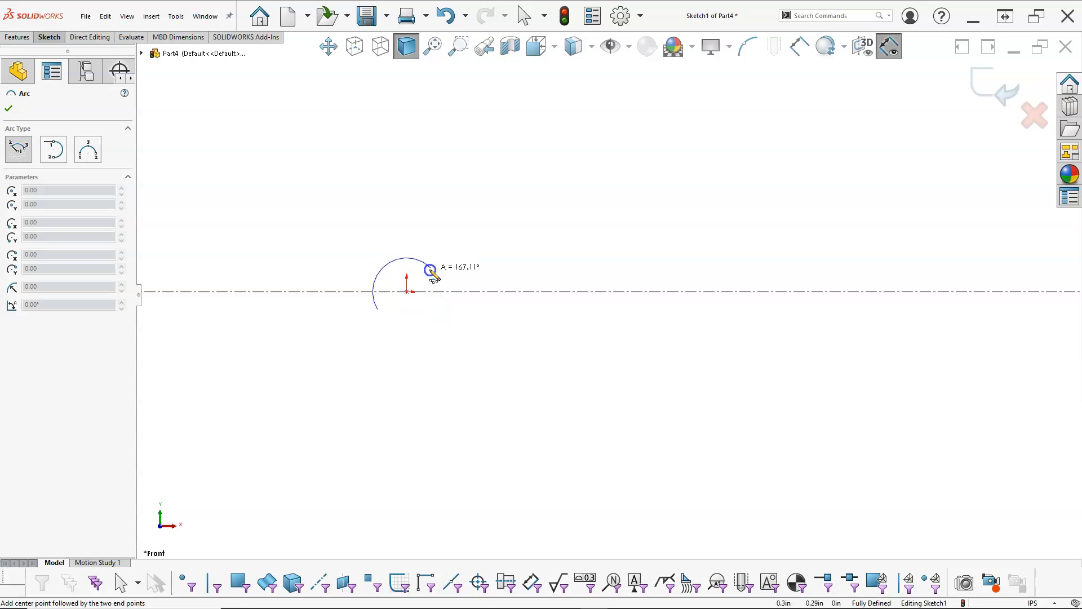
{"action": "left_click", "coordinate": [431, 269]}
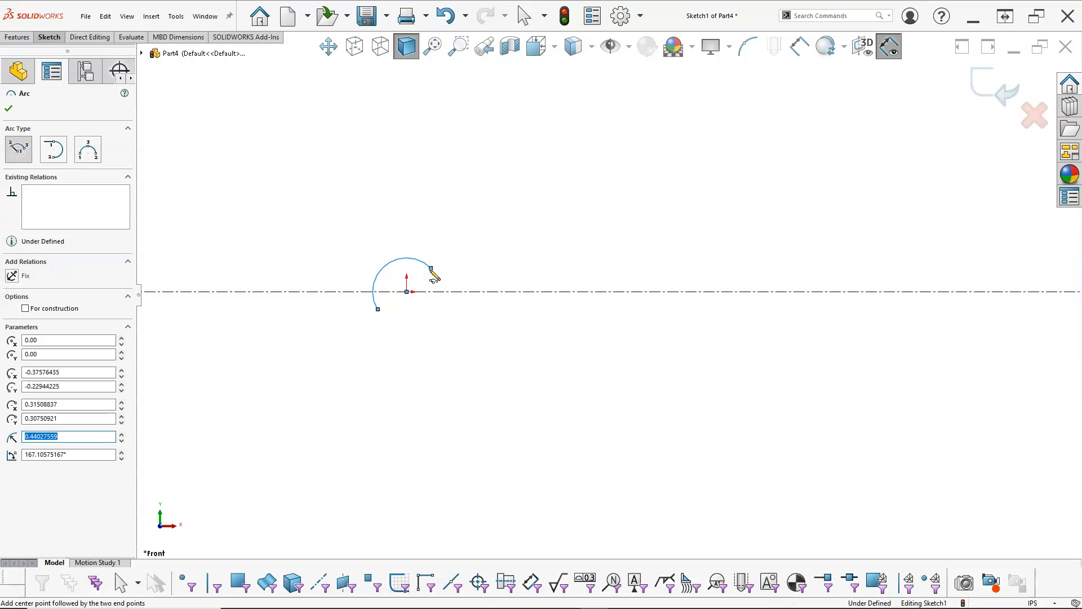
{"action": "right_click", "coordinate": [468, 222]}
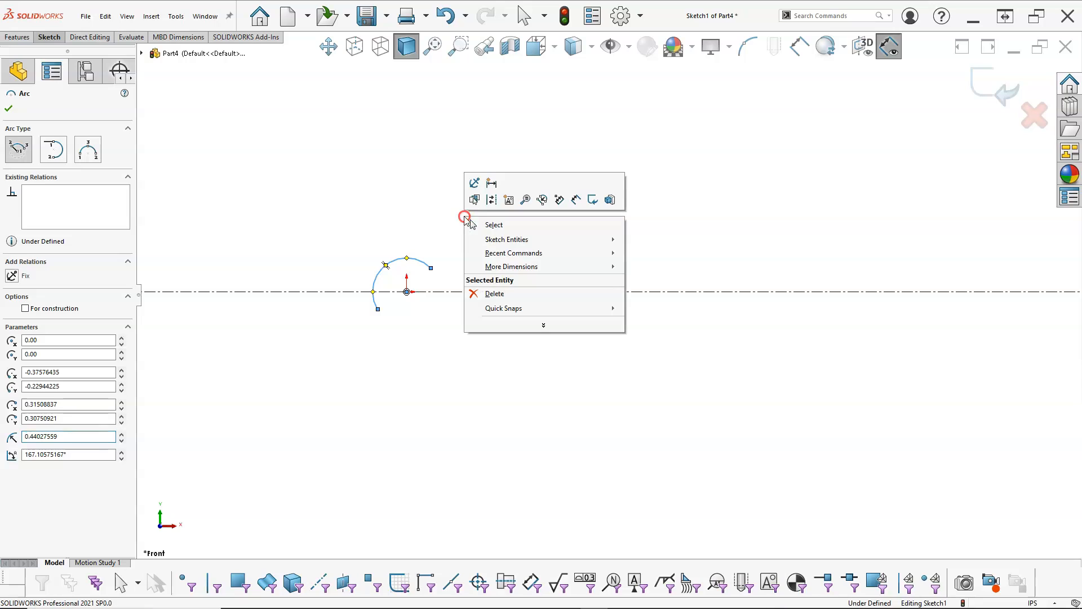
{"action": "left_click", "coordinate": [467, 222]}
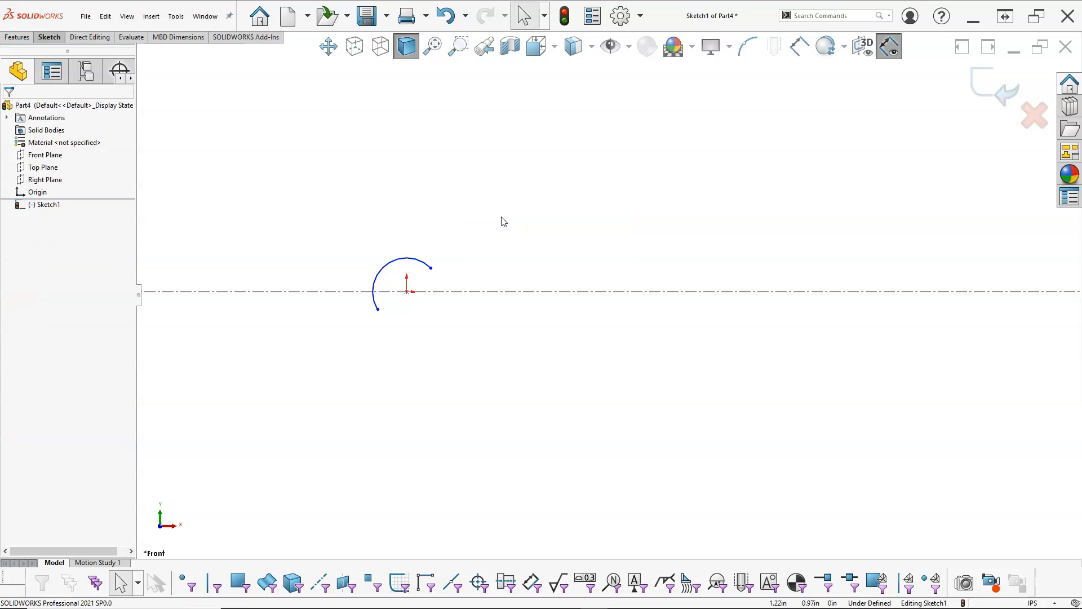
- Draw a tangent line about 1.28 in long from the arc's upper end and a parallel line about 1.11 in long from its lower end
{"action": "key", "text": "l"}
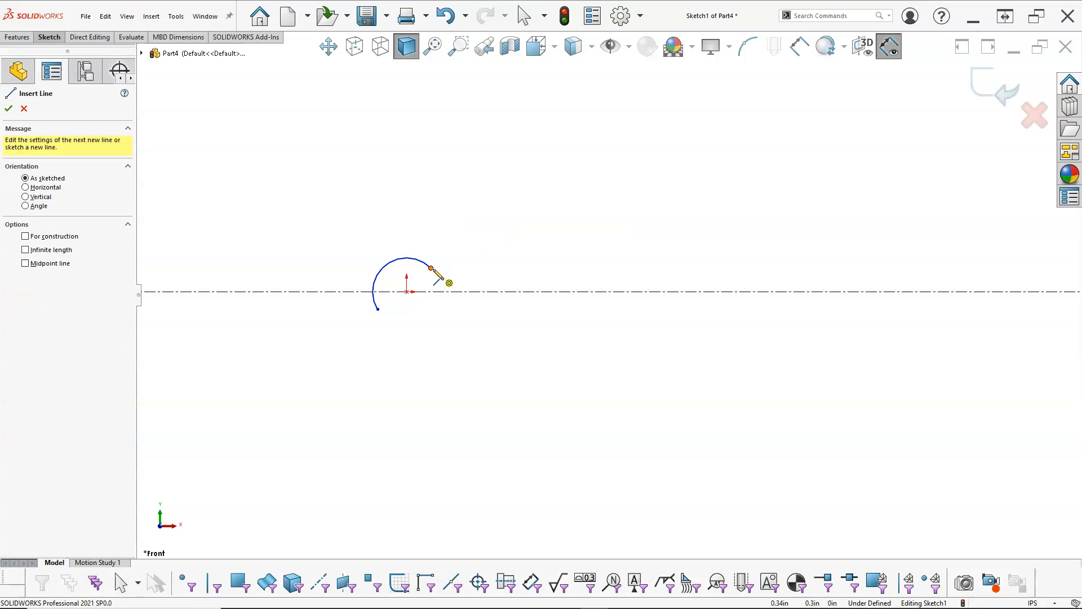
{"action": "left_click", "coordinate": [503, 309]}
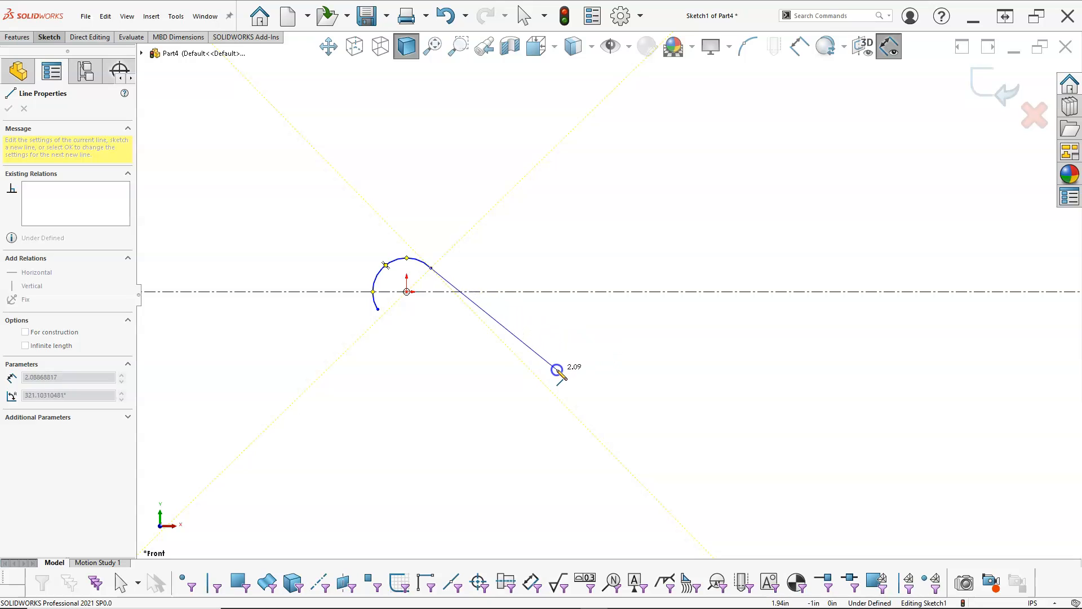
{"action": "double_click", "coordinate": [500, 338]}
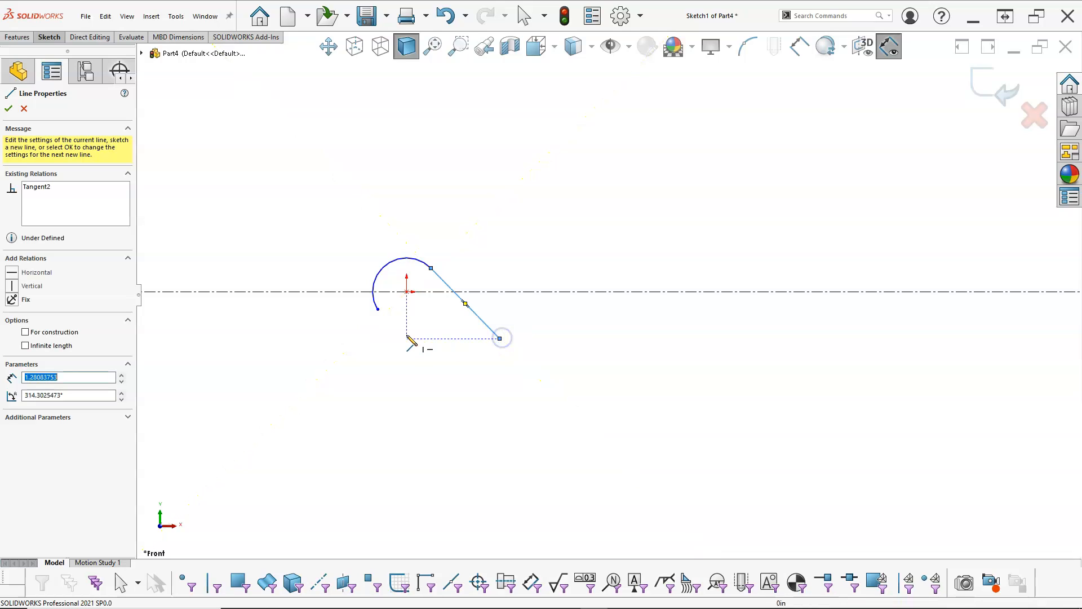
{"action": "left_click", "coordinate": [378, 310]}
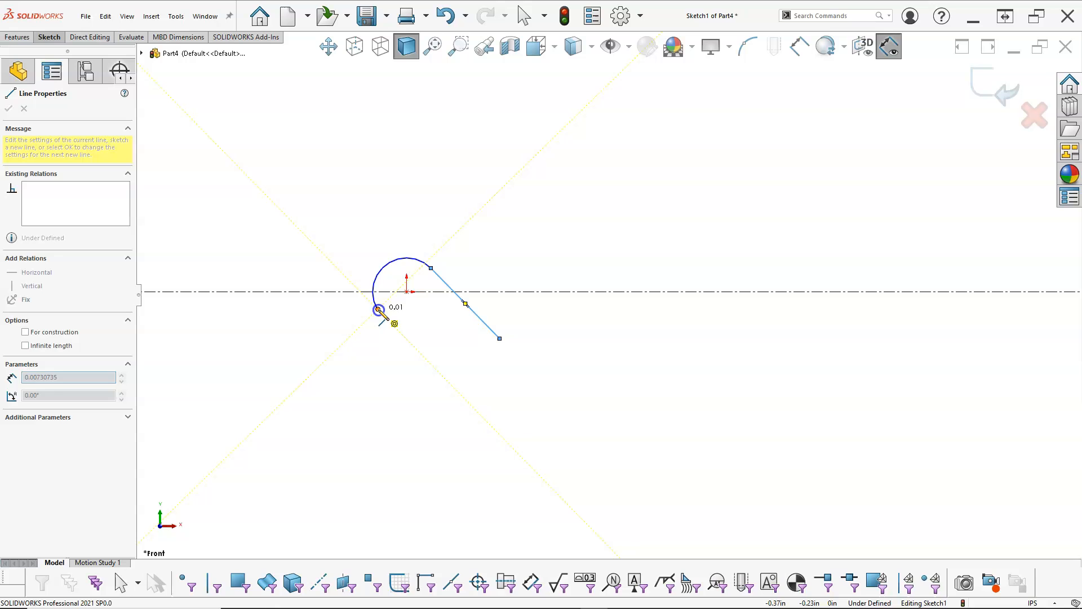
{"action": "double_click", "coordinate": [437, 371]}
{"action": "right_click", "coordinate": [502, 237]}
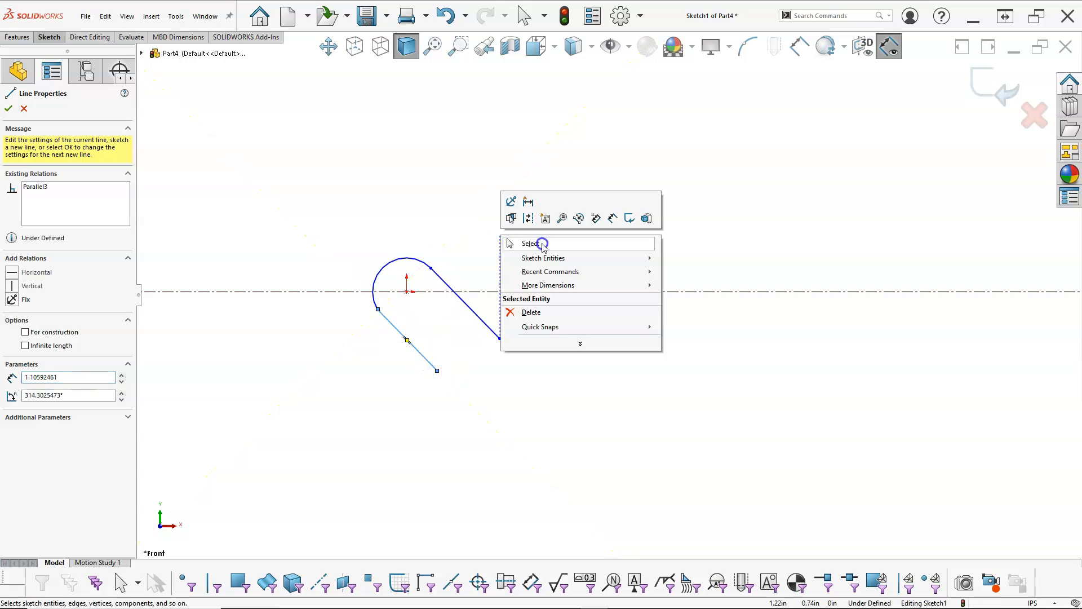
{"action": "left_click", "coordinate": [530, 244]}
- Stretch the two lines to end near (3.45, -0.62) and (3.01, -1.20) in, and make the lower line tangent to the arc
{"action": "left_click_drag", "start_coordinate": [500, 339], "coordinate": [677, 342]}
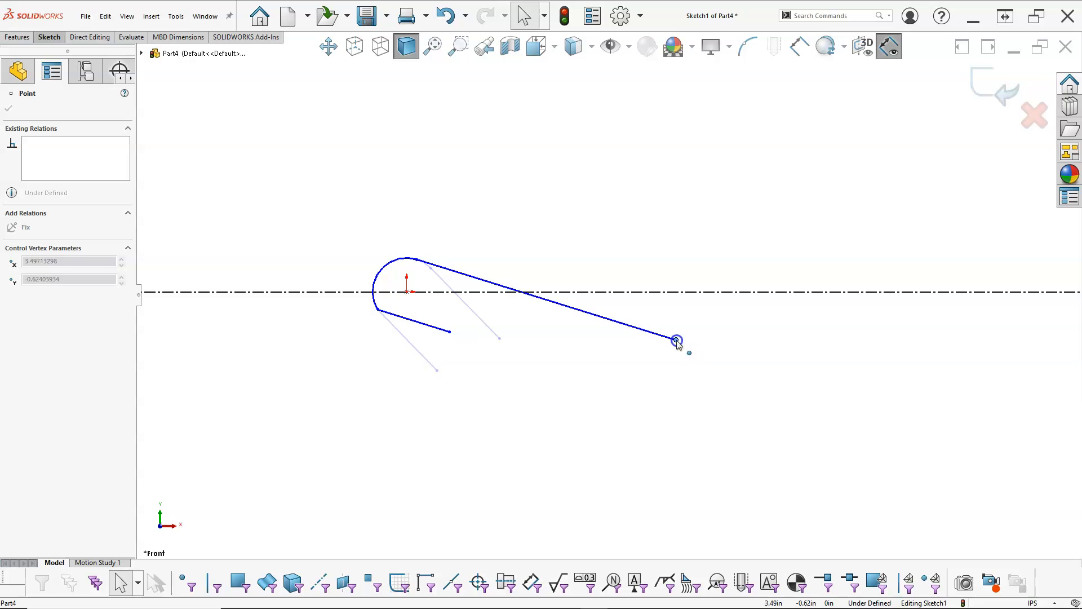
{"action": "left_click_drag", "start_coordinate": [449, 332], "coordinate": [640, 386]}
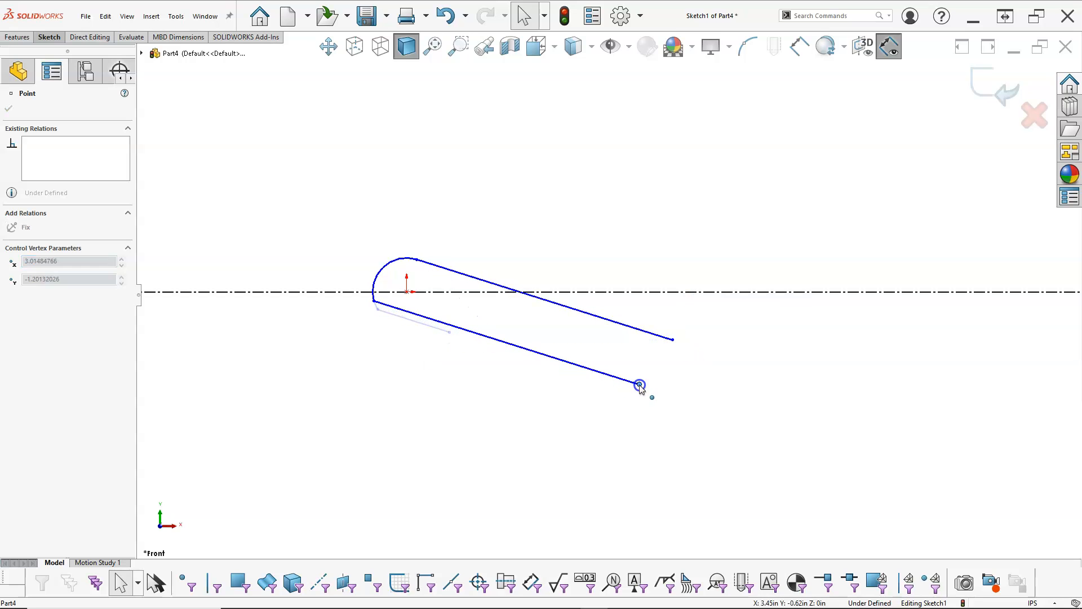
{"action": "left_click", "coordinate": [374, 294]}
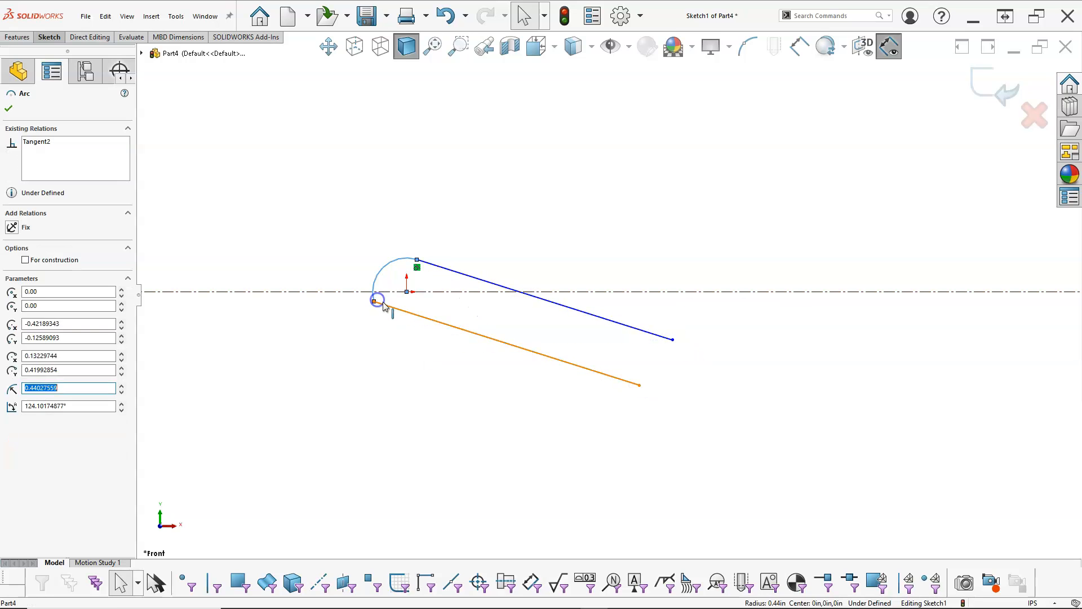
{"action": "left_click", "coordinate": [391, 307], "text": "ctrl"}
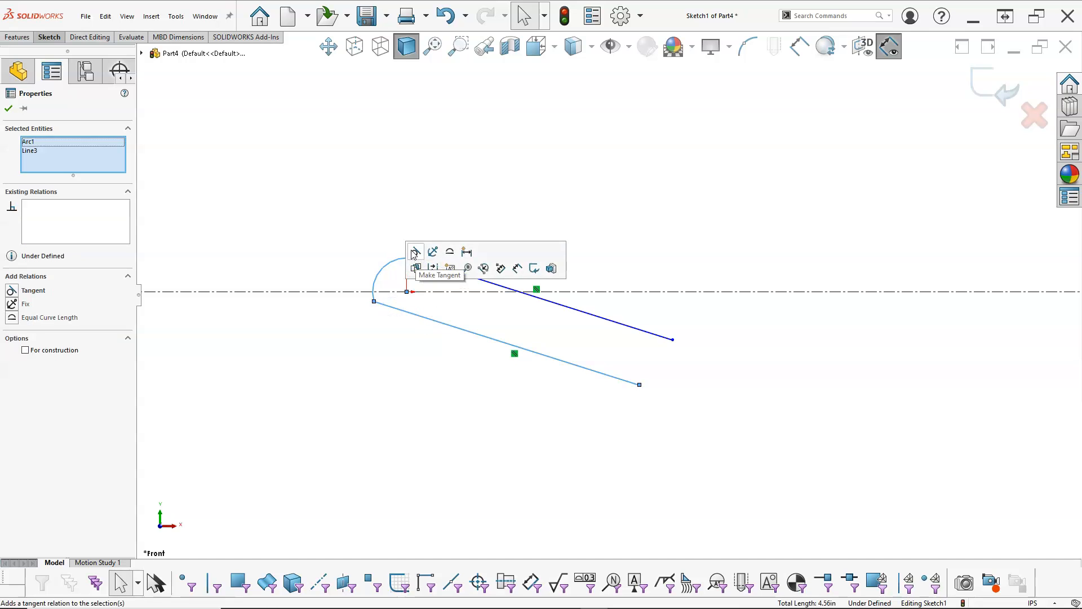
{"action": "left_click", "coordinate": [414, 253]}
{"action": "left_click", "coordinate": [384, 199]}
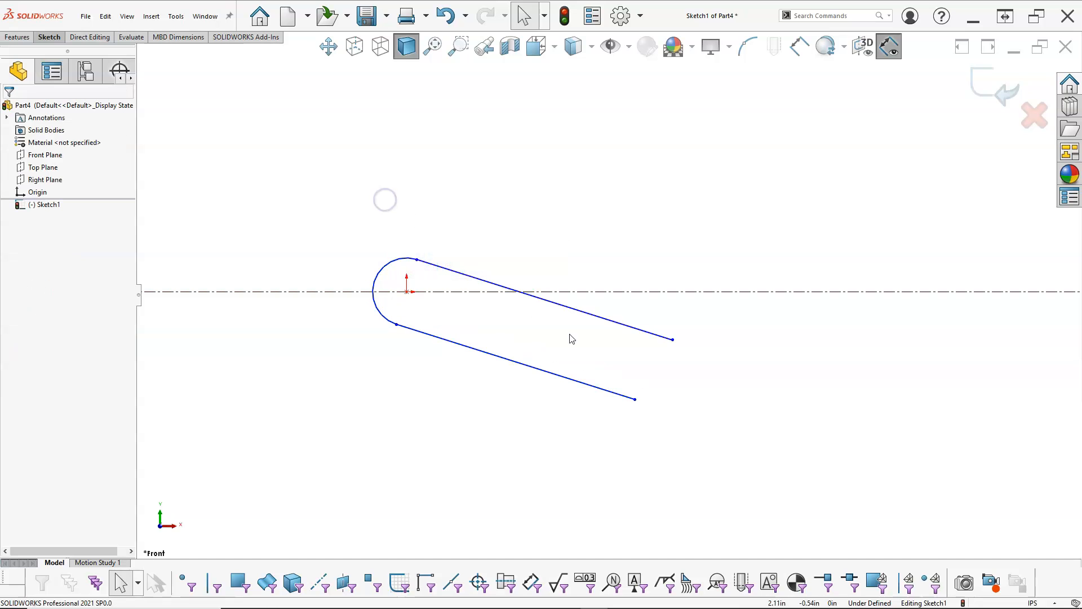
- Delete the parallel relation between the two lines and move their free ends so the lines taper toward each other
{"action": "left_click_drag", "start_coordinate": [635, 399], "coordinate": [656, 388]}
{"action": "left_click", "coordinate": [627, 383]}
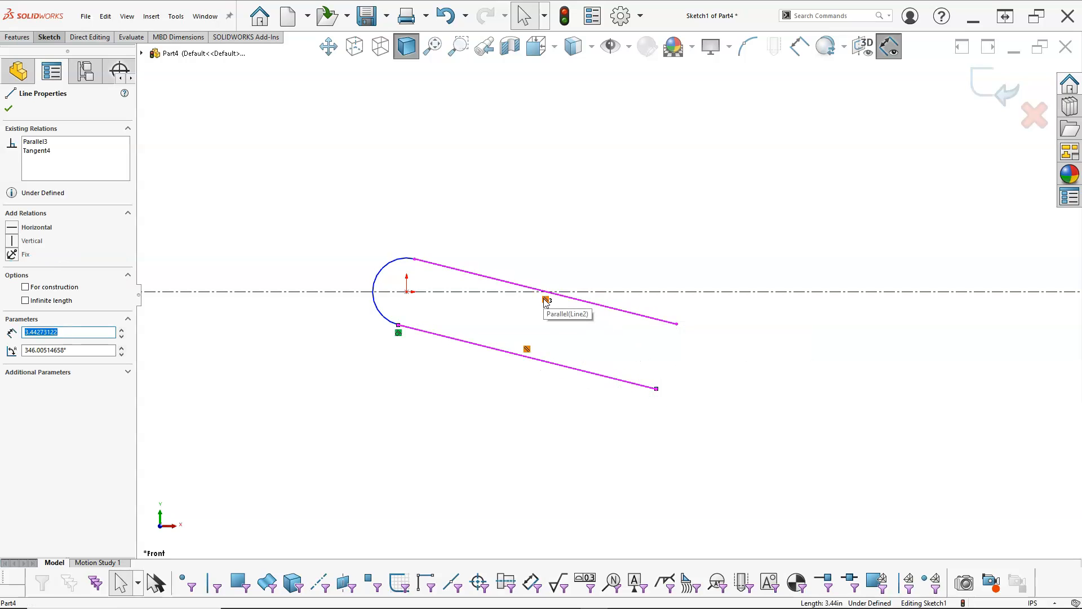
{"action": "key", "text": "Escape"}
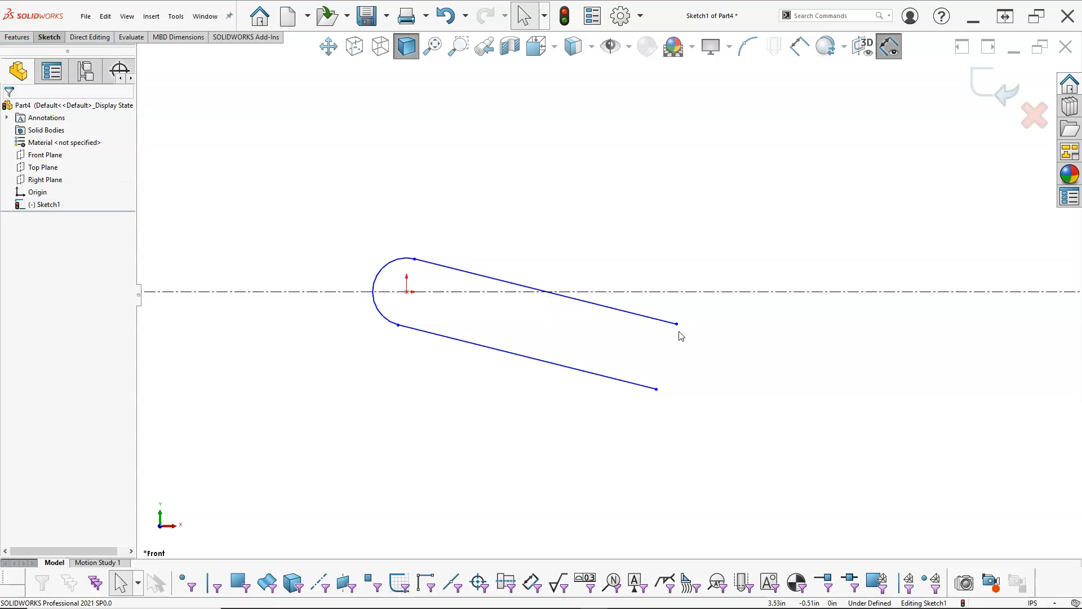
{"action": "left_click_drag", "start_coordinate": [677, 328], "coordinate": [671, 387]}
{"action": "left_click", "coordinate": [617, 258]}
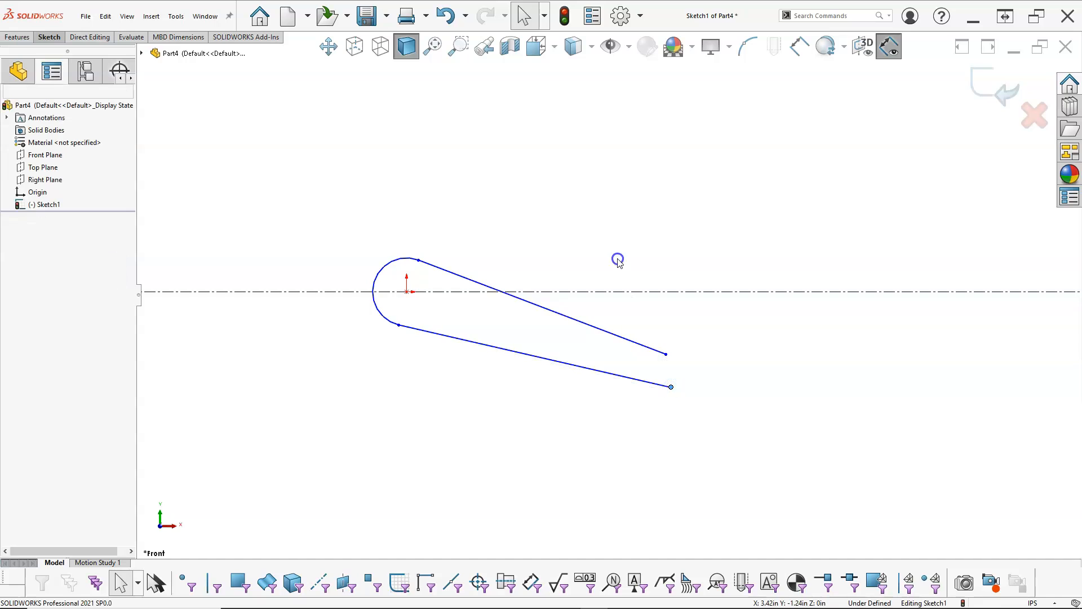
- Dimension the radius of the arc around the origin as 0.5 in
{"action": "right_click", "coordinate": [613, 257]}
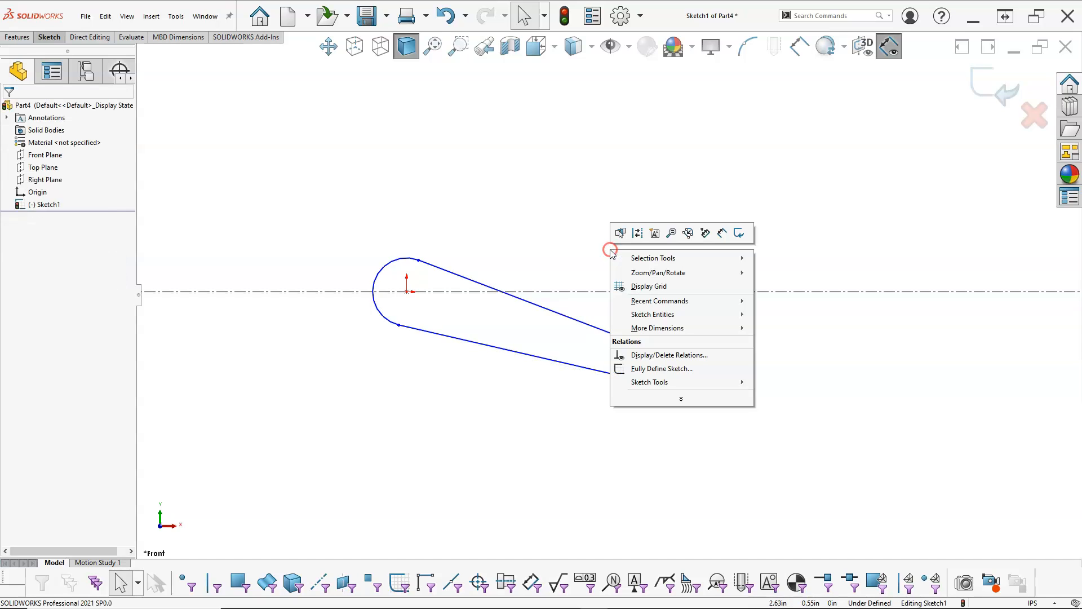
{"action": "left_click", "coordinate": [724, 233]}
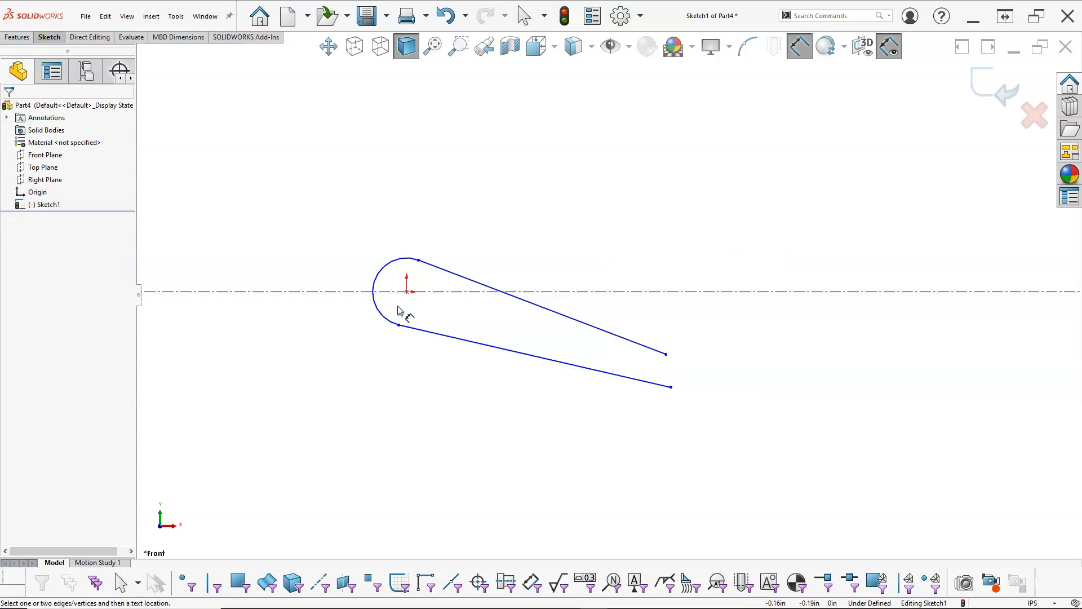
{"action": "left_click", "coordinate": [386, 318]}
{"action": "left_click", "coordinate": [356, 328]}
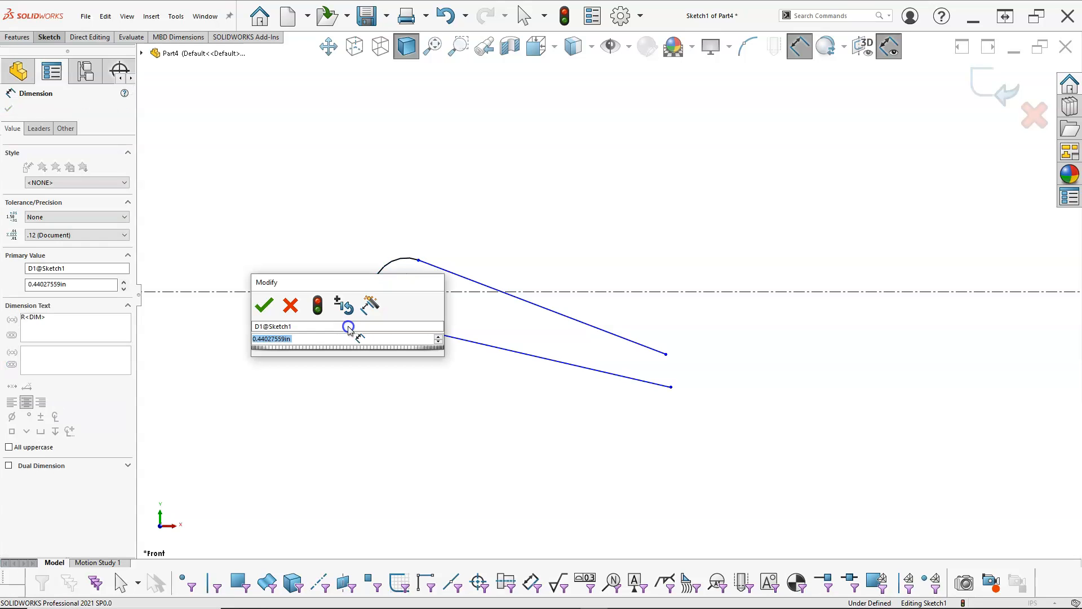
{"action": "type", "text": ".5"}
{"action": "key", "text": "Return"}
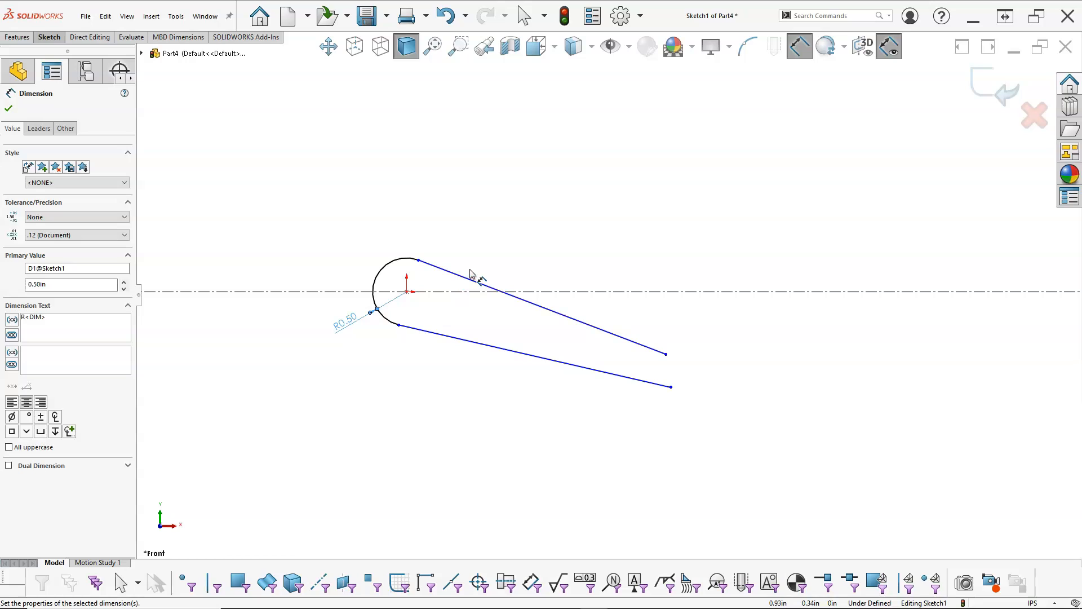
{"action": "right_click", "coordinate": [483, 225]}
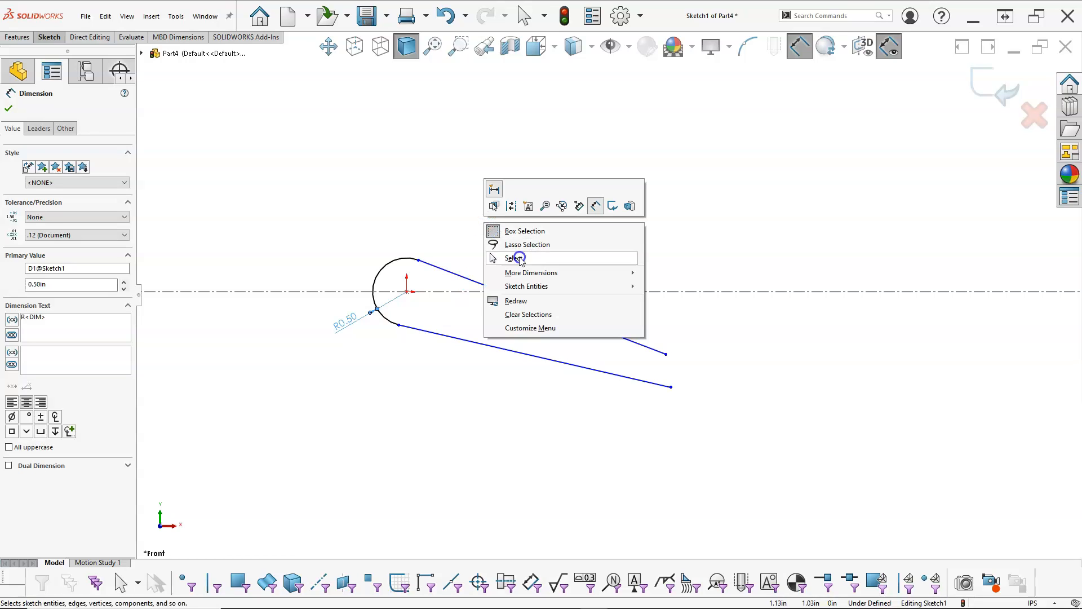
{"action": "left_click", "coordinate": [520, 257]}
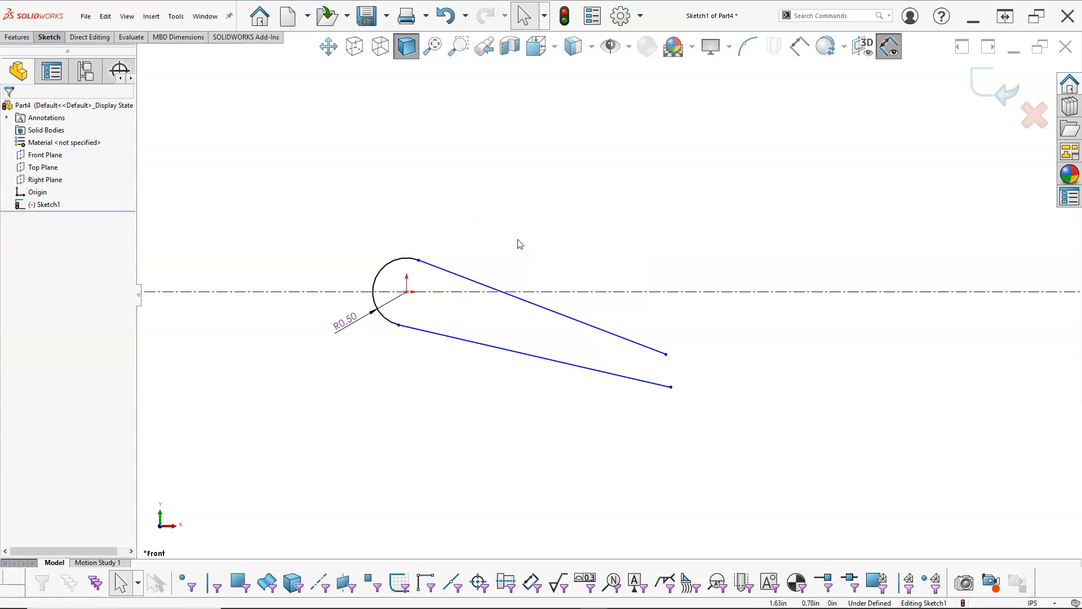
- Sketch a circle centered on the origin inside the rounded end, with a radius of about 0.21 in
{"action": "right_click", "coordinate": [515, 235]}
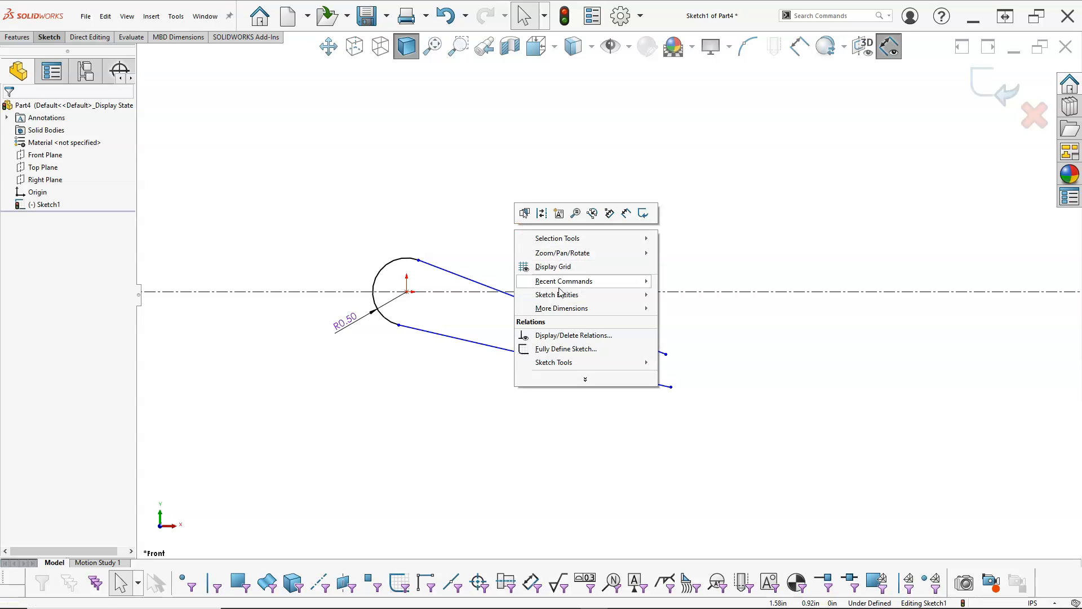
{"action": "mouse_move", "coordinate": [562, 297]}
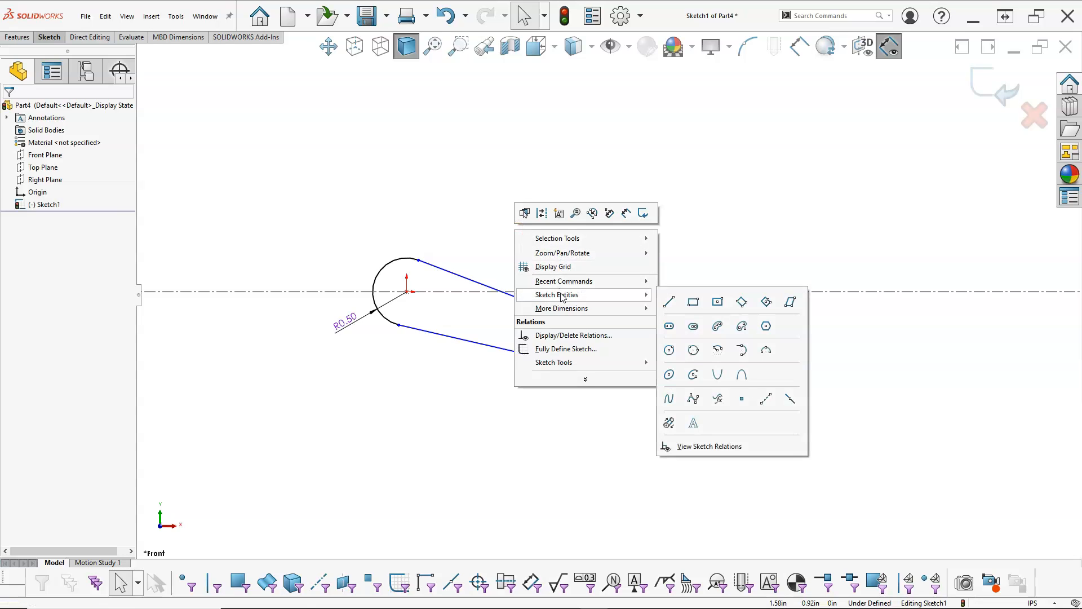
{"action": "left_click", "coordinate": [670, 353]}
{"action": "left_click", "coordinate": [406, 292]}
{"action": "left_click", "coordinate": [416, 303]}
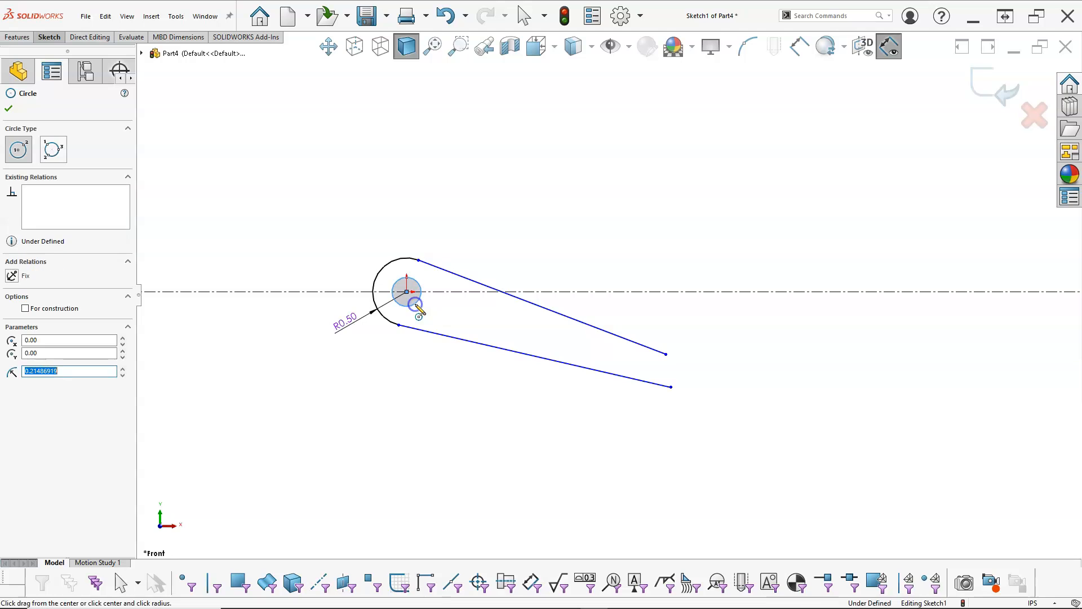
{"action": "right_click", "coordinate": [424, 312]}
{"action": "left_click", "coordinate": [424, 311]}
- Dimension the diameter of the circle at the origin as 0.32 in
{"action": "key", "text": "d"}
{"action": "left_click", "coordinate": [417, 282]}
{"action": "left_click", "coordinate": [443, 243]}
{"action": "key", "text": "Return"}
{"action": "right_click", "coordinate": [535, 204]}
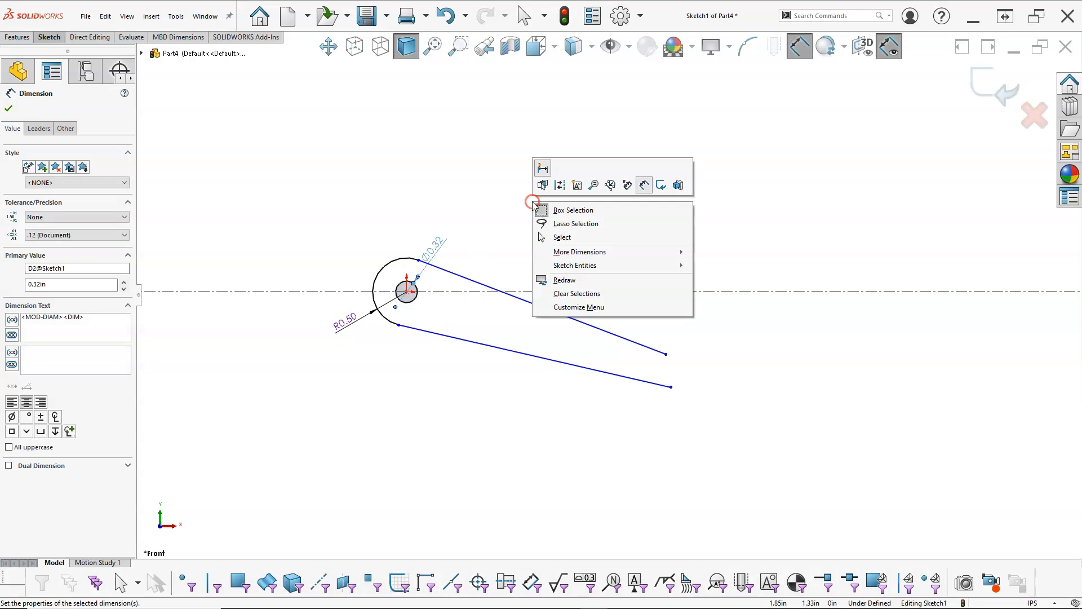
{"action": "left_click", "coordinate": [580, 237]}
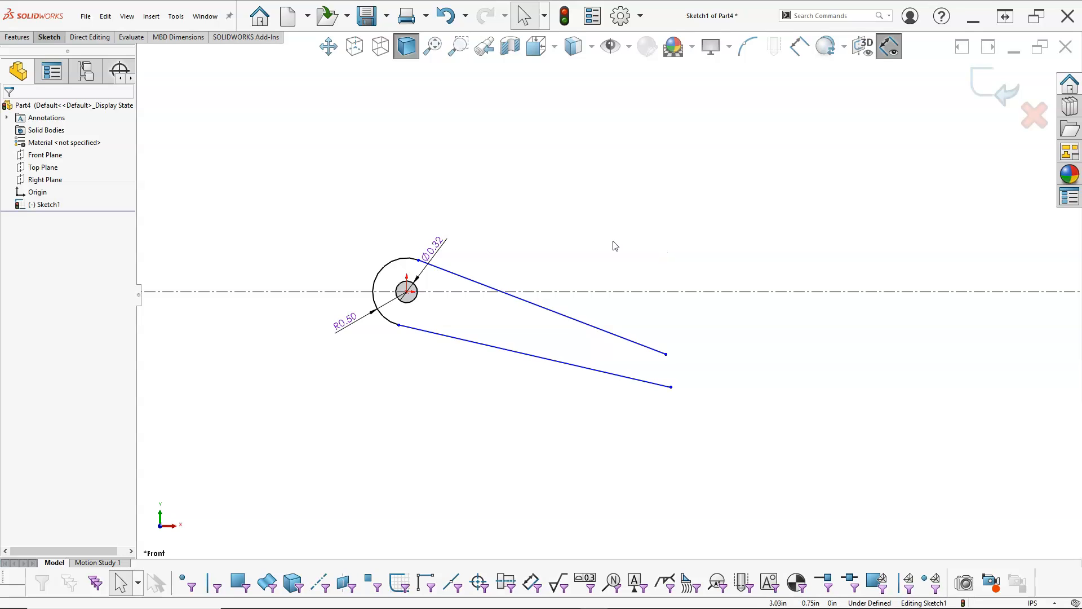
- Sketch a centerpoint arc centered on the centerline about 5.57 in from the origin, radius about 1.56 in, sweeping about 80° clockwise from just below the centerline
{"action": "right_click", "coordinate": [628, 236]}
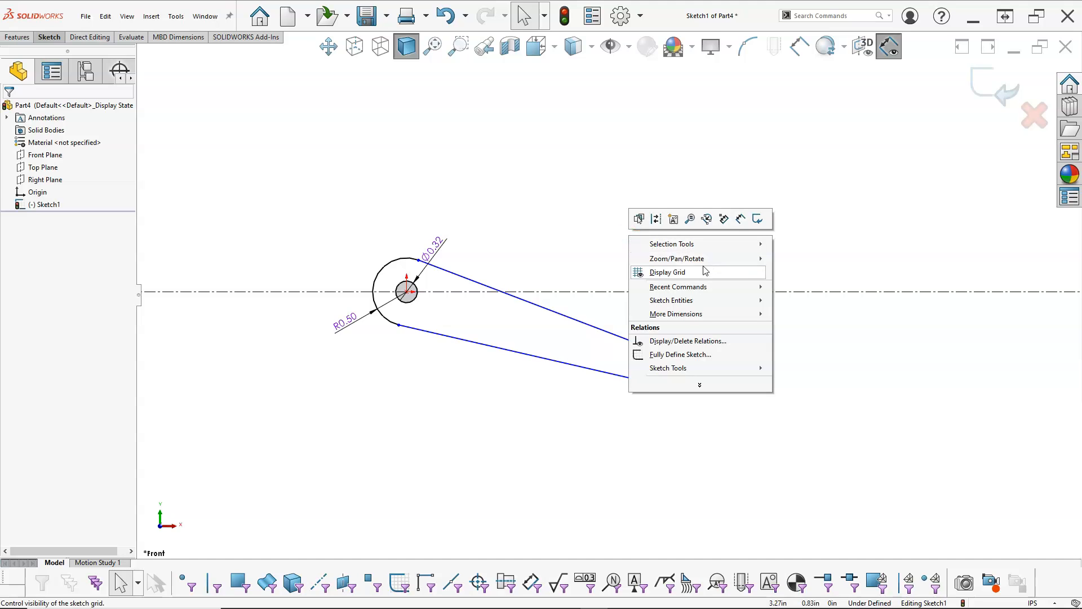
{"action": "mouse_move", "coordinate": [699, 302]}
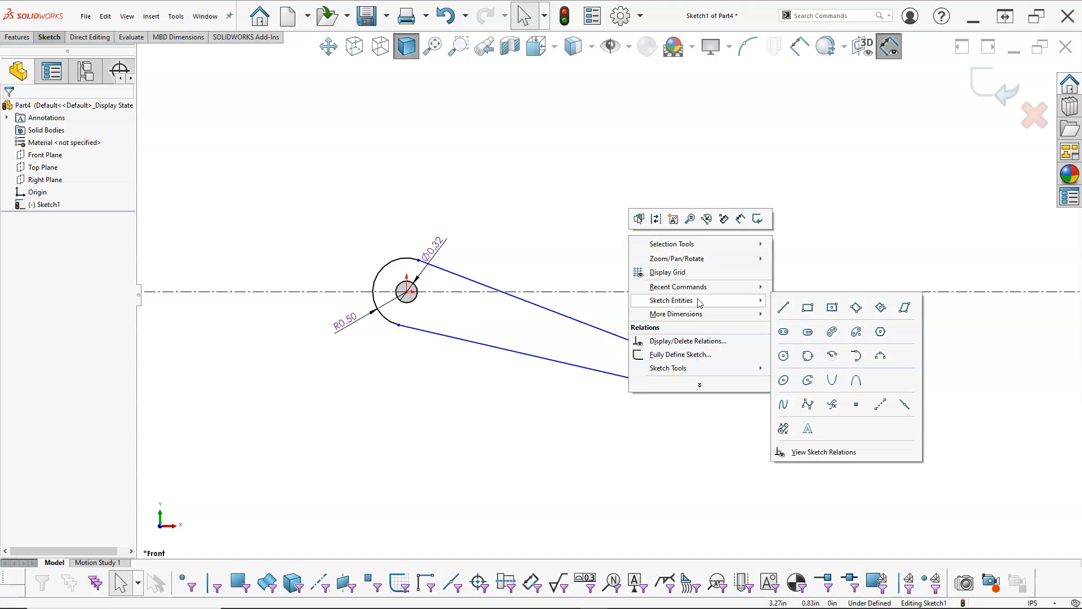
{"action": "left_click", "coordinate": [833, 356]}
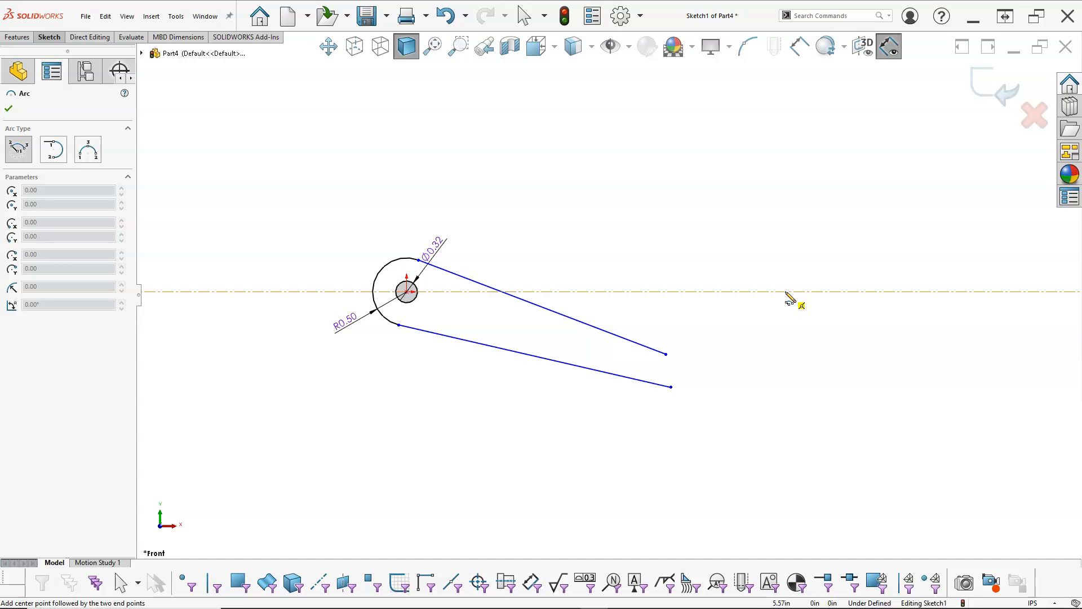
{"action": "left_click", "coordinate": [786, 292]}
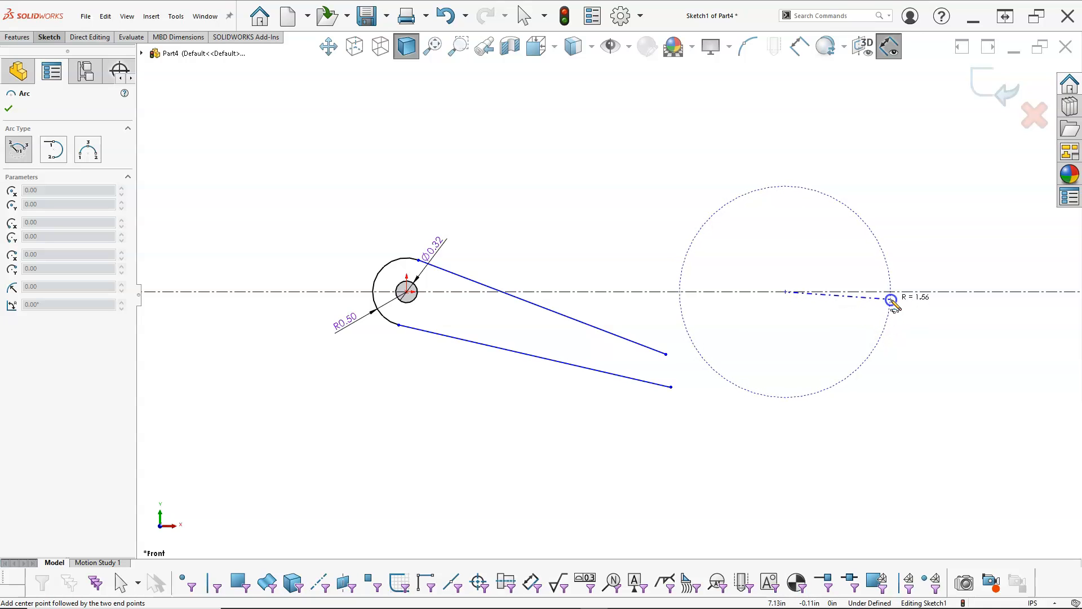
{"action": "left_click", "coordinate": [891, 300]}
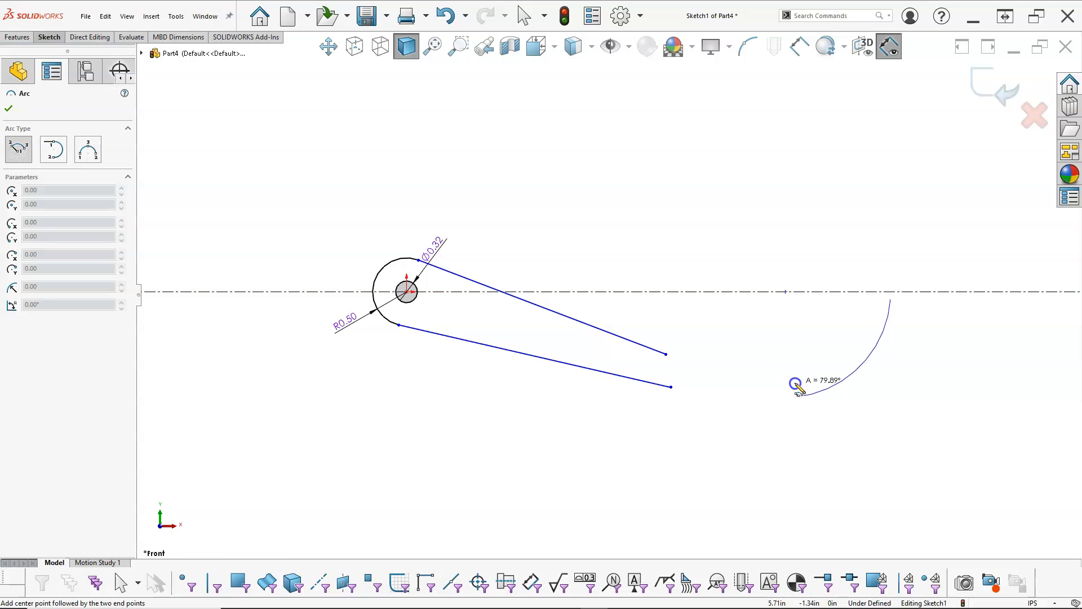
{"action": "left_click", "coordinate": [791, 394]}
{"action": "right_click", "coordinate": [795, 220]}
{"action": "left_click", "coordinate": [817, 223]}
- Stretch the free ends of the two tapered lines toward the new arc, the lower line's end to about (4.78, -1.86) in
{"action": "left_click_drag", "start_coordinate": [666, 354], "coordinate": [744, 385]}
{"action": "left_click_drag", "start_coordinate": [671, 387], "coordinate": [732, 418]}
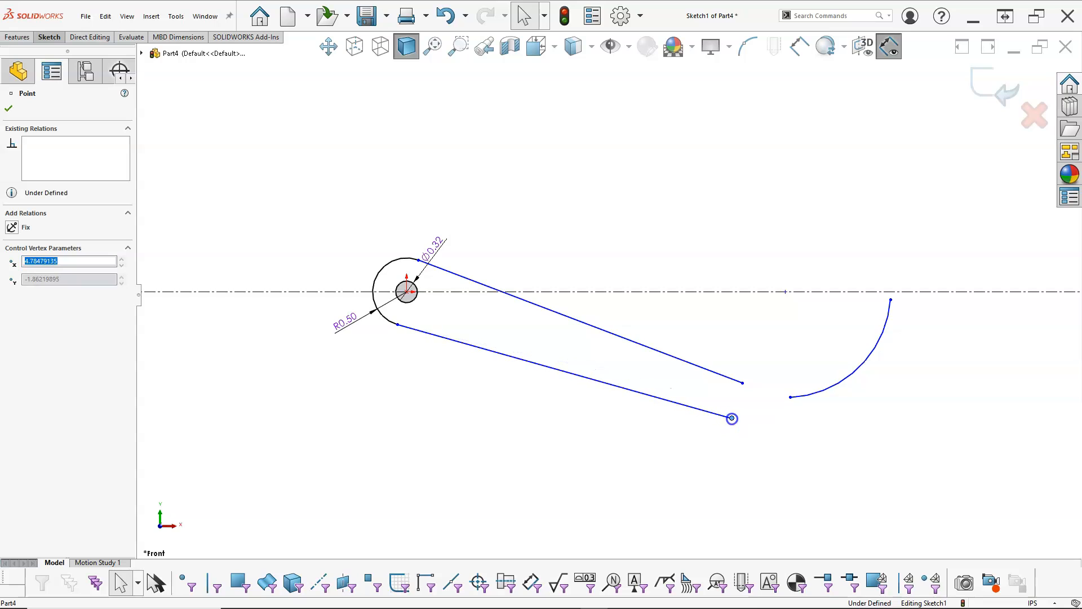
- Dimension the radius of the large arc at the open end as 2.12 in
{"action": "right_click", "coordinate": [837, 250]}
{"action": "left_click", "coordinate": [929, 232]}
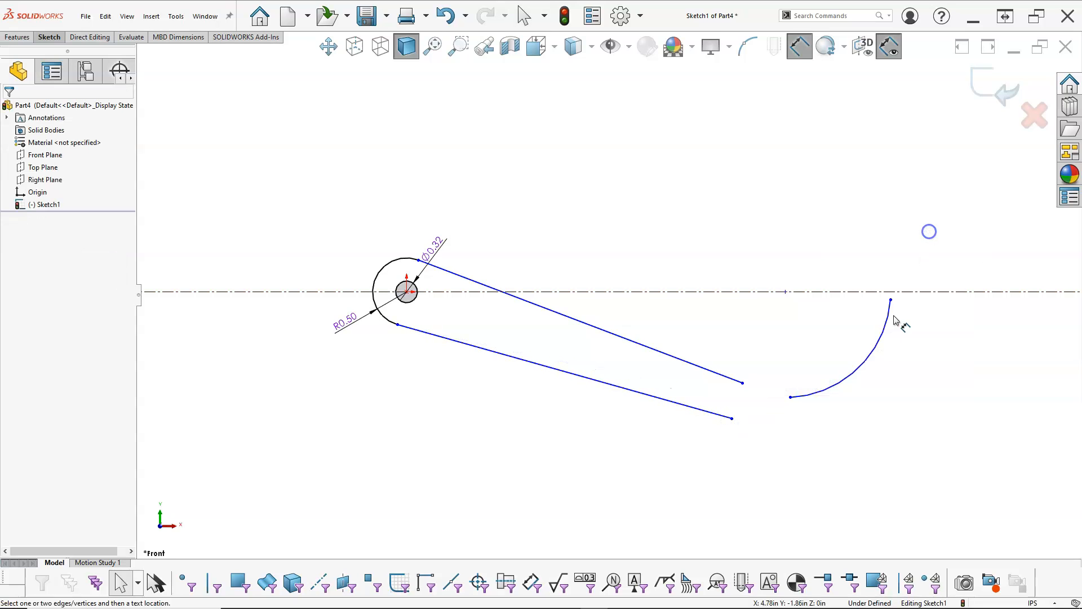
{"action": "left_click", "coordinate": [866, 369]}
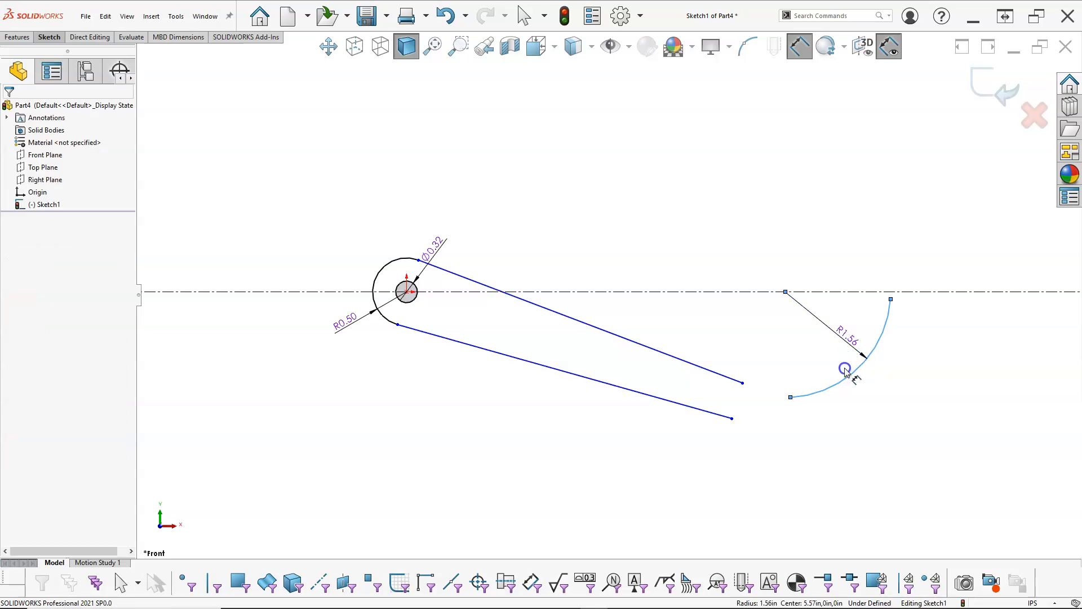
{"action": "left_click", "coordinate": [856, 402]}
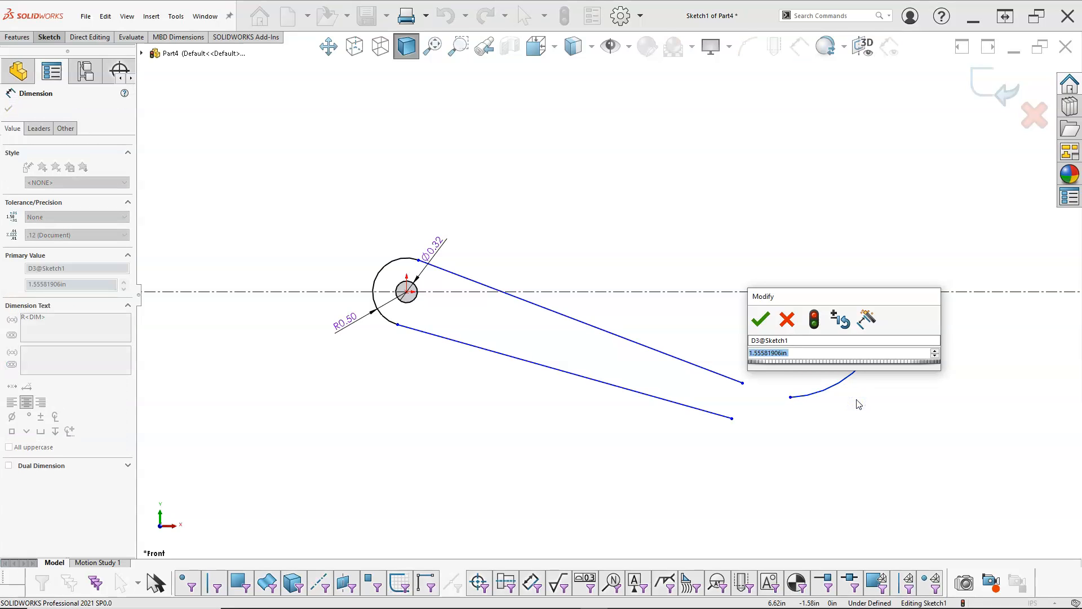
{"action": "type", "text": "2.12"}
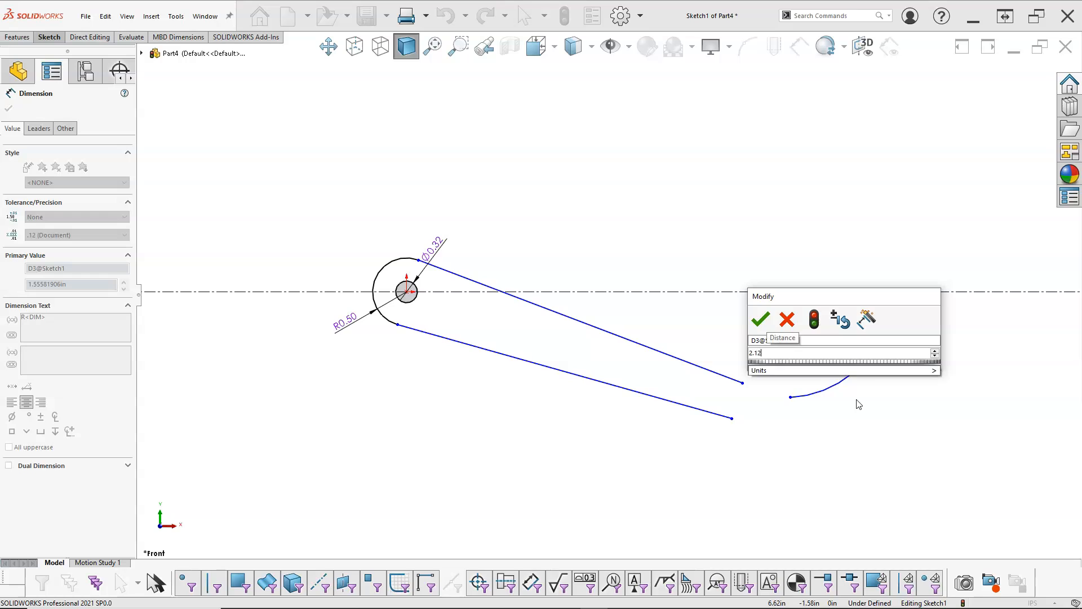
{"action": "key", "text": "Return"}
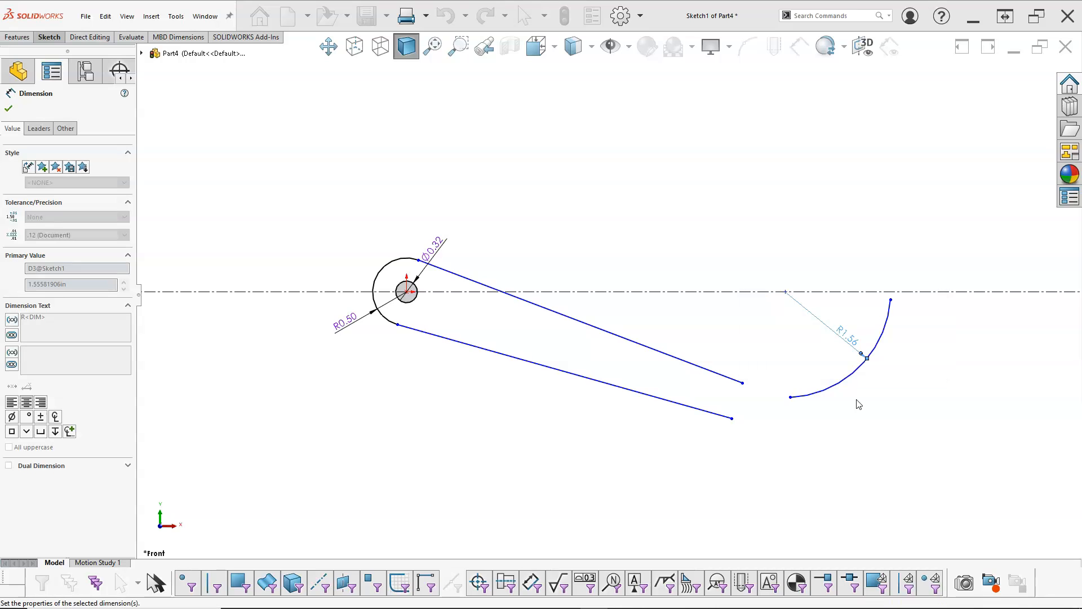
- Dimension the horizontal distance from the origin to the large arc's center as 5.5 in
{"action": "left_click_drag", "start_coordinate": [860, 414], "coordinate": [417, 303]}
{"action": "left_click", "coordinate": [407, 292]}
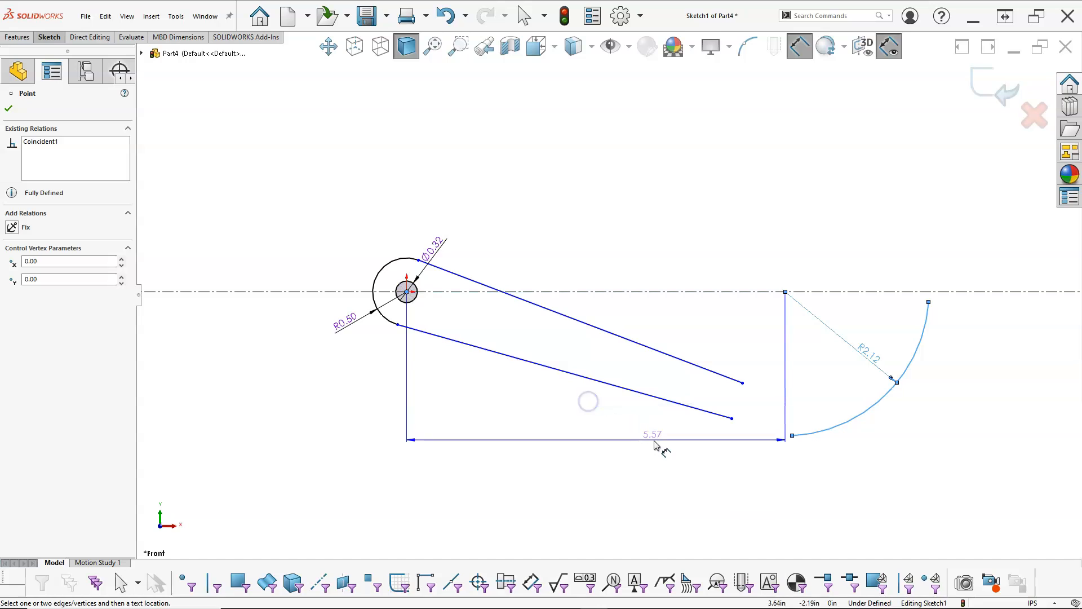
{"action": "left_click", "coordinate": [615, 479]}
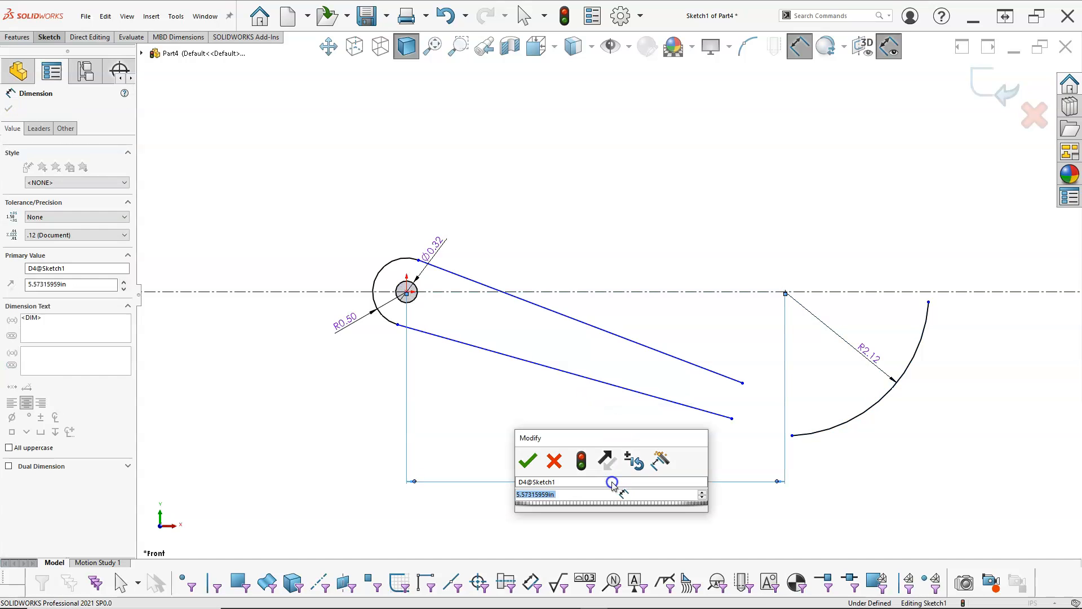
{"action": "type", "text": "5.5"}
{"action": "key", "text": "Return"}
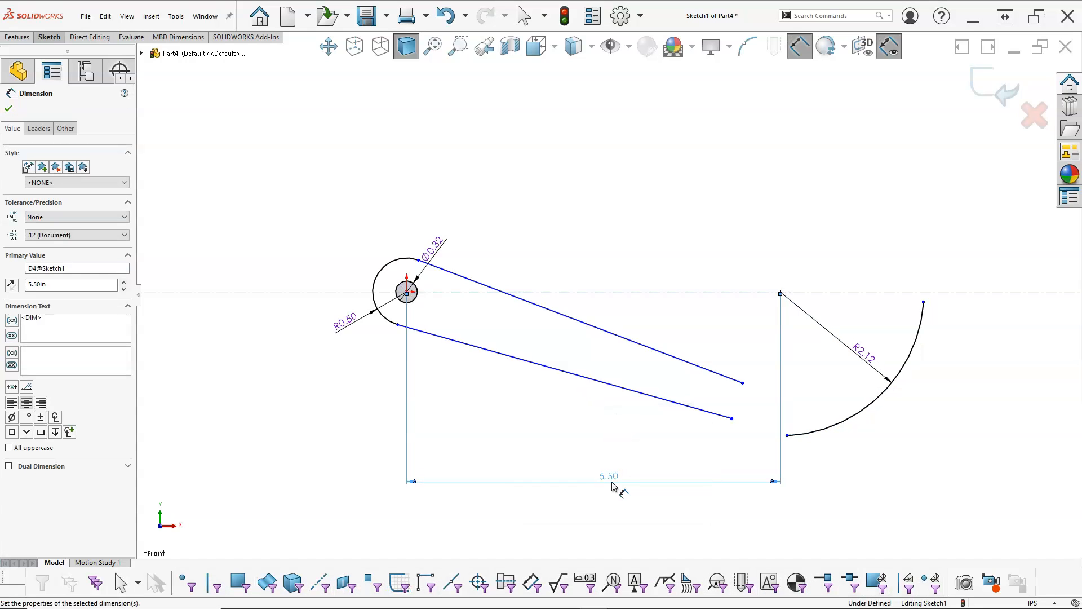
{"action": "right_click", "coordinate": [652, 250]}
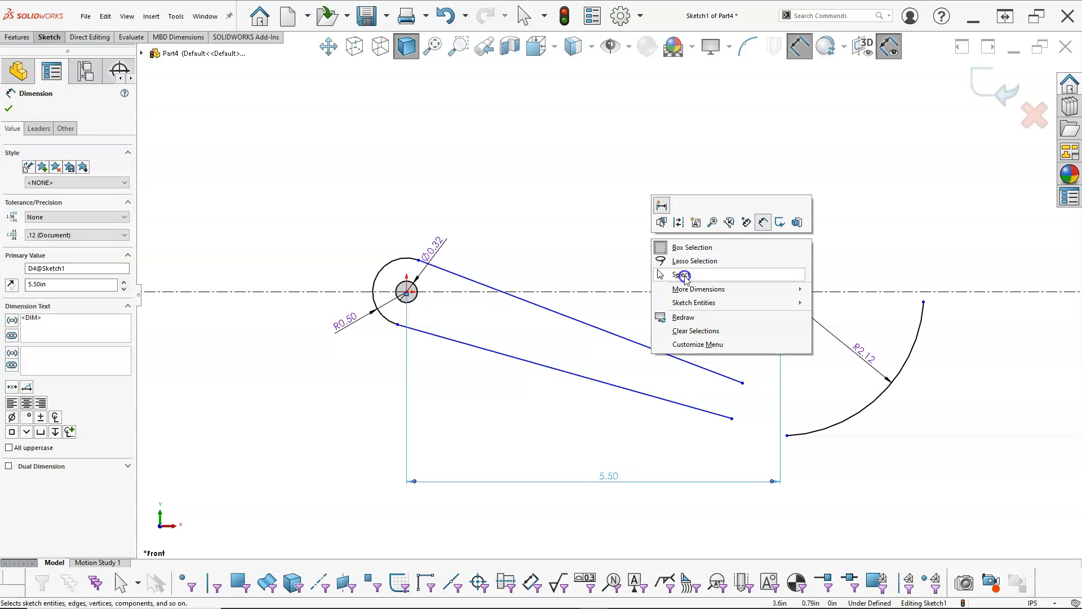
{"action": "left_click", "coordinate": [674, 271]}
- Move the free ends of both tapered lines downward, placing the upper line's end at about (4.79, -1.86) in
{"action": "left_click_drag", "start_coordinate": [732, 420], "coordinate": [723, 448]}
{"action": "left_click", "coordinate": [742, 383]}
{"action": "left_click_drag", "start_coordinate": [742, 383], "coordinate": [732, 418]}
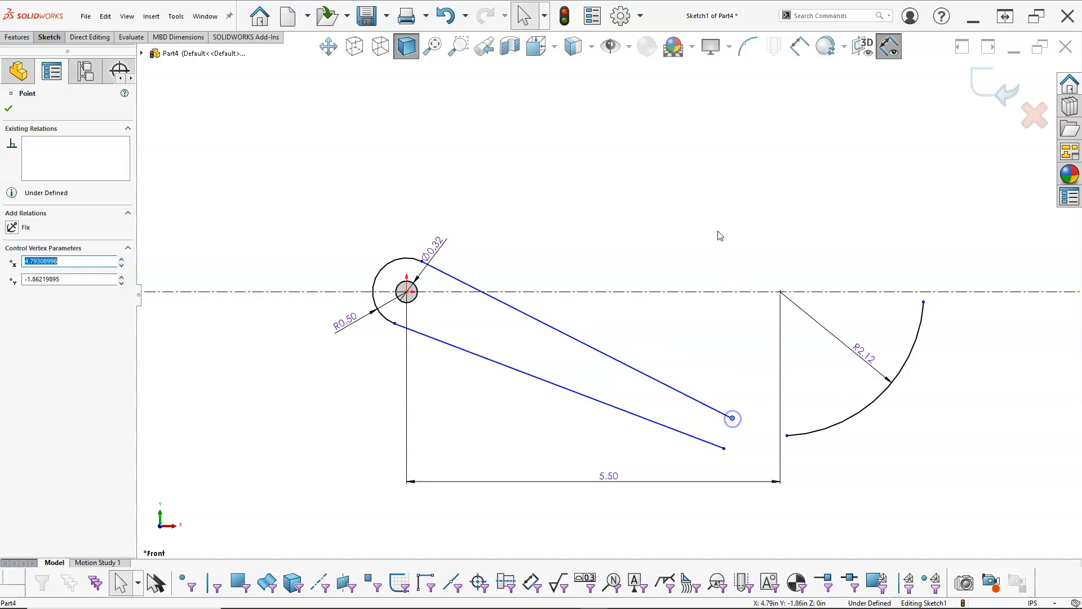
- Draw a tangent arc from the lower end of the 2.12 in radius arc to the free end of the upper line
{"action": "right_click", "coordinate": [717, 208]}
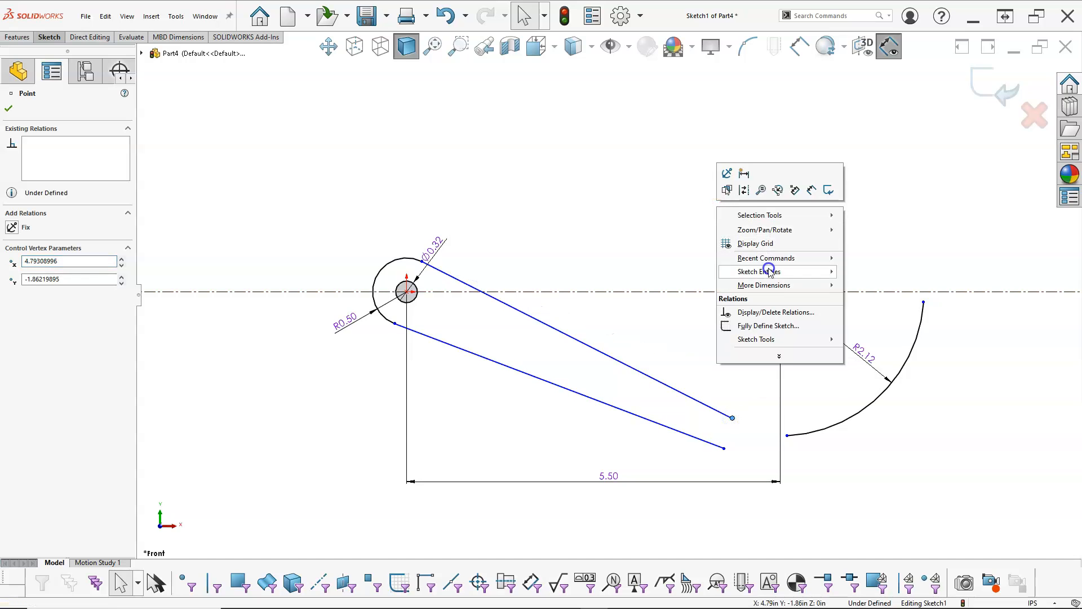
{"action": "mouse_move", "coordinate": [767, 271]}
{"action": "left_click", "coordinate": [927, 326]}
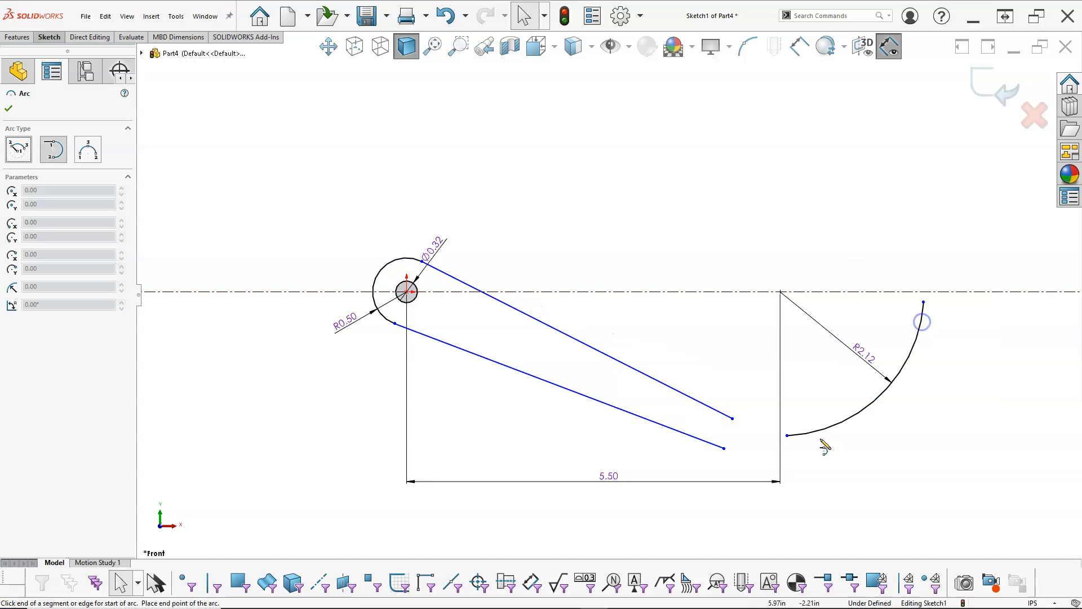
{"action": "left_click", "coordinate": [788, 436]}
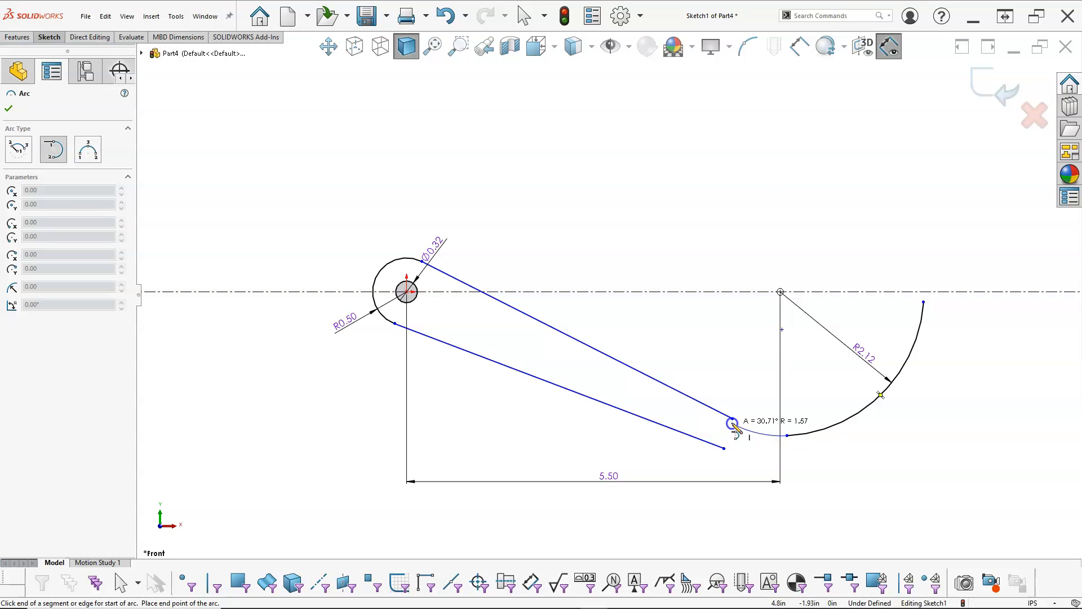
{"action": "left_click", "coordinate": [732, 418]}
{"action": "right_click", "coordinate": [751, 217]}
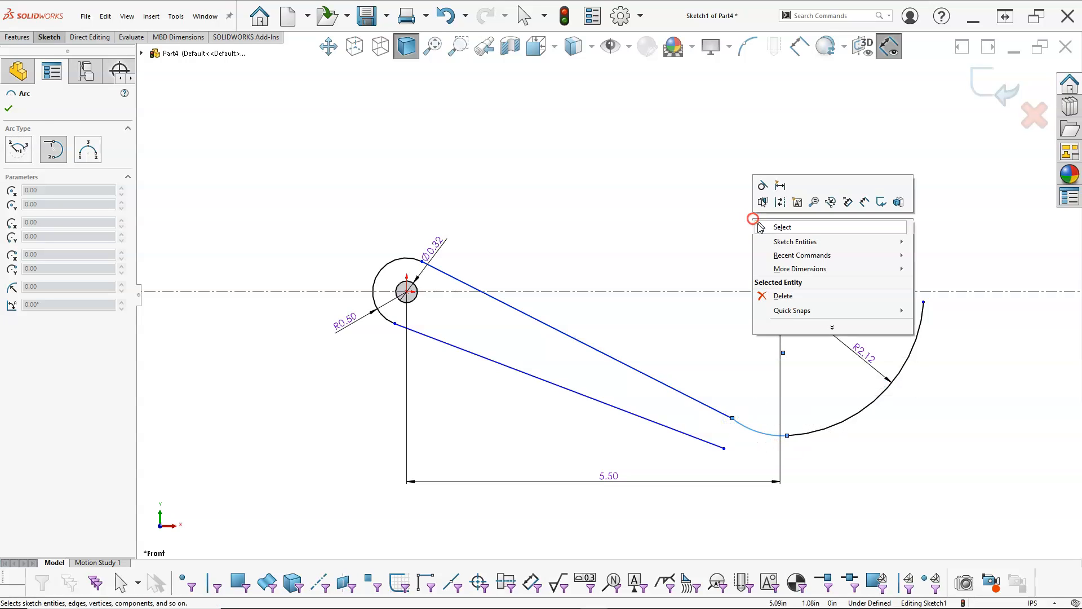
{"action": "left_click", "coordinate": [774, 225]}
- Add a tangent relation between the upper line and the small connecting arc
{"action": "left_click", "coordinate": [724, 414]}
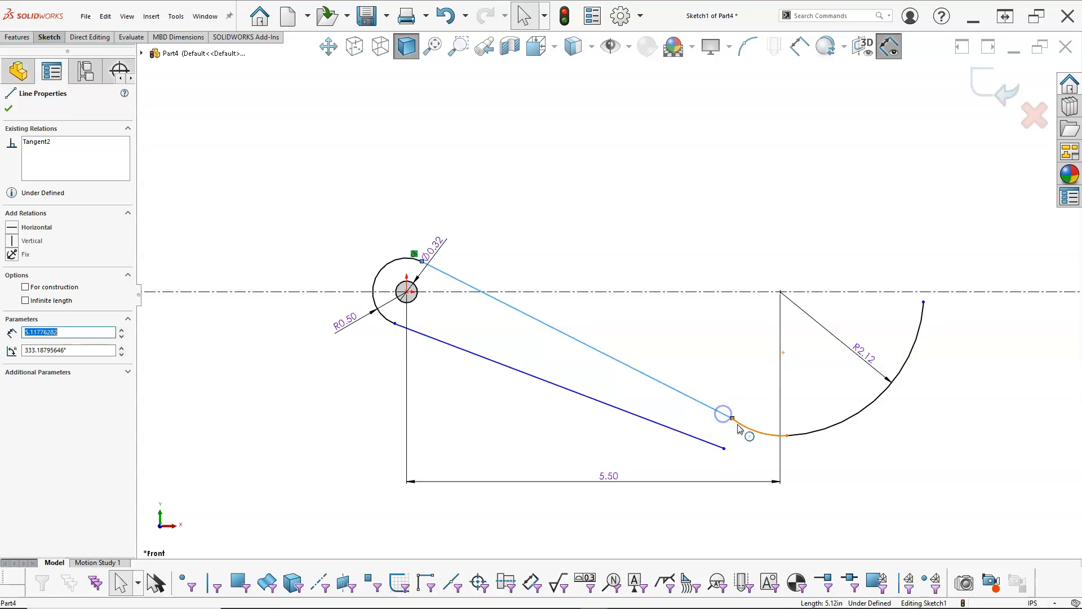
{"action": "left_click", "coordinate": [746, 429], "text": "ctrl"}
{"action": "left_click", "coordinate": [772, 374]}
{"action": "left_click", "coordinate": [687, 261]}
- Shift the connecting arc's endpoints along the profile to about (6.11, -2.03) in at the large arc and (5.33, -1.98) in at the line
{"action": "left_click_drag", "start_coordinate": [795, 437], "coordinate": [819, 436]}
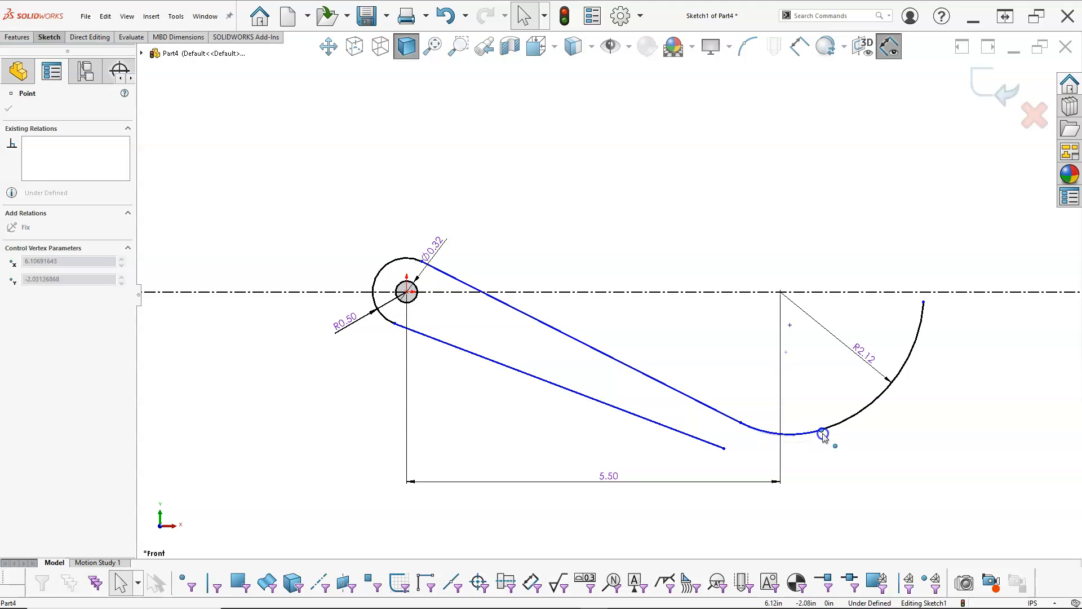
{"action": "left_click", "coordinate": [822, 478]}
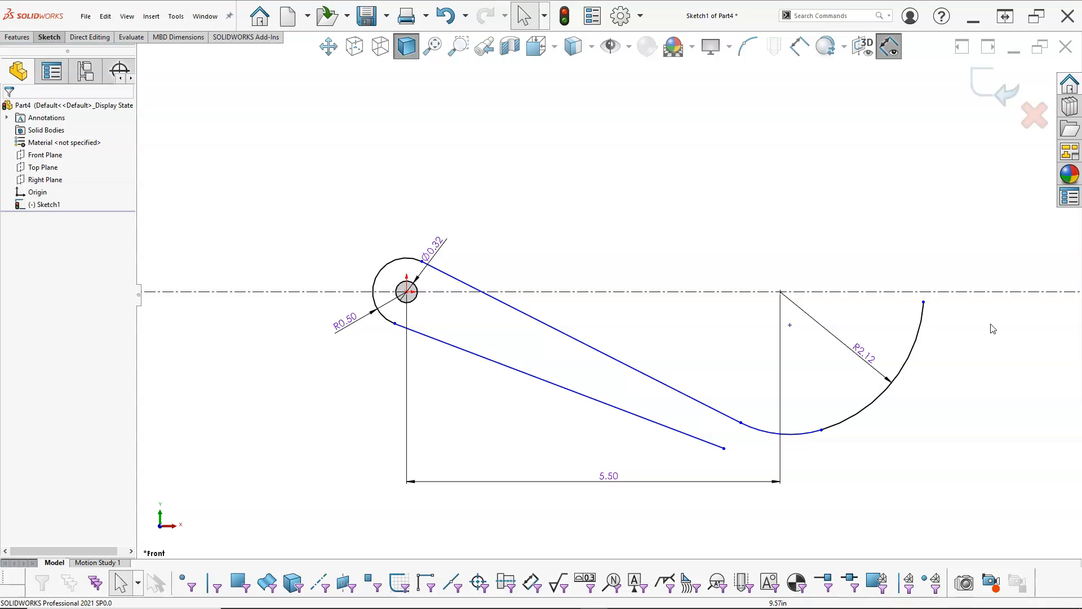
{"action": "left_click_drag", "start_coordinate": [742, 424], "coordinate": [768, 427]}
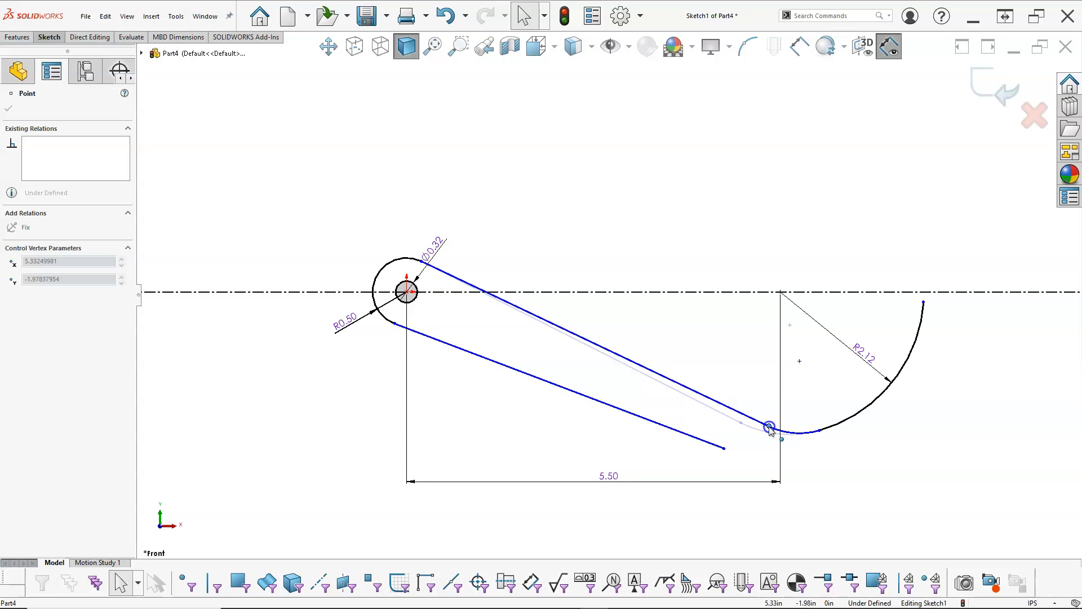
- Draw a centerpoint arc of about 2.53 in radius outside the 2.12 in arc, centred near (5.38, -0.09) in and sweeping below the profile
{"action": "left_click", "coordinate": [739, 244]}
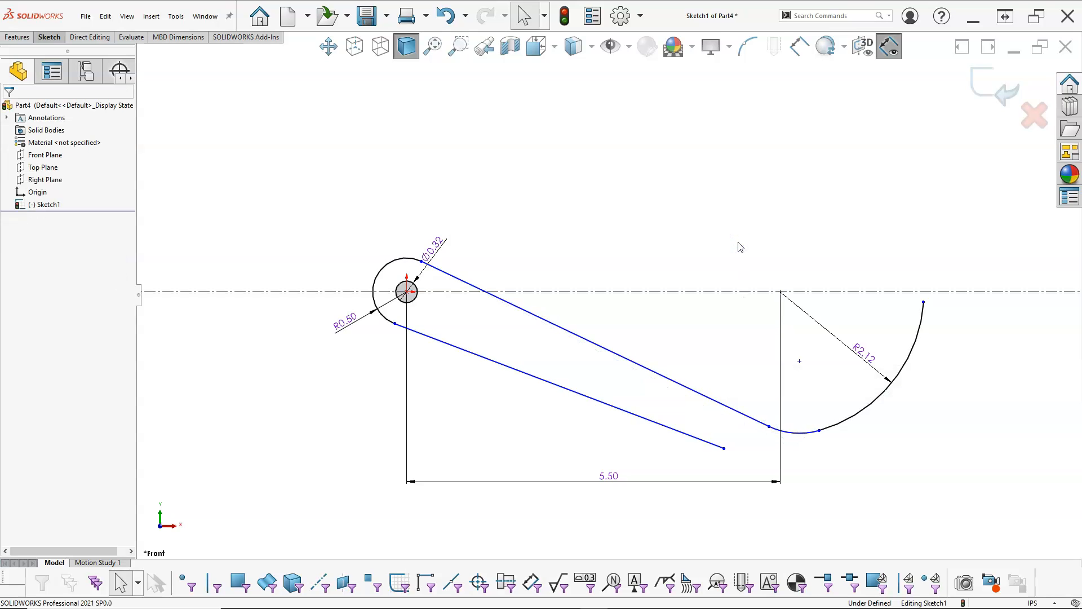
{"action": "right_click", "coordinate": [739, 244]}
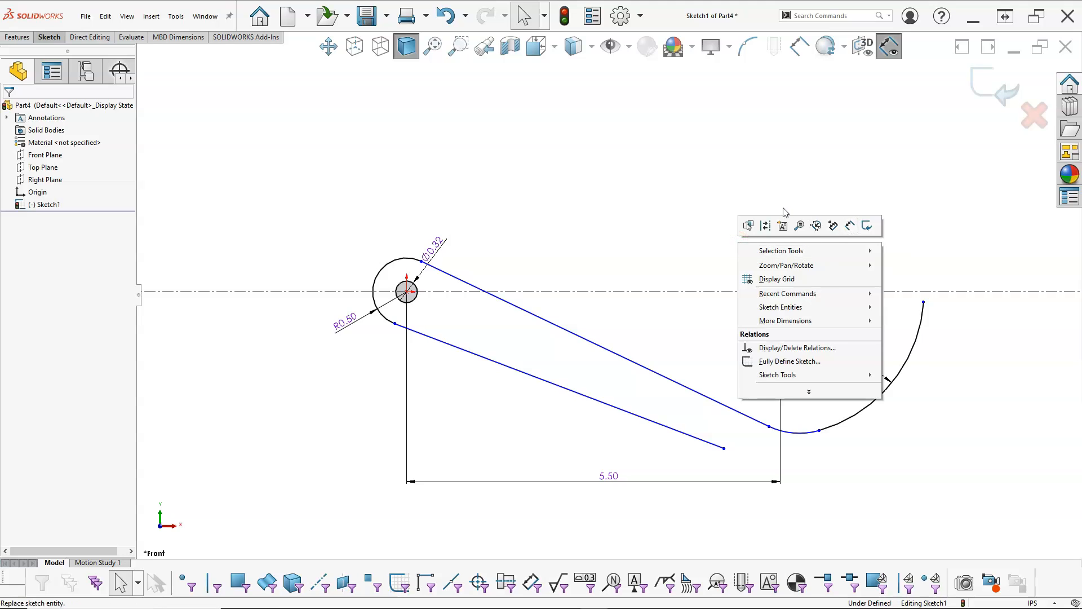
{"action": "mouse_move", "coordinate": [768, 307]}
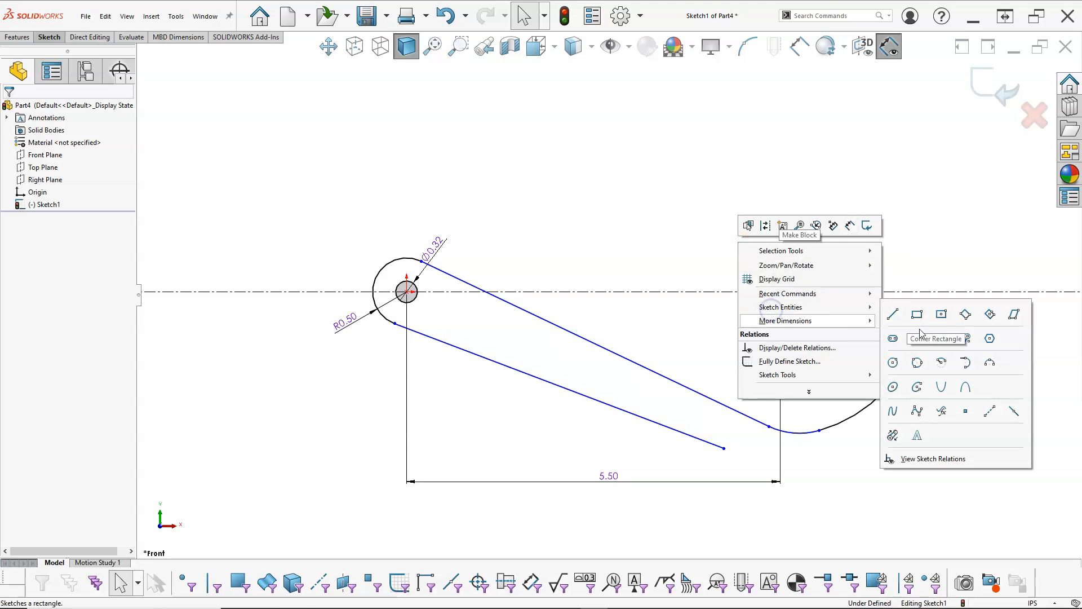
{"action": "left_click", "coordinate": [944, 368]}
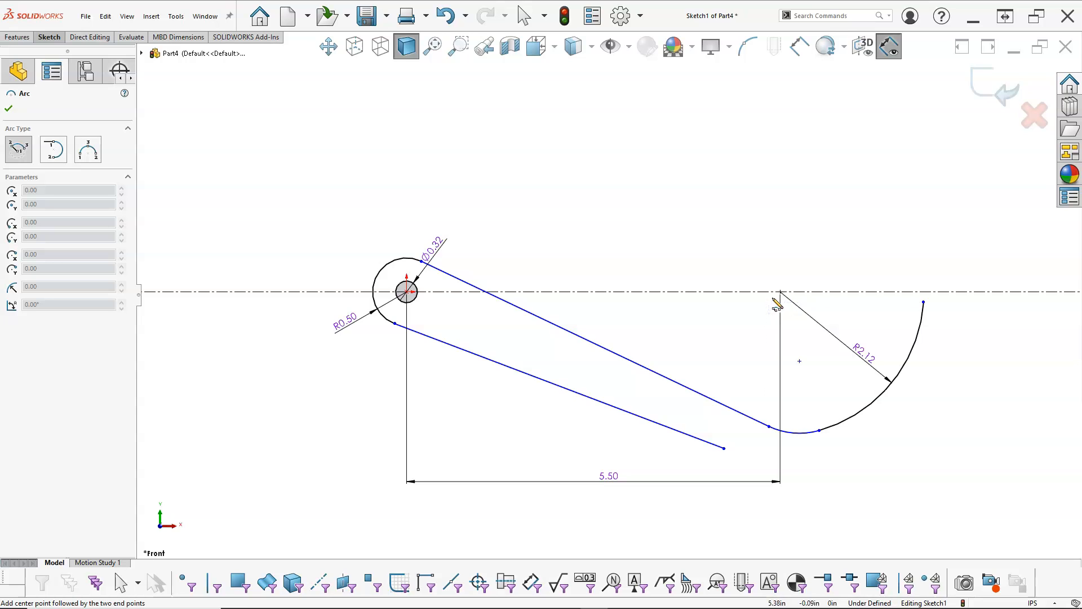
{"action": "left_click", "coordinate": [773, 297]}
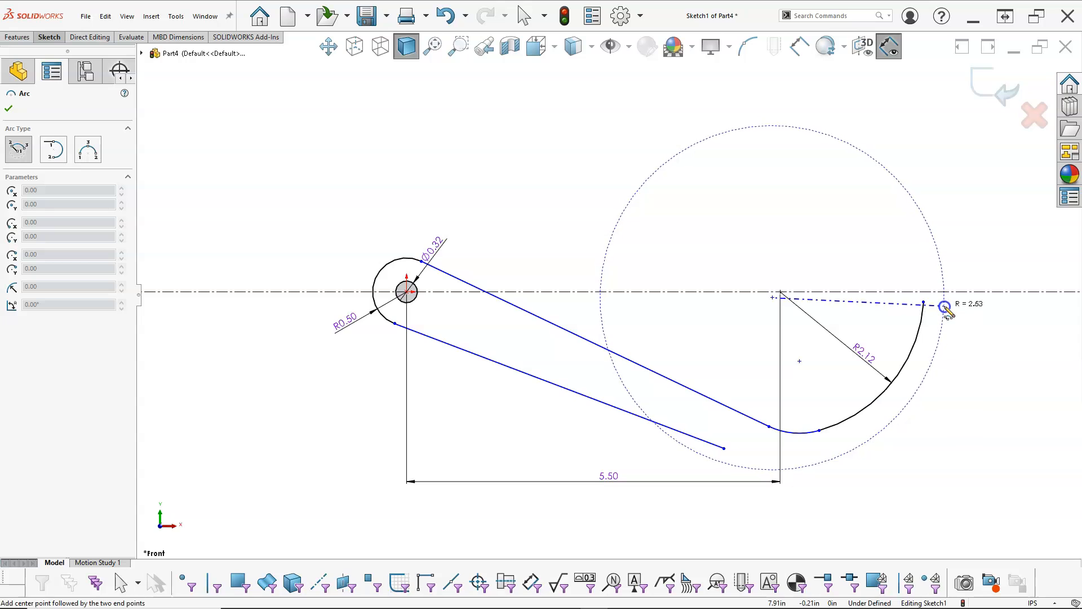
{"action": "left_click", "coordinate": [945, 305]}
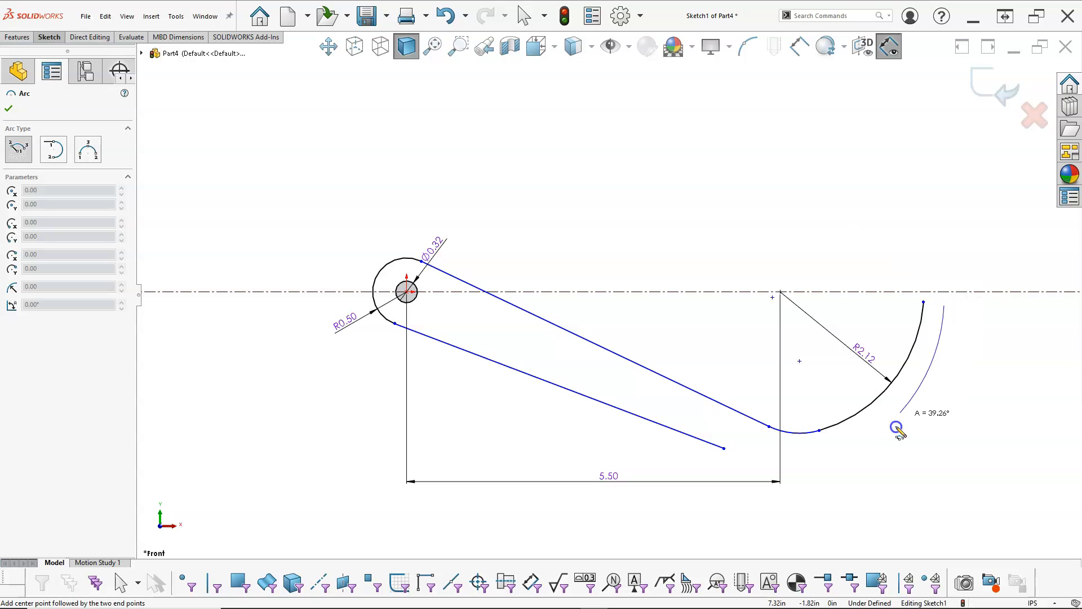
{"action": "left_click", "coordinate": [756, 459]}
- Dimension the outer arc's radius and set it to 2.38 in
{"action": "right_click", "coordinate": [875, 205]}
{"action": "key", "text": "Escape"}
{"action": "left_click", "coordinate": [987, 189]}
{"action": "left_click", "coordinate": [917, 400]}
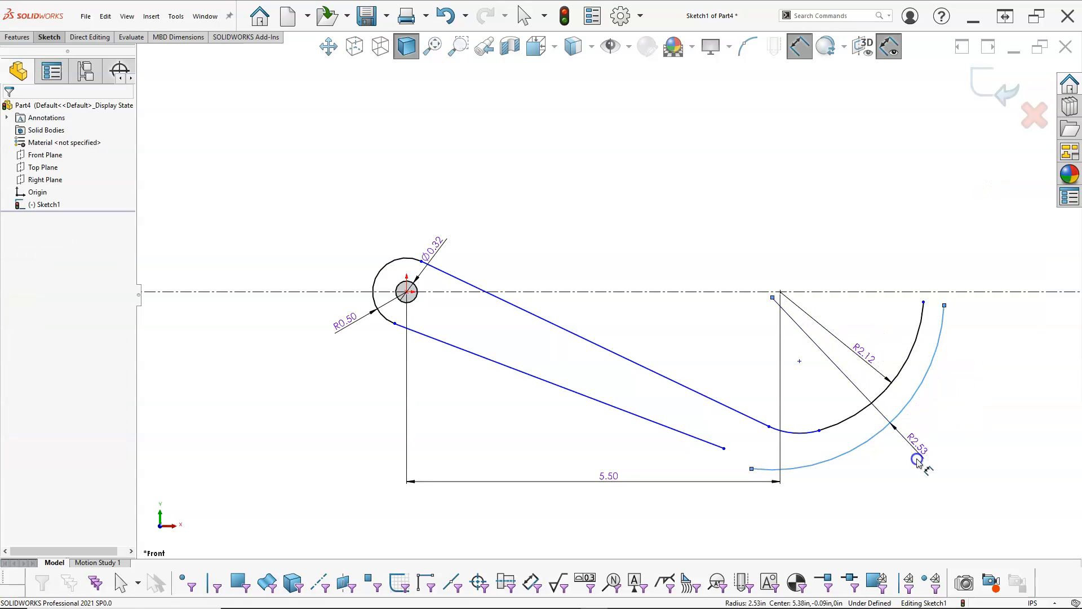
{"action": "left_click", "coordinate": [917, 459]}
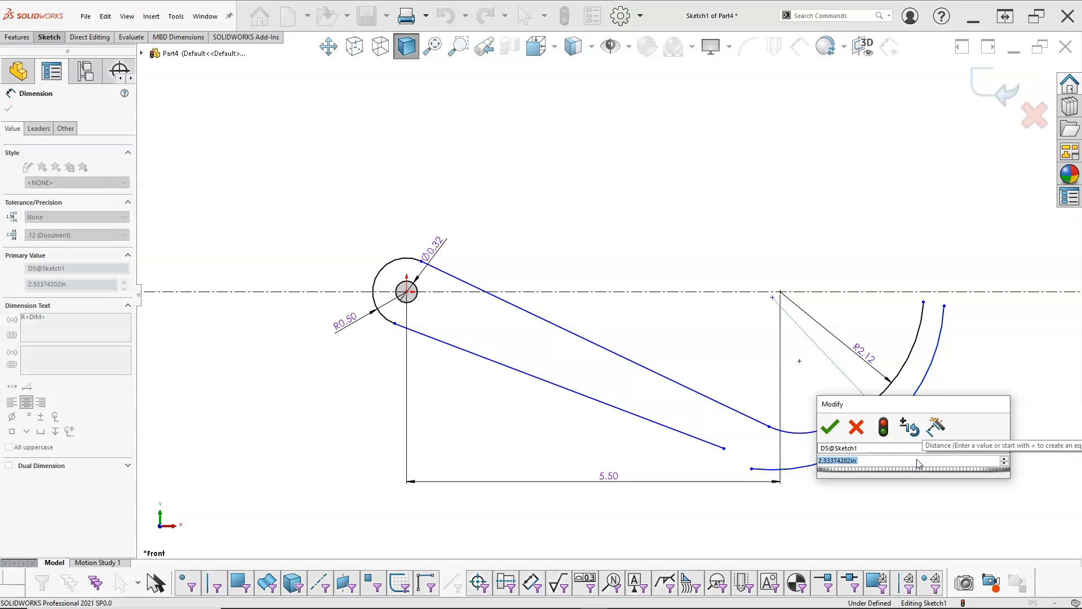
{"action": "type", "text": "2.38"}
{"action": "key", "text": "Return"}
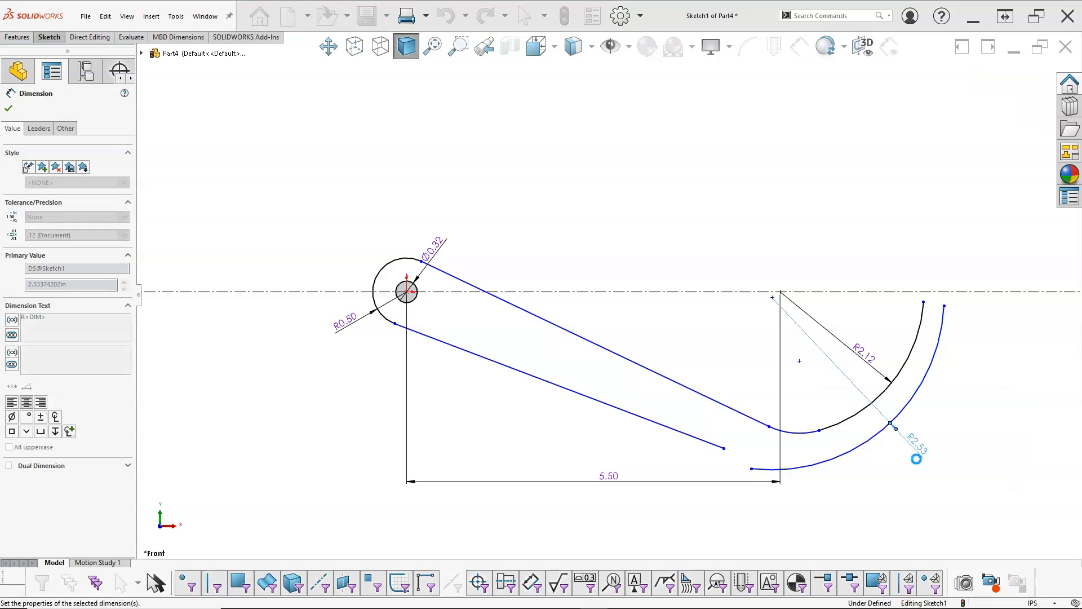
- Draw a small tangent arc joining the upper end of the 2.12 in arc to the upper end of the 2.38 in arc
{"action": "scroll", "coordinate": [947, 372], "scroll_direction": "down", "scroll_amount": 4}
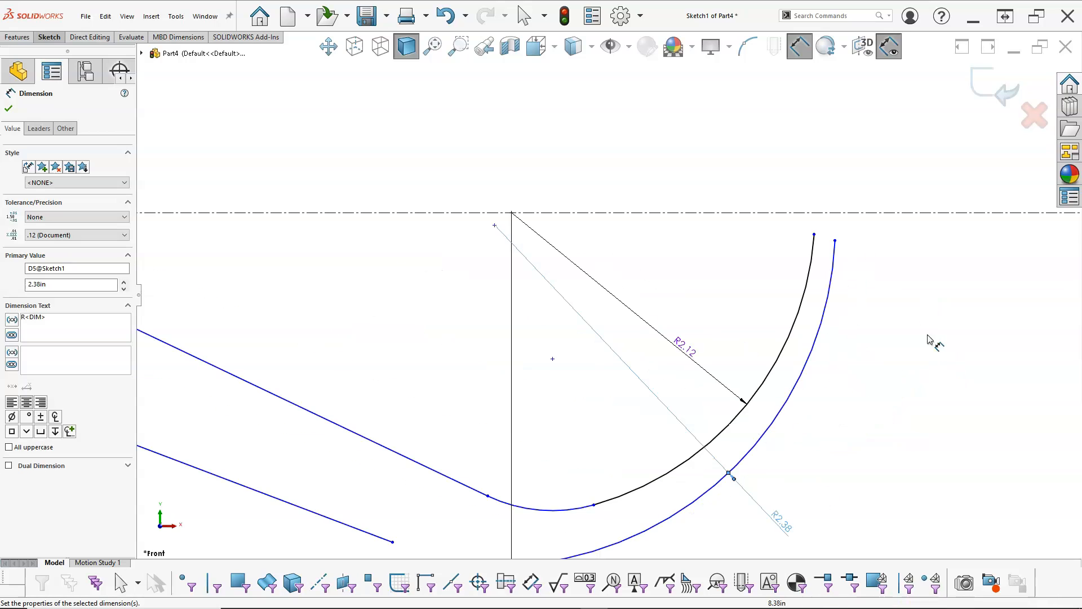
{"action": "right_click", "coordinate": [900, 313]}
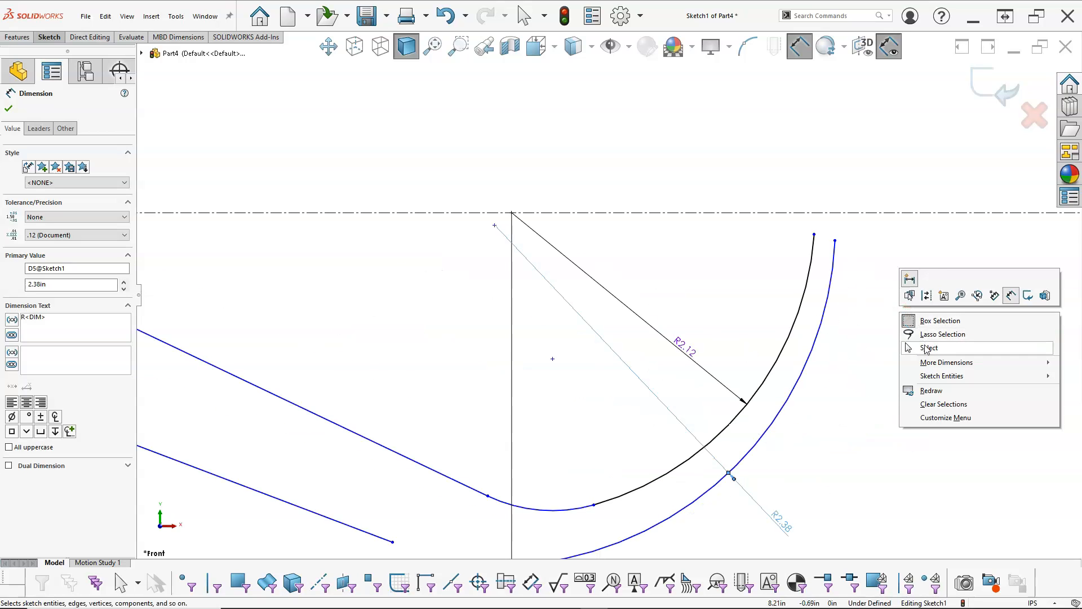
{"action": "mouse_move", "coordinate": [927, 374]}
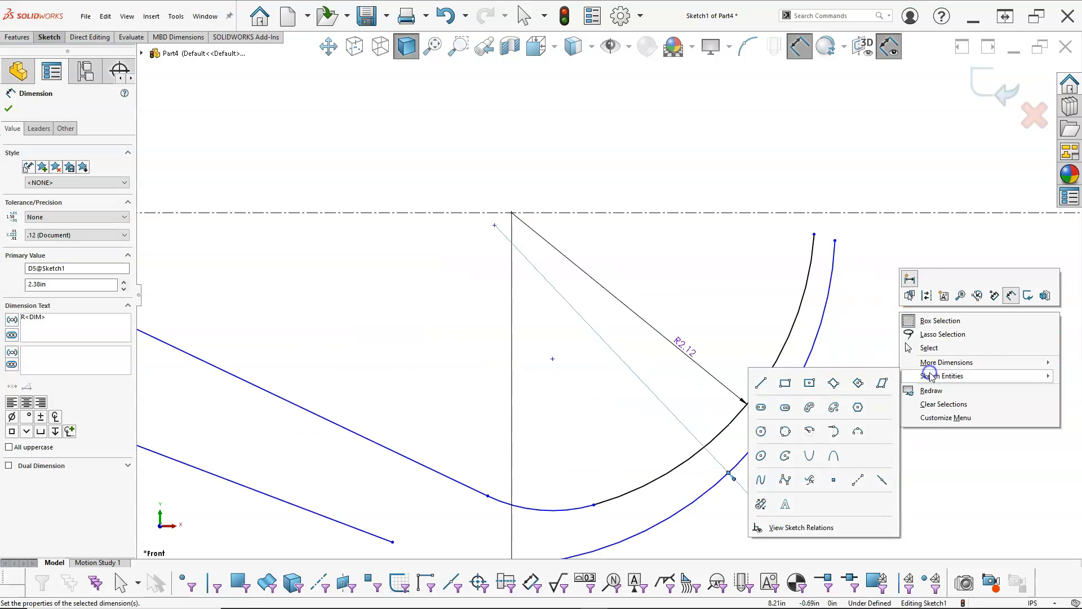
{"action": "left_click", "coordinate": [836, 433]}
{"action": "left_click", "coordinate": [814, 234]}
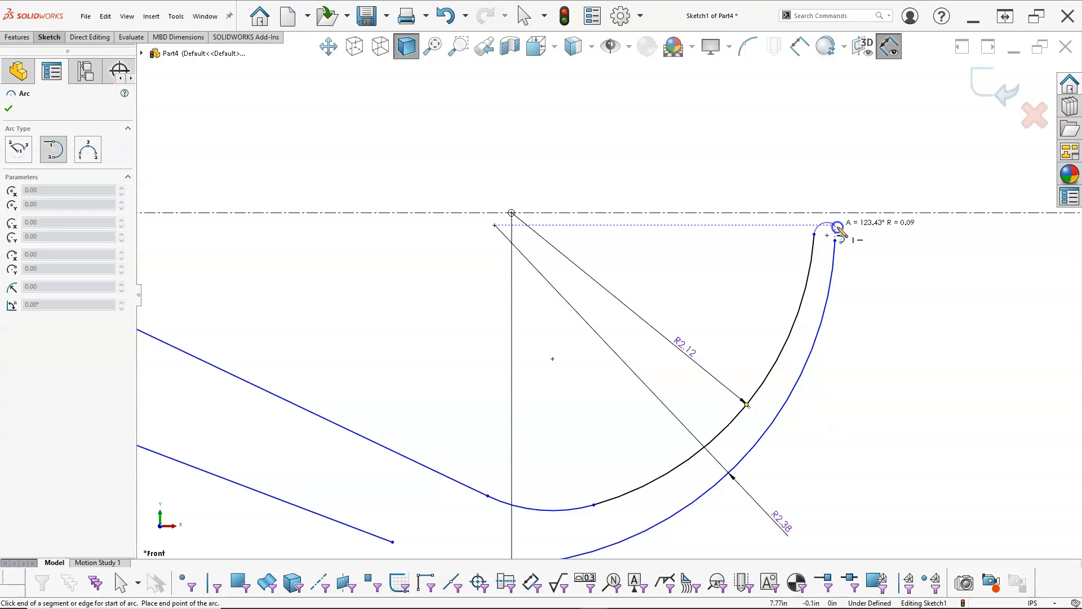
{"action": "left_click", "coordinate": [839, 238]}
{"action": "right_click", "coordinate": [854, 224]}
{"action": "left_click", "coordinate": [881, 234]}
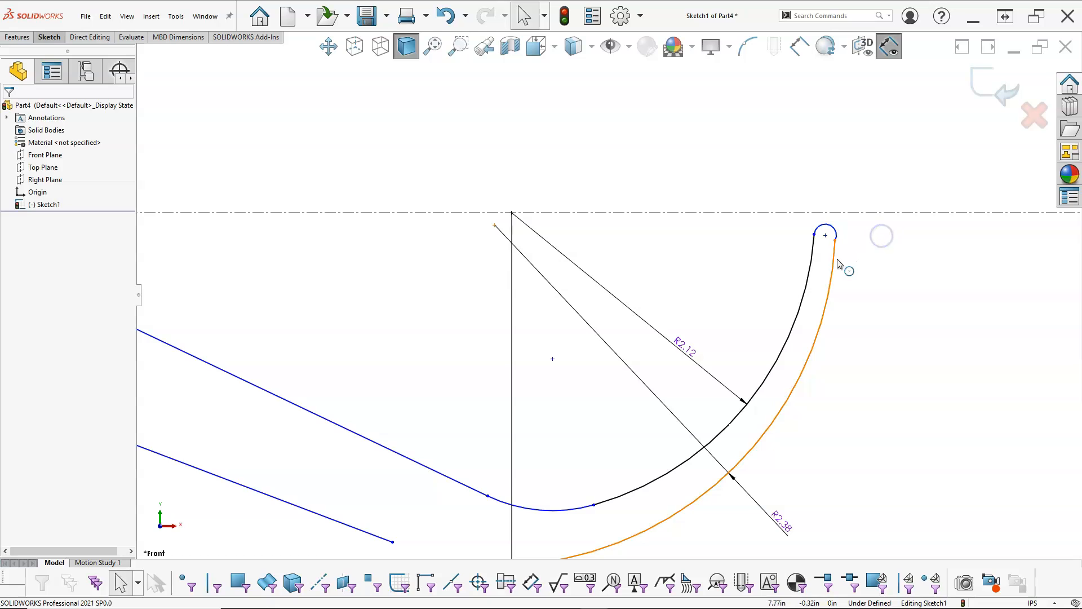
- Add a tangent relation between the 2.38 in arc and the small end arc
{"action": "left_click", "coordinate": [833, 258]}
{"action": "left_click", "coordinate": [839, 233], "text": "ctrl"}
{"action": "left_click", "coordinate": [887, 179]}
{"action": "left_click", "coordinate": [850, 222]}
- Make the small end arc tangent to the horizontal centerline
{"action": "left_click", "coordinate": [836, 229]}
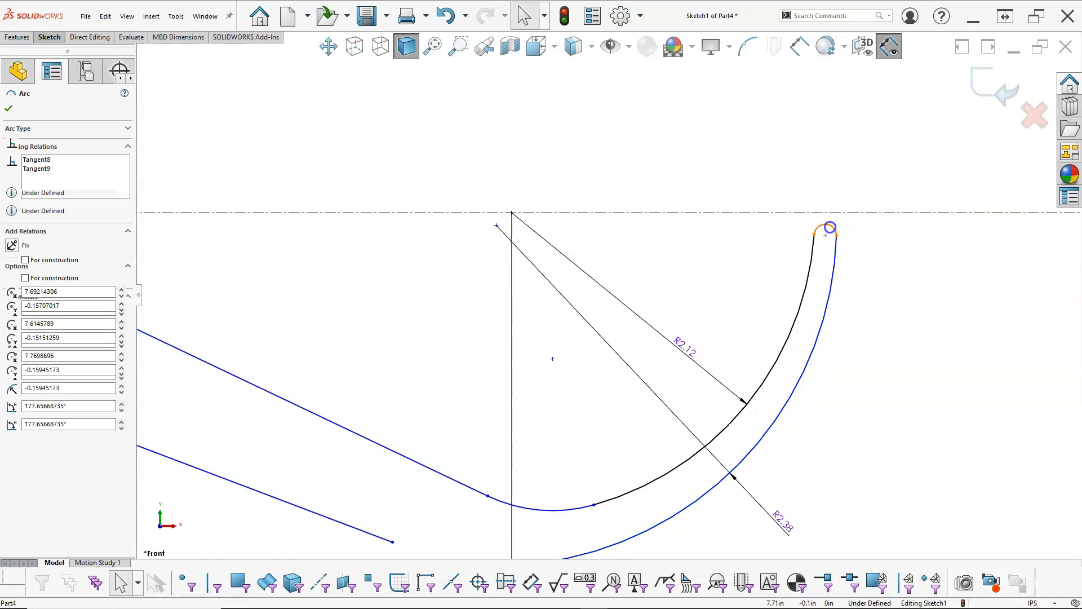
{"action": "left_click", "coordinate": [868, 214], "text": "ctrl"}
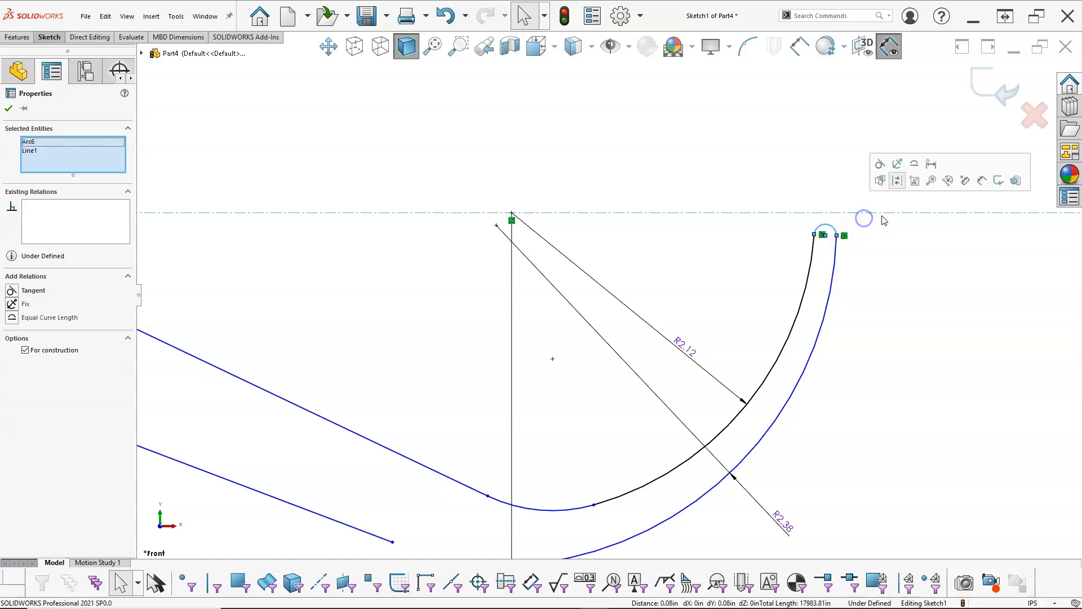
{"action": "left_click", "coordinate": [880, 164]}
{"action": "left_click", "coordinate": [878, 266]}
- Dimension the small end arc's radius and set it to 0.06 in
{"action": "scroll", "coordinate": [883, 296], "scroll_direction": "up", "scroll_amount": 5}
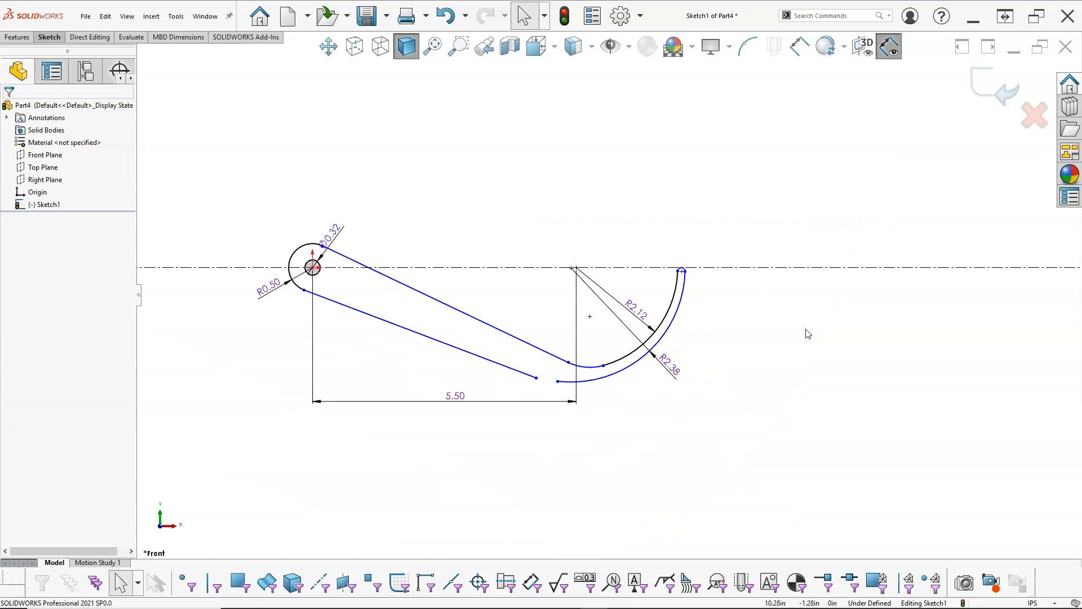
{"action": "scroll", "coordinate": [536, 314], "scroll_direction": "down", "scroll_amount": 2}
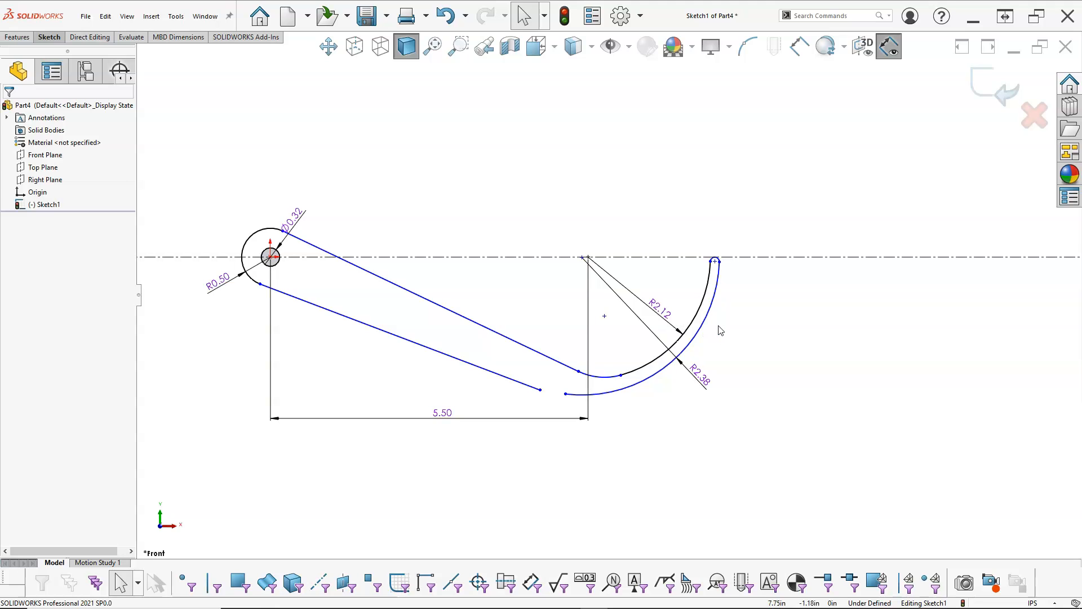
{"action": "scroll", "coordinate": [728, 289], "scroll_direction": "down", "scroll_amount": 5}
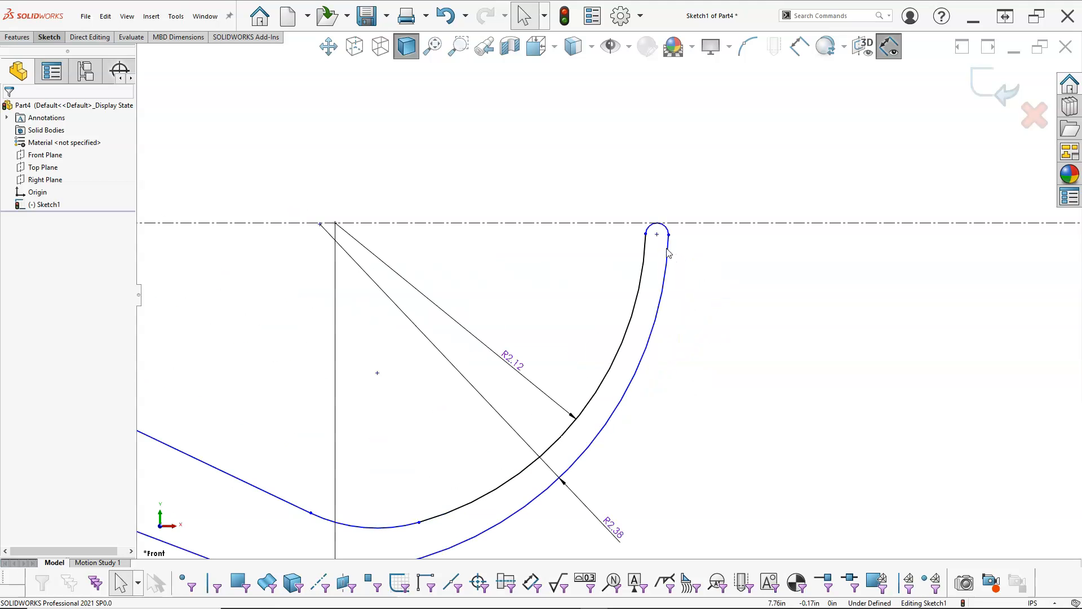
{"action": "right_click", "coordinate": [729, 192]}
{"action": "left_click", "coordinate": [839, 171]}
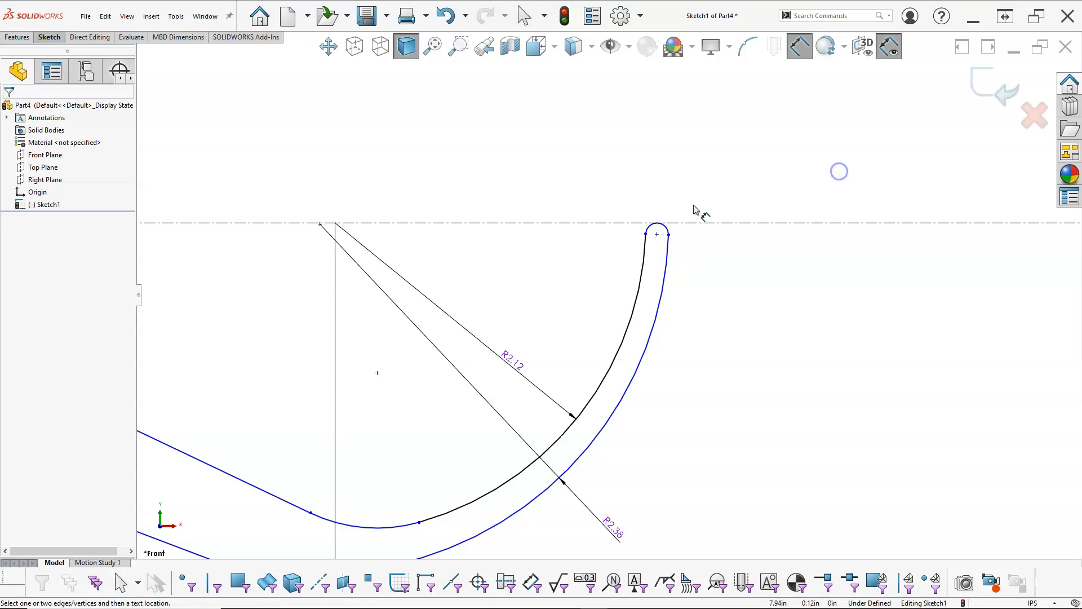
{"action": "left_click", "coordinate": [669, 234]}
{"action": "left_click", "coordinate": [716, 179]}
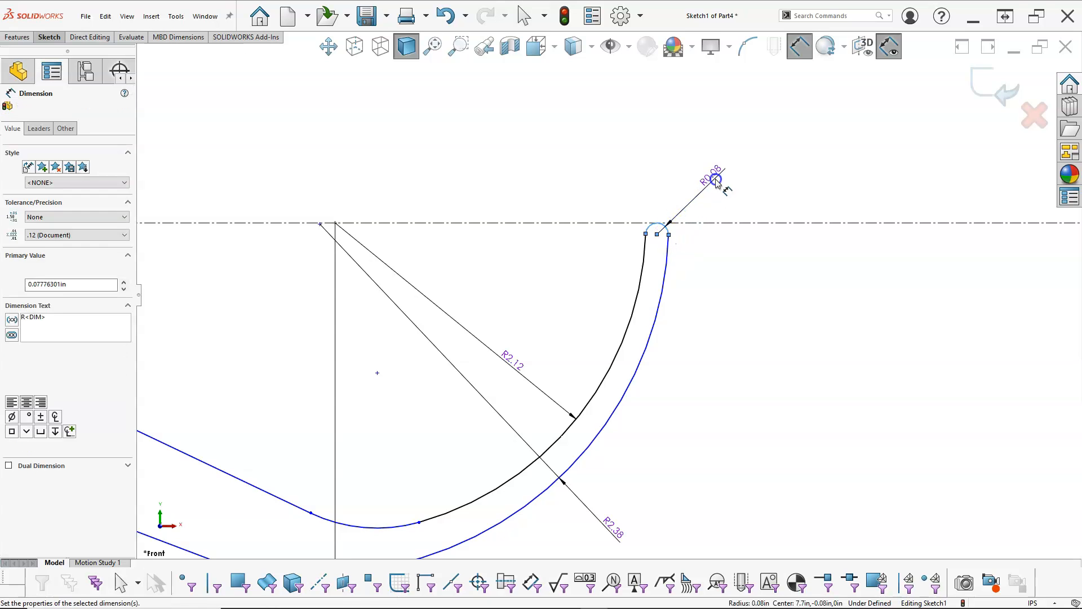
{"action": "type", "text": ".06"}
{"action": "key", "text": "Return"}
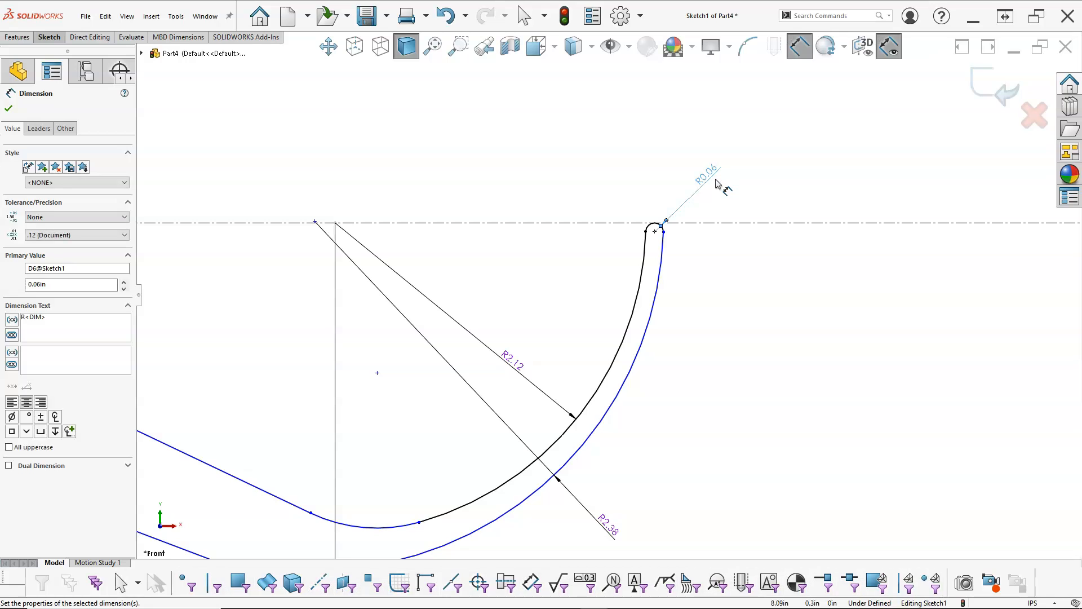
{"action": "right_click", "coordinate": [688, 270]}
{"action": "left_click", "coordinate": [718, 306]}
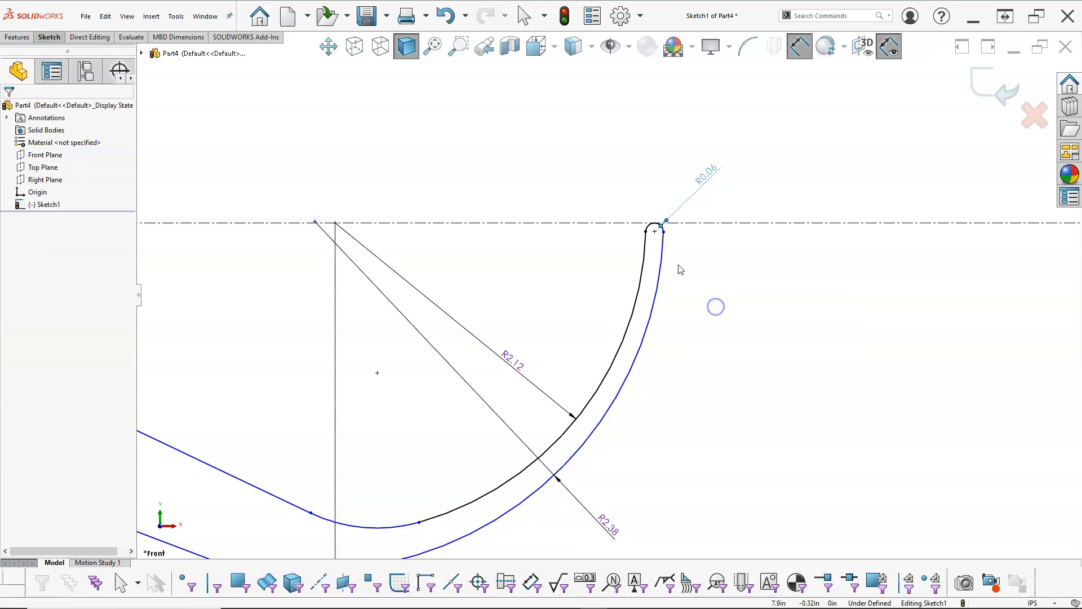
- Shift the tip geometry slightly where the 0.06 in end arc meets the 2.38 in arc, bringing the outer arc's center below the centerline
{"action": "scroll", "coordinate": [684, 258], "scroll_direction": "down", "scroll_amount": 3}
{"action": "mouse_move", "coordinate": [631, 197]}
{"action": "left_mouse_down"}
{"action": "mouse_move", "coordinate": [633, 225]}
{"action": "mouse_move", "coordinate": [638, 195]}
{"action": "left_mouse_up"}
{"action": "left_click", "coordinate": [659, 317]}
- Move the junction of the small connecting arc and the 2.12 in arc to about (5.98, -2.07) in
{"action": "scroll", "coordinate": [616, 427], "scroll_direction": "up", "scroll_amount": 9}
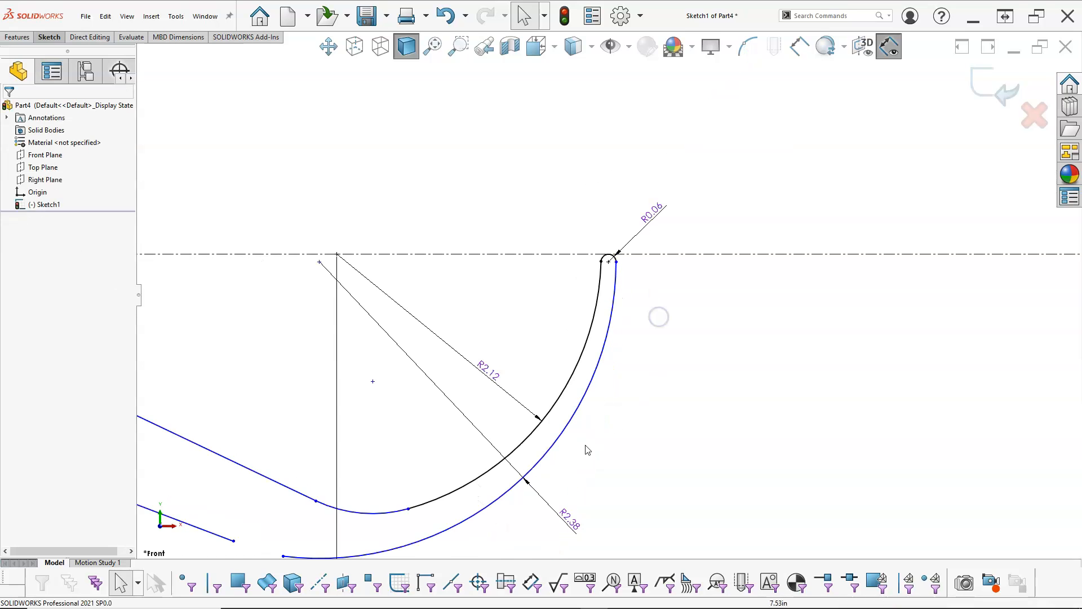
{"action": "scroll", "coordinate": [491, 482], "scroll_direction": "down", "scroll_amount": 2}
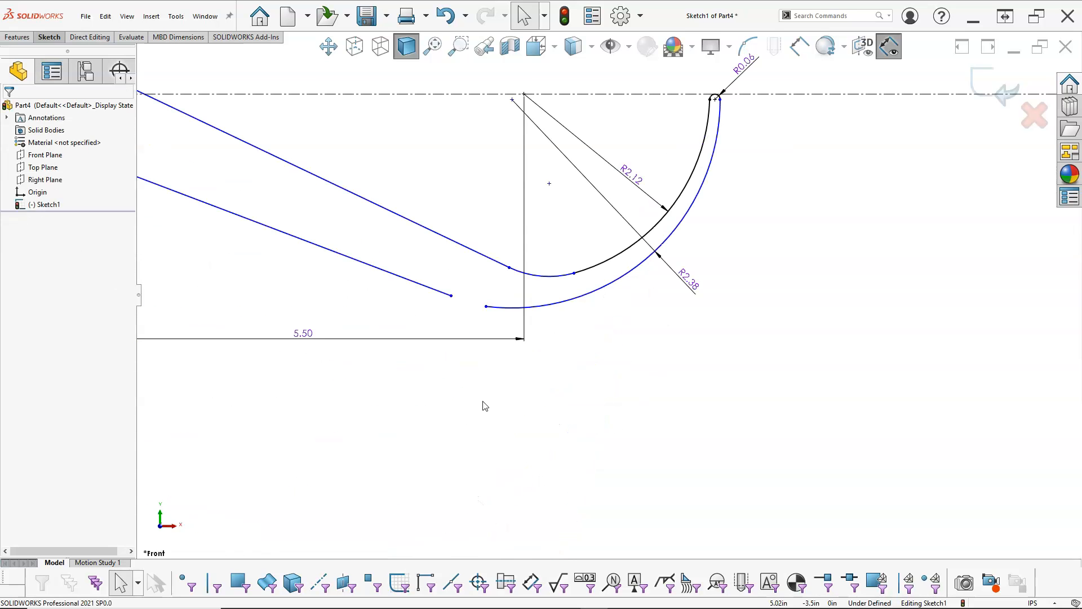
{"action": "scroll", "coordinate": [520, 306], "scroll_direction": "down", "scroll_amount": 3}
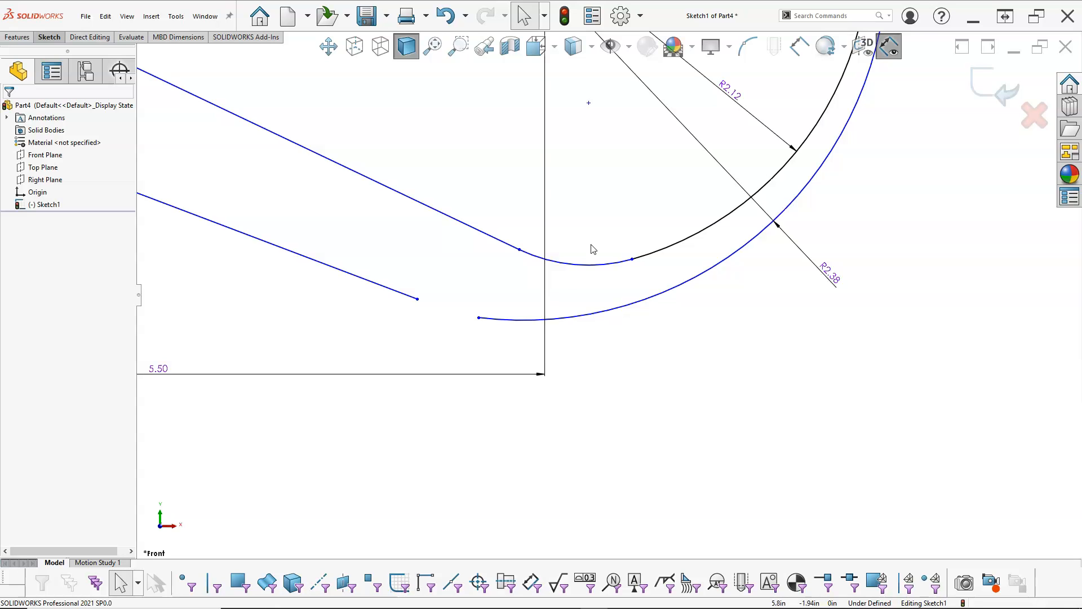
{"action": "scroll", "coordinate": [592, 256], "scroll_direction": "up", "scroll_amount": 4}
{"action": "scroll", "coordinate": [578, 233], "scroll_direction": "down", "scroll_amount": 4}
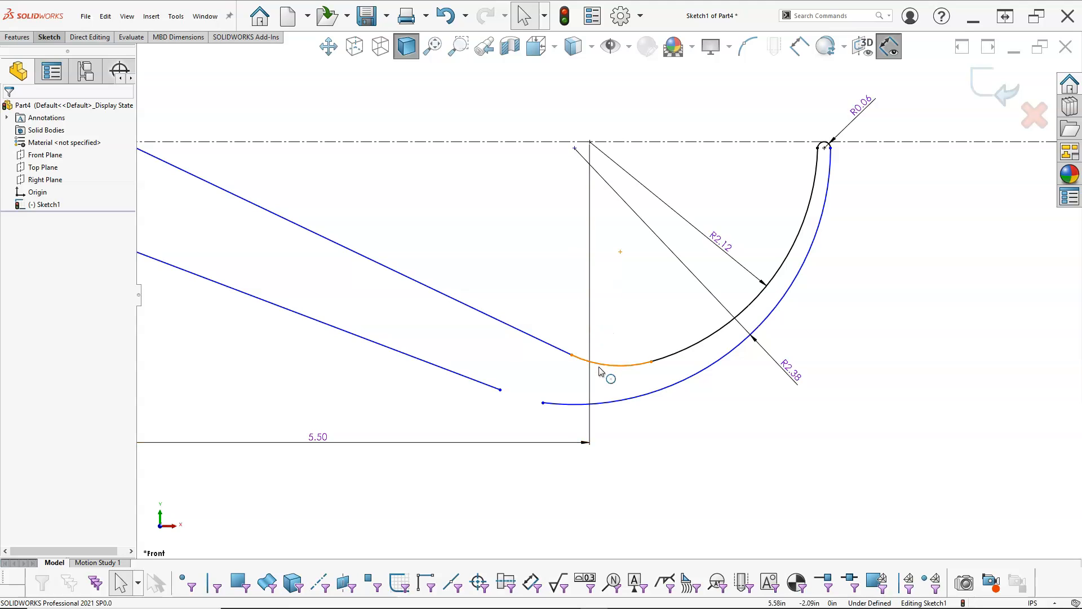
{"action": "mouse_move", "coordinate": [651, 363]}
{"action": "left_mouse_down"}
{"action": "mouse_move", "coordinate": [592, 367]}
{"action": "mouse_move", "coordinate": [643, 367]}
{"action": "left_mouse_up"}
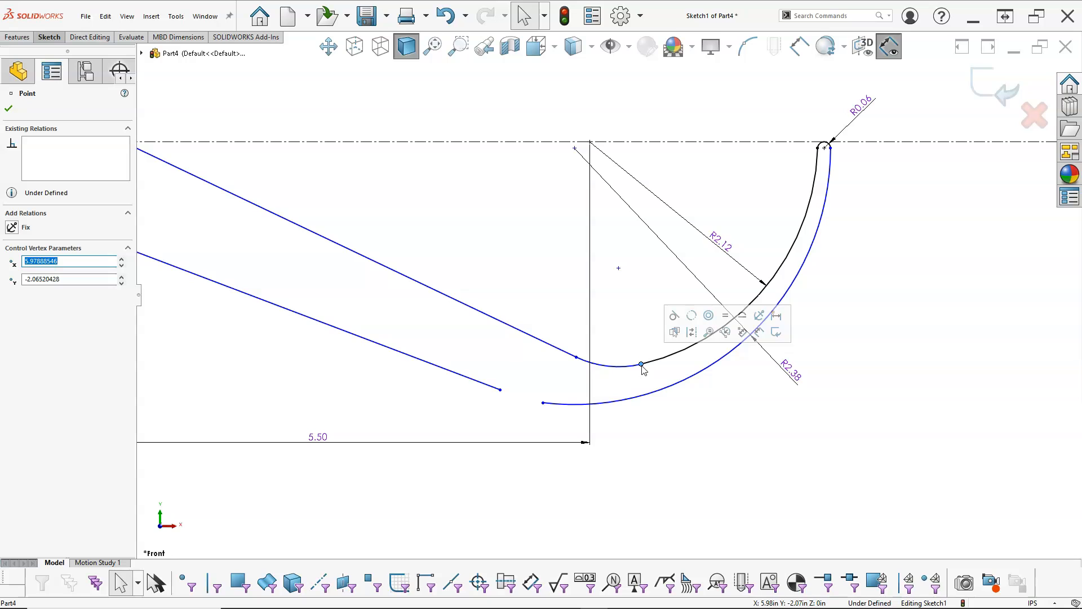
- Consult the caliper drawing in Kindle and dimension the connecting arc between the upper line and the 2.12 in arc with a 3 in radius
{"action": "key", "text": "alt+Tab"}
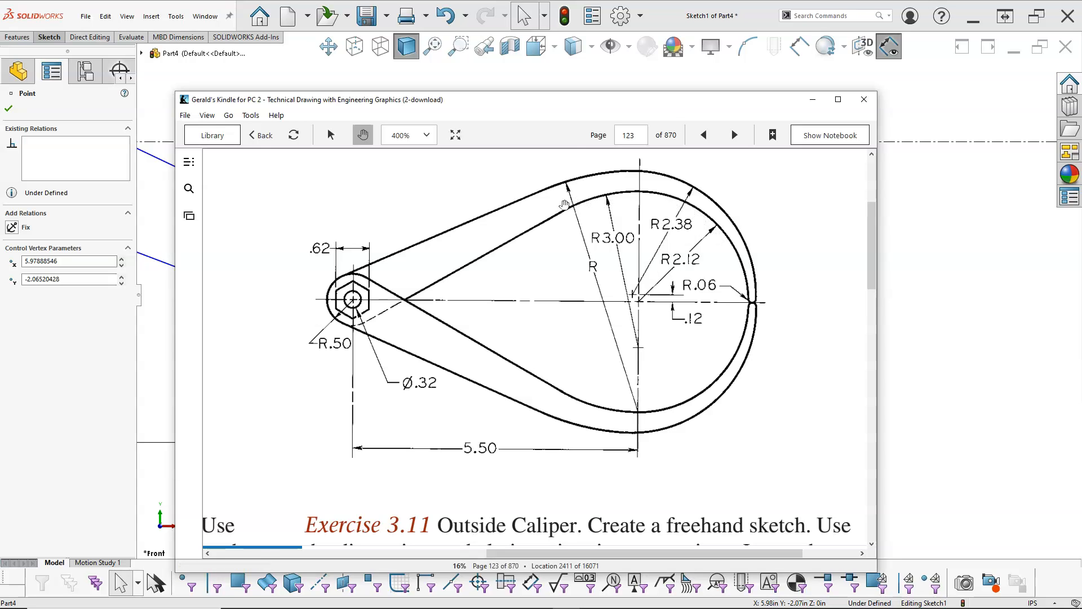
{"action": "left_click_drag", "start_coordinate": [557, 102], "coordinate": [1081, 130]}
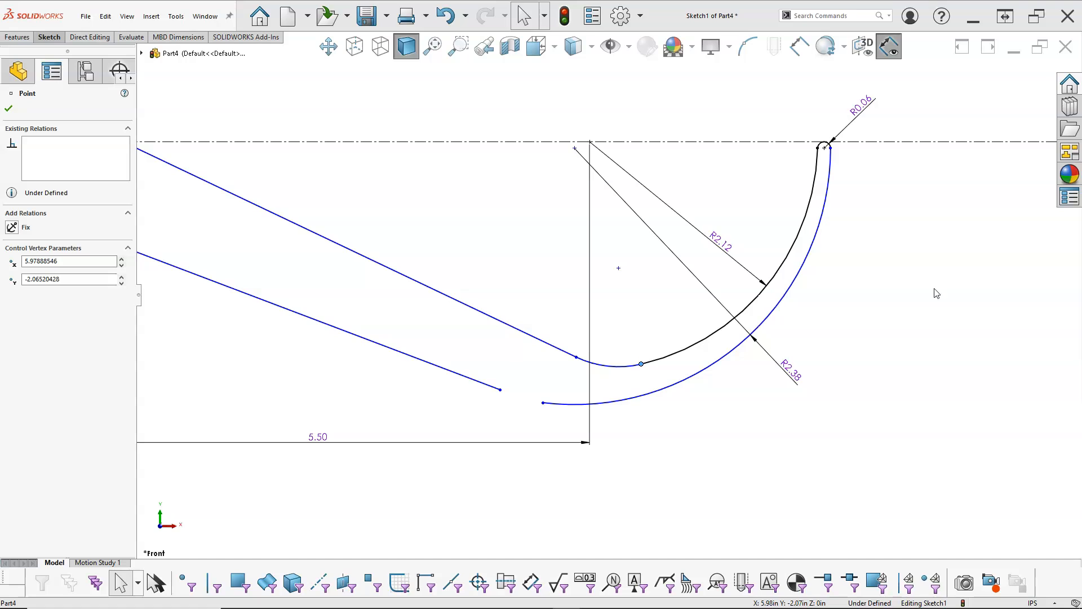
{"action": "right_click", "coordinate": [648, 263]}
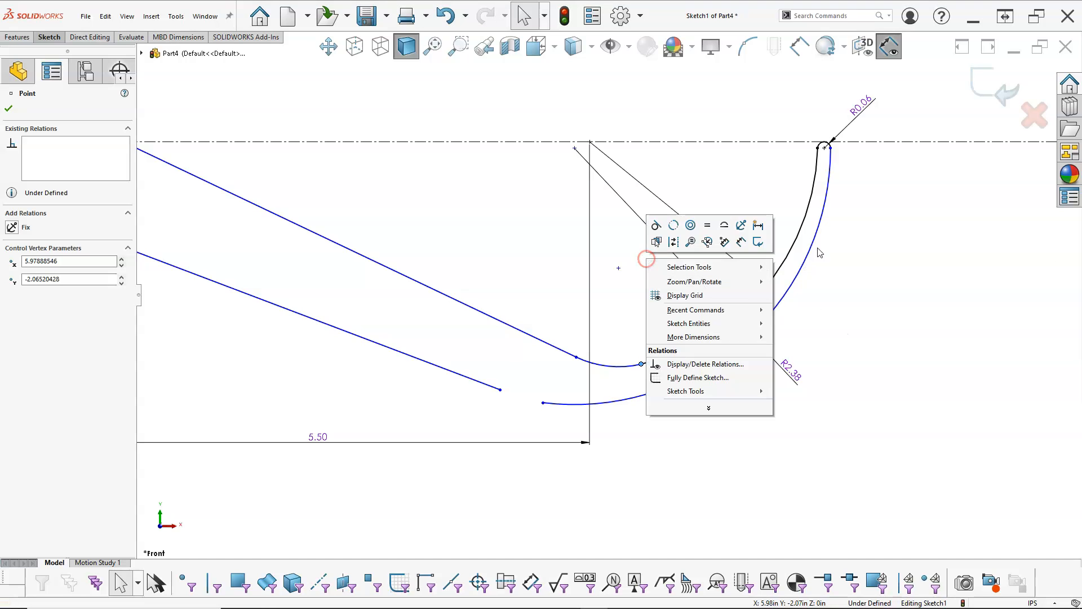
{"action": "left_click", "coordinate": [746, 246]}
{"action": "left_click", "coordinate": [604, 365]}
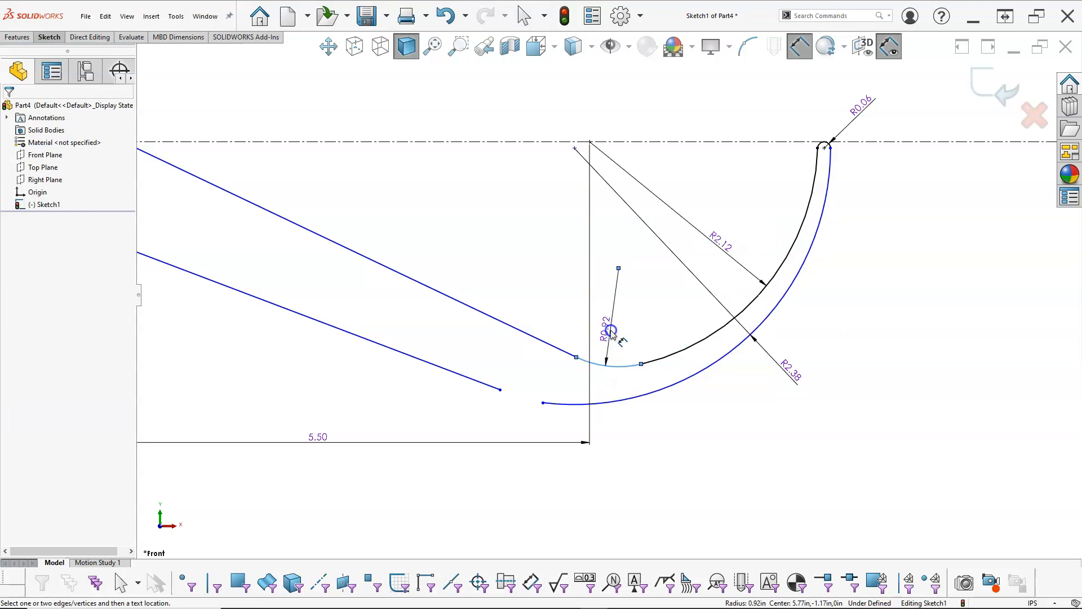
{"action": "left_click", "coordinate": [612, 332]}
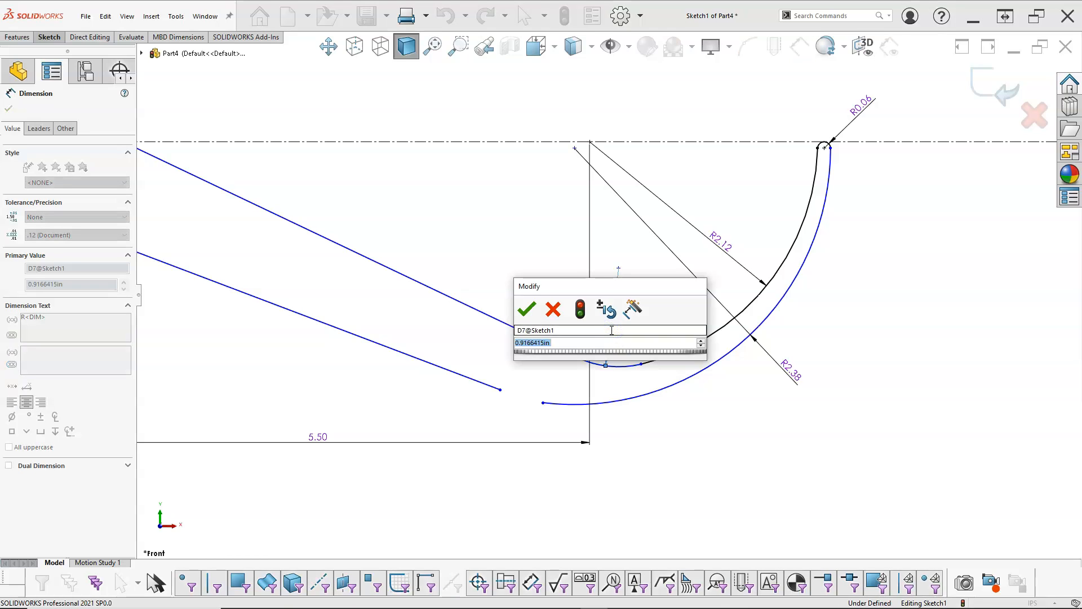
{"action": "type", "text": "3"}
{"action": "key", "text": "Return"}
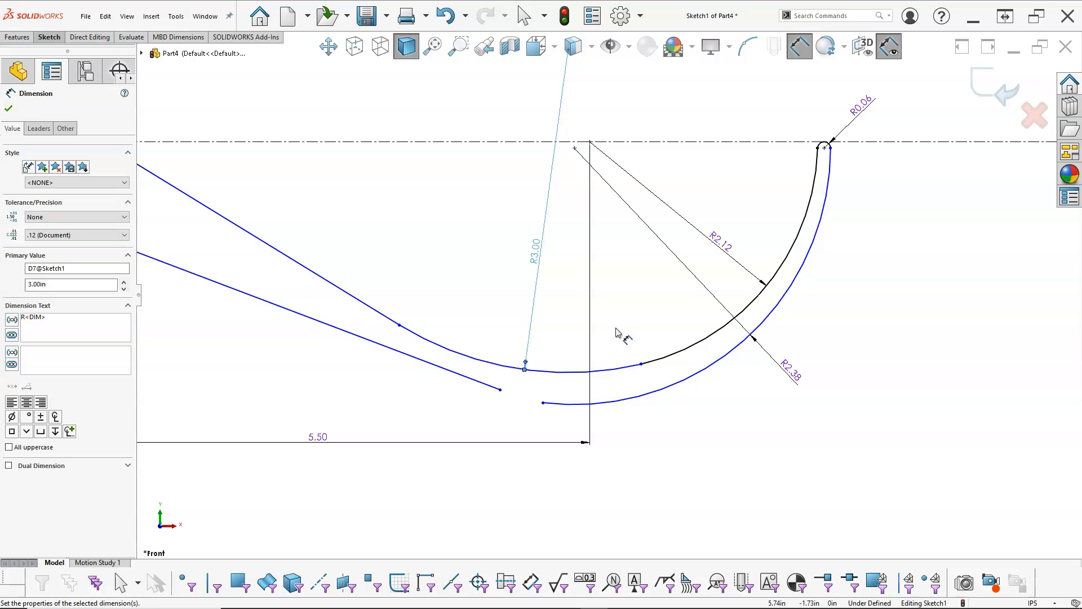
{"action": "scroll", "coordinate": [620, 310], "scroll_direction": "up", "scroll_amount": 3}
{"action": "right_click", "coordinate": [631, 242]}
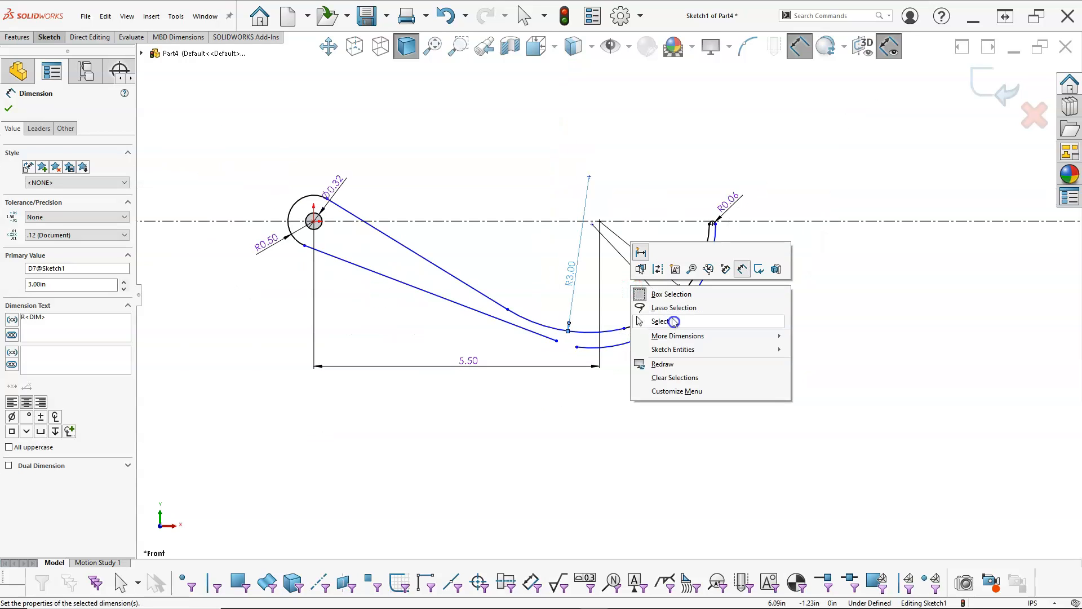
- Align the 3.00 in connecting arc's center vertically with the 2.12 in arc's center
{"action": "left_click", "coordinate": [676, 325]}
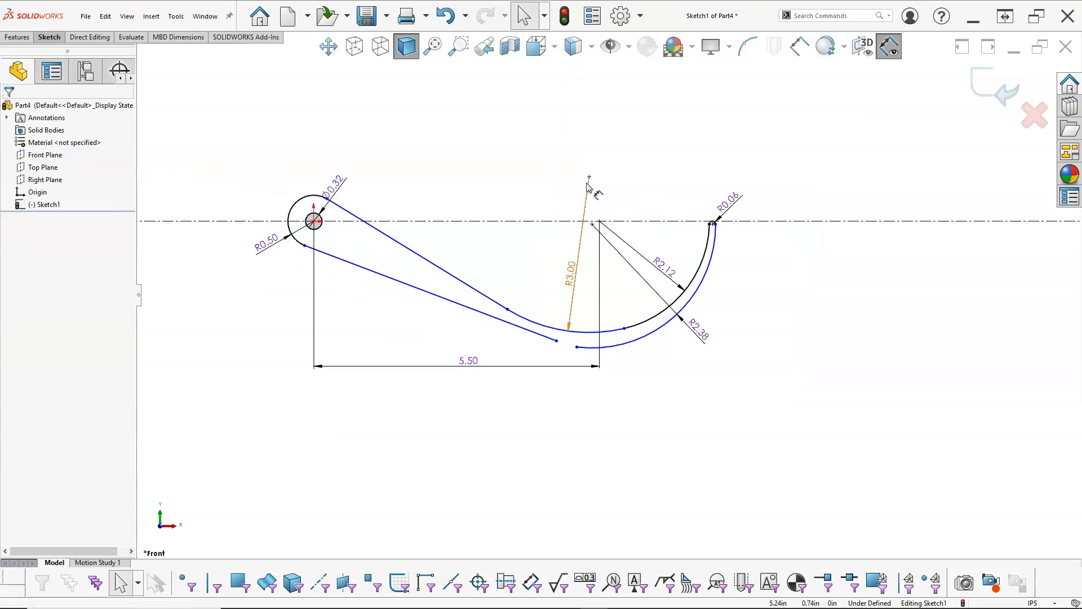
{"action": "left_click", "coordinate": [589, 177]}
{"action": "left_click", "coordinate": [599, 221], "text": "ctrl"}
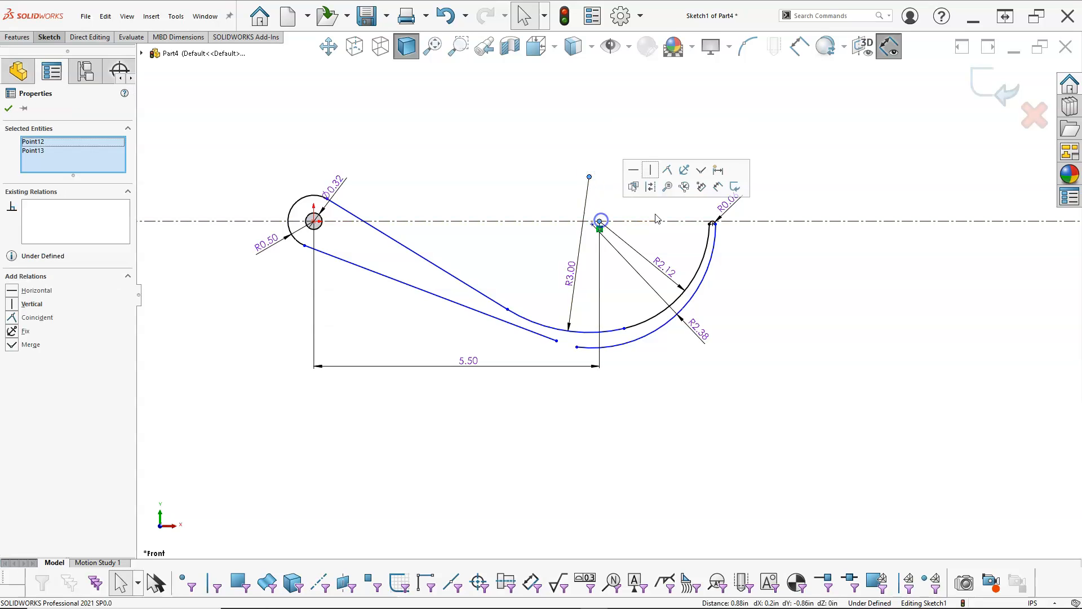
{"action": "left_click", "coordinate": [651, 170]}
{"action": "left_click", "coordinate": [769, 327]}
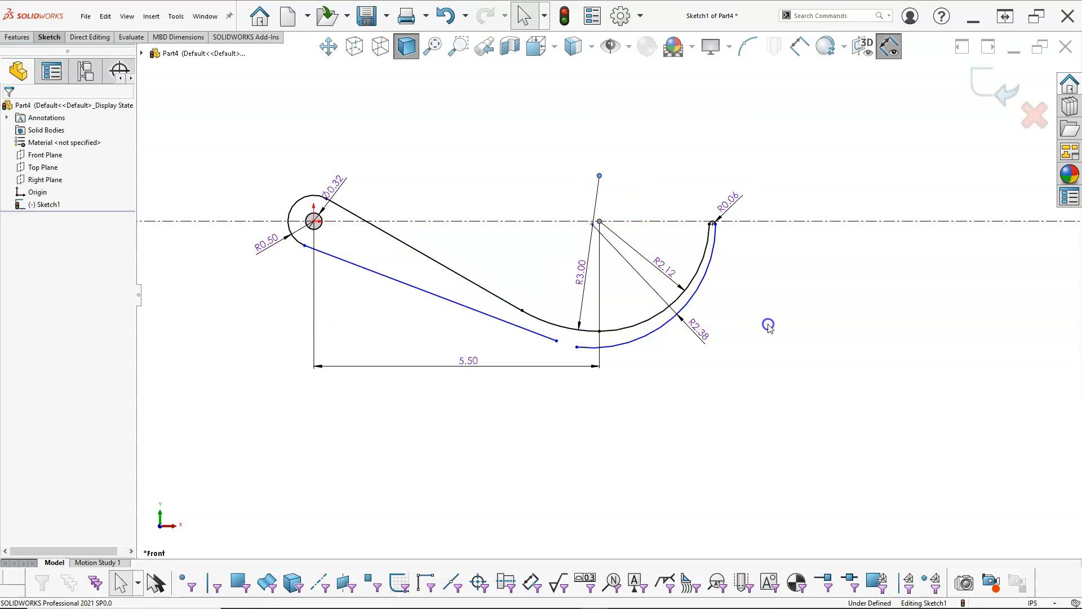
- Move the lower line's free end to about (3.84, -2.12) in and the 2.38 in arc's free end to about (5.02, -2.43) in
{"action": "scroll", "coordinate": [539, 355], "scroll_direction": "down", "scroll_amount": 2}
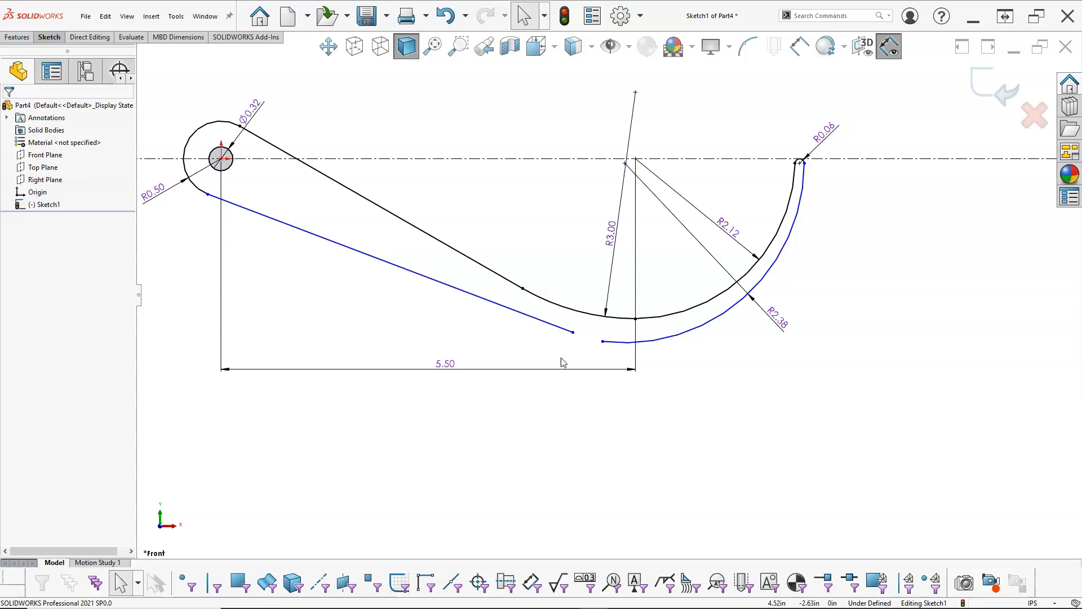
{"action": "left_click_drag", "start_coordinate": [574, 334], "coordinate": [511, 319]}
{"action": "left_click", "coordinate": [603, 341]}
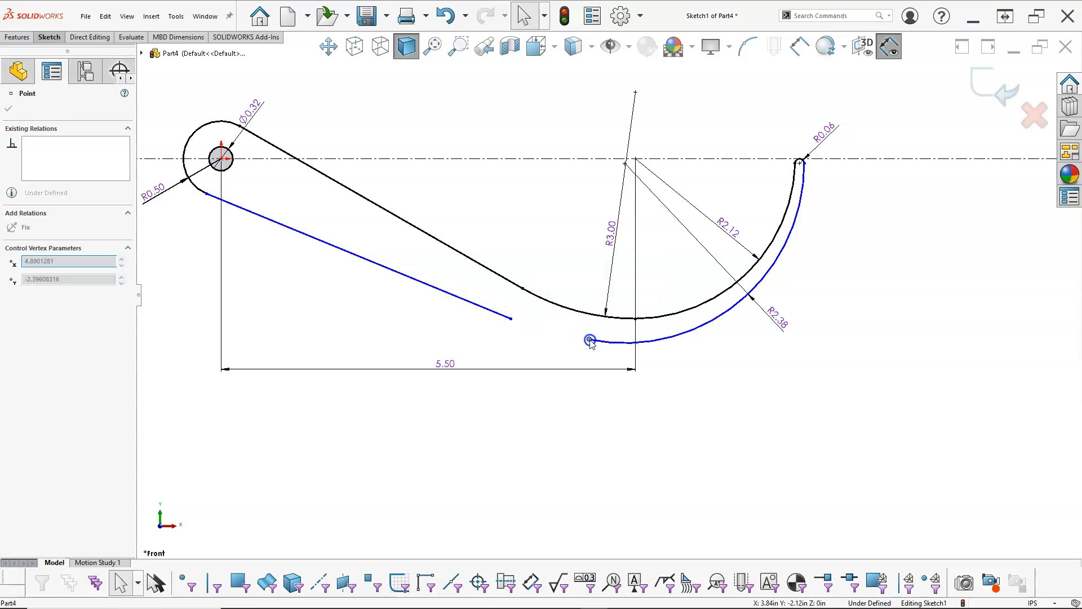
- Draw a tangent arc of about 5.18 in radius from the 2.38 in arc's free end to the lower line's free end
{"action": "right_click", "coordinate": [685, 414]}
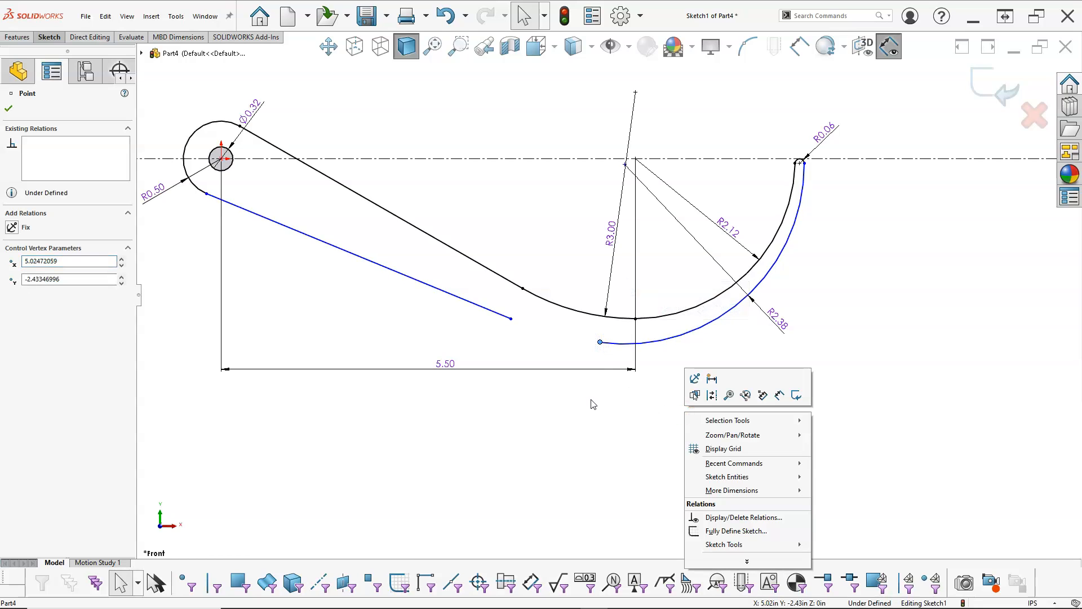
{"action": "mouse_move", "coordinate": [755, 477]}
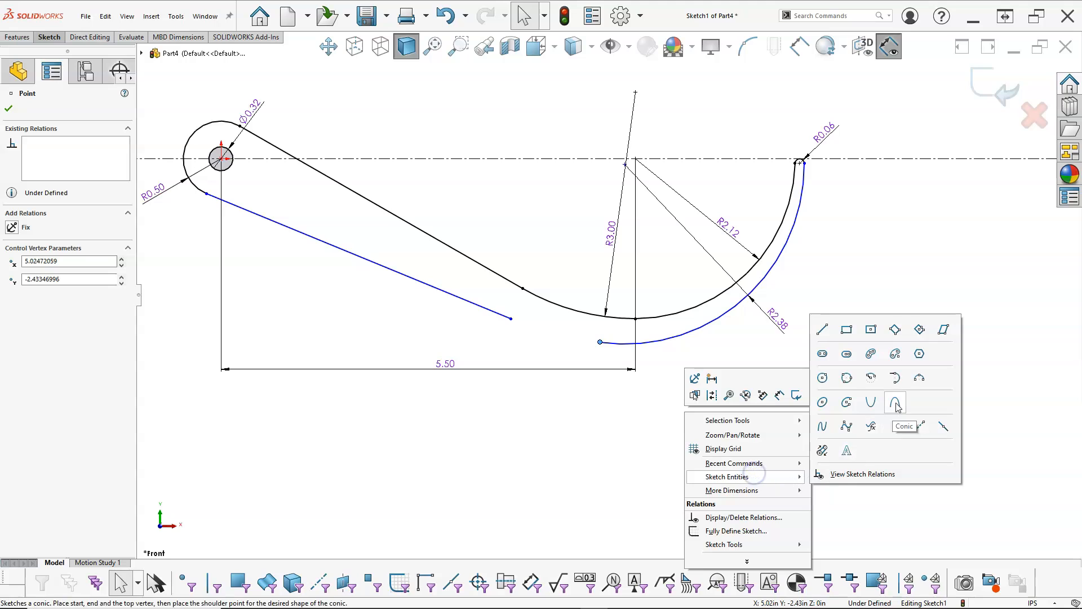
{"action": "left_click", "coordinate": [896, 377]}
{"action": "left_click", "coordinate": [600, 342]}
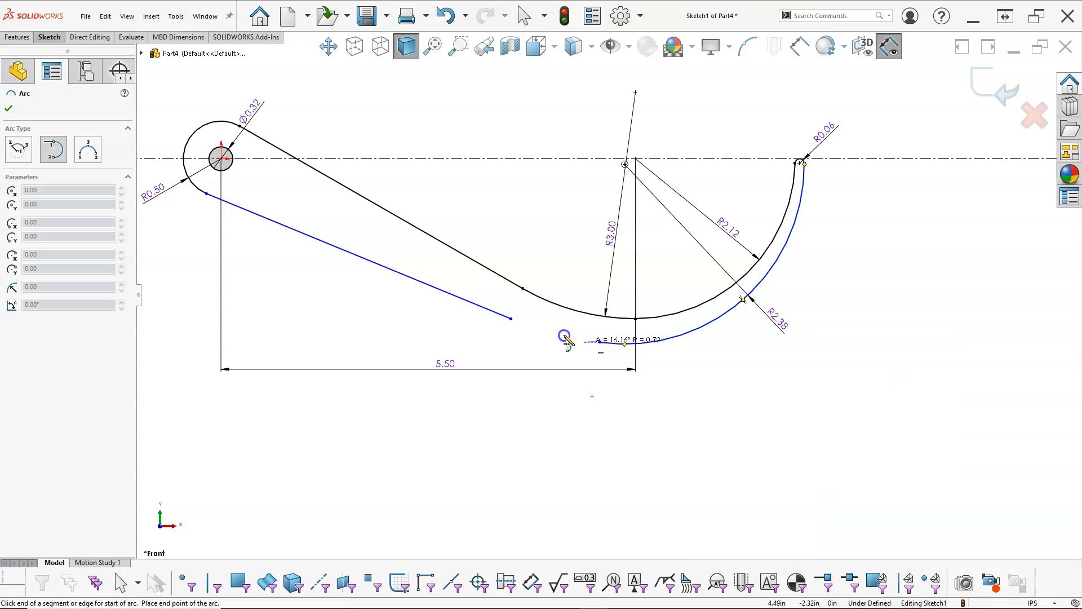
{"action": "left_click", "coordinate": [511, 320]}
{"action": "right_click", "coordinate": [533, 340]}
{"action": "left_click", "coordinate": [561, 346]}
- Make the new lower connecting arc tangent to the lower line
{"action": "left_click", "coordinate": [517, 322]}
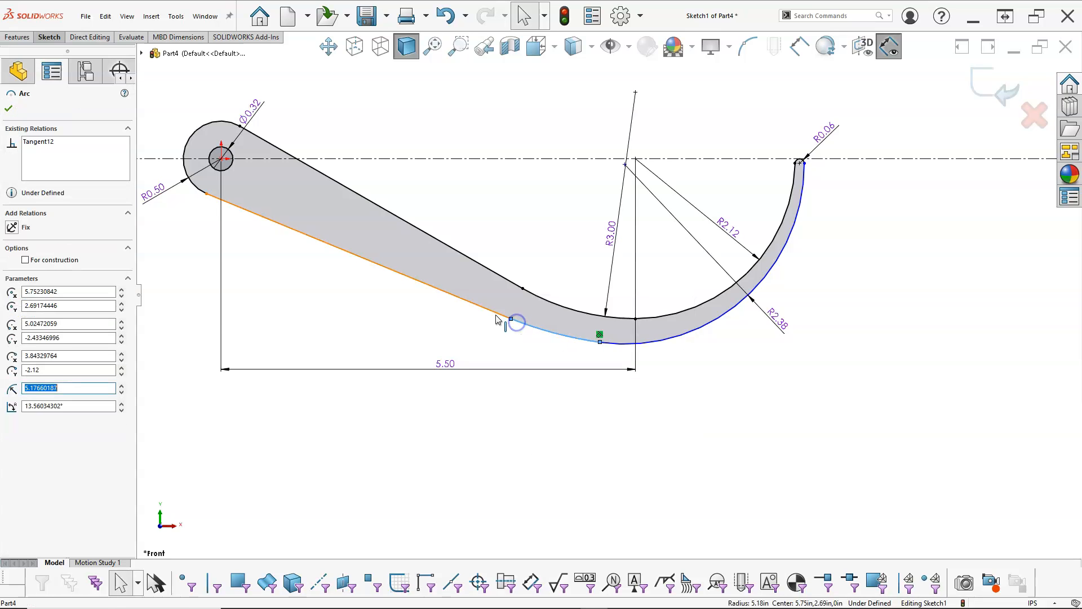
{"action": "left_click", "coordinate": [496, 313], "text": "ctrl"}
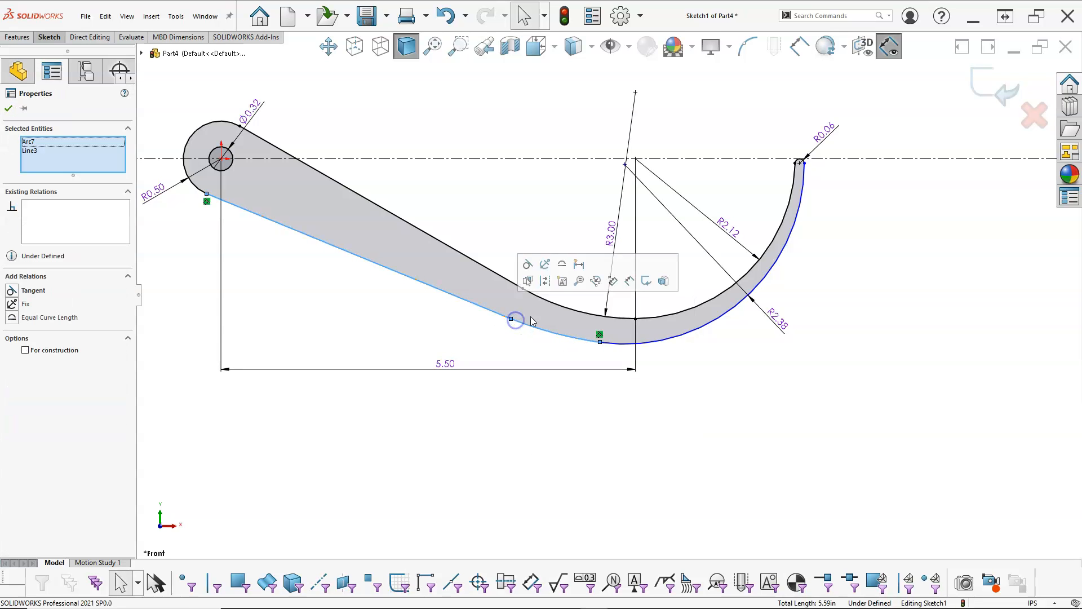
{"action": "left_click", "coordinate": [528, 265]}
{"action": "key", "text": "f"}
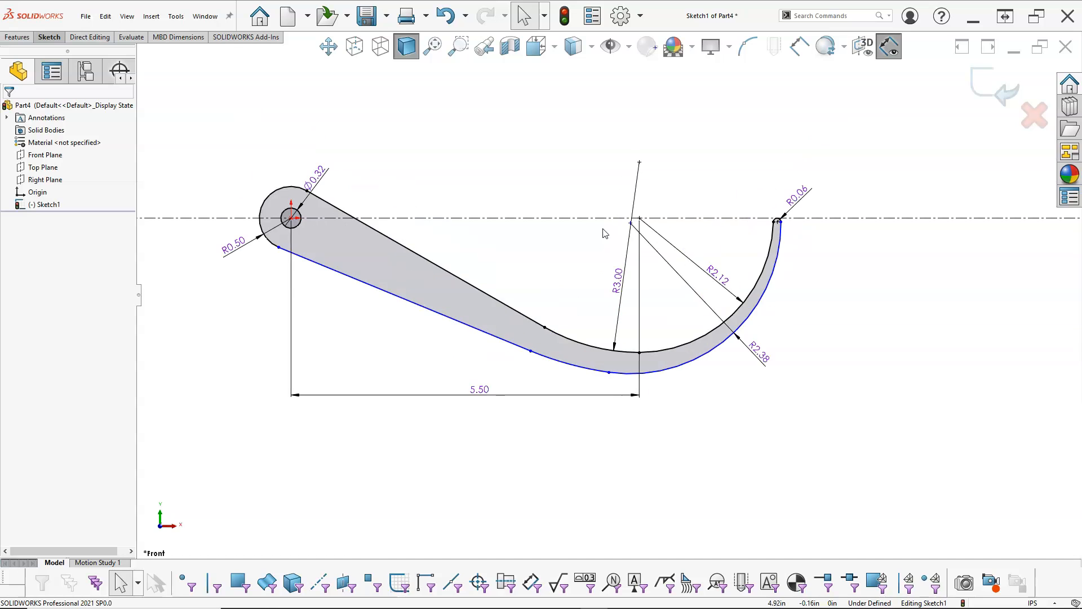
- Inspect the leg profile's curved end and consult the caliper drawing in Kindle for how the outer connecting arc of radius R is located
{"action": "scroll", "coordinate": [665, 236], "scroll_direction": "down", "scroll_amount": 3}
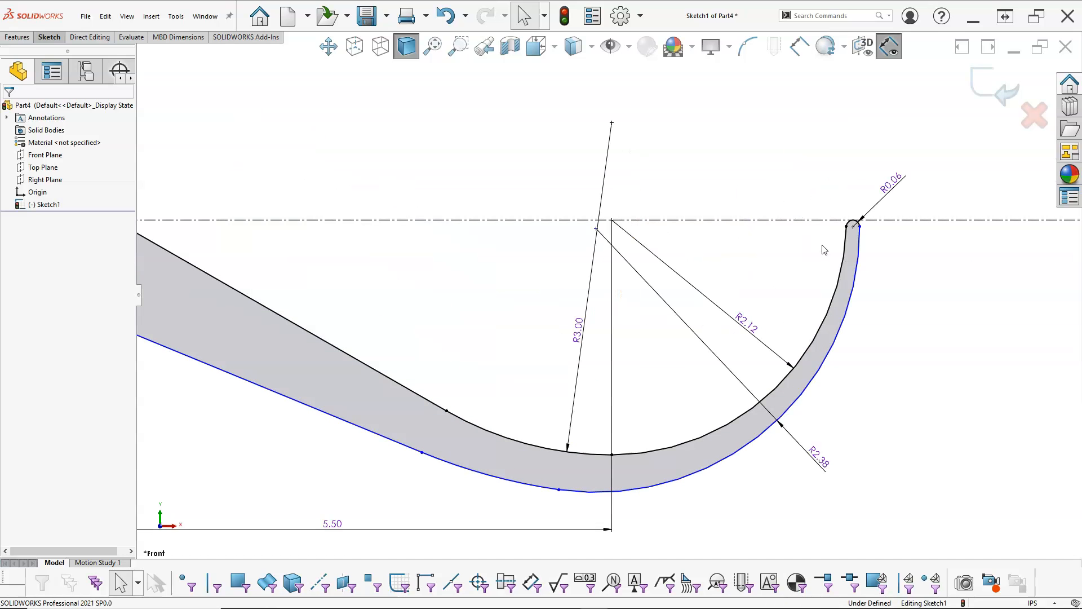
{"action": "scroll", "coordinate": [820, 242], "scroll_direction": "up", "scroll_amount": 2}
{"action": "scroll", "coordinate": [817, 238], "scroll_direction": "up", "scroll_amount": 4}
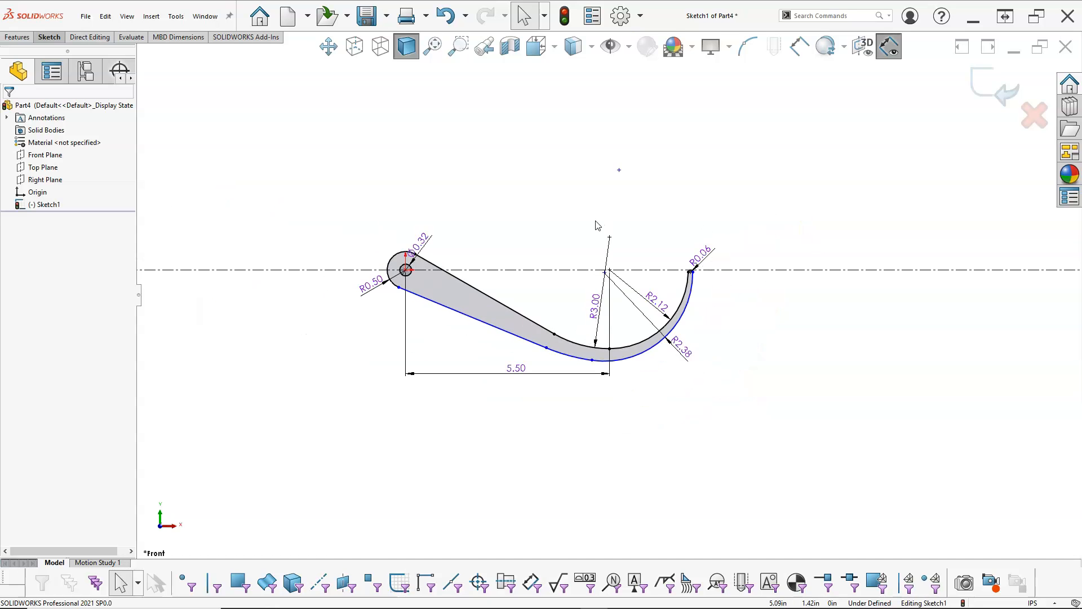
{"action": "scroll", "coordinate": [600, 225], "scroll_direction": "down", "scroll_amount": 2}
{"action": "mouse_move", "coordinate": [1081, 85]}
{"action": "left_mouse_down"}
{"action": "mouse_move", "coordinate": [763, 96]}
{"action": "mouse_move", "coordinate": [677, 86]}
{"action": "left_mouse_up"}
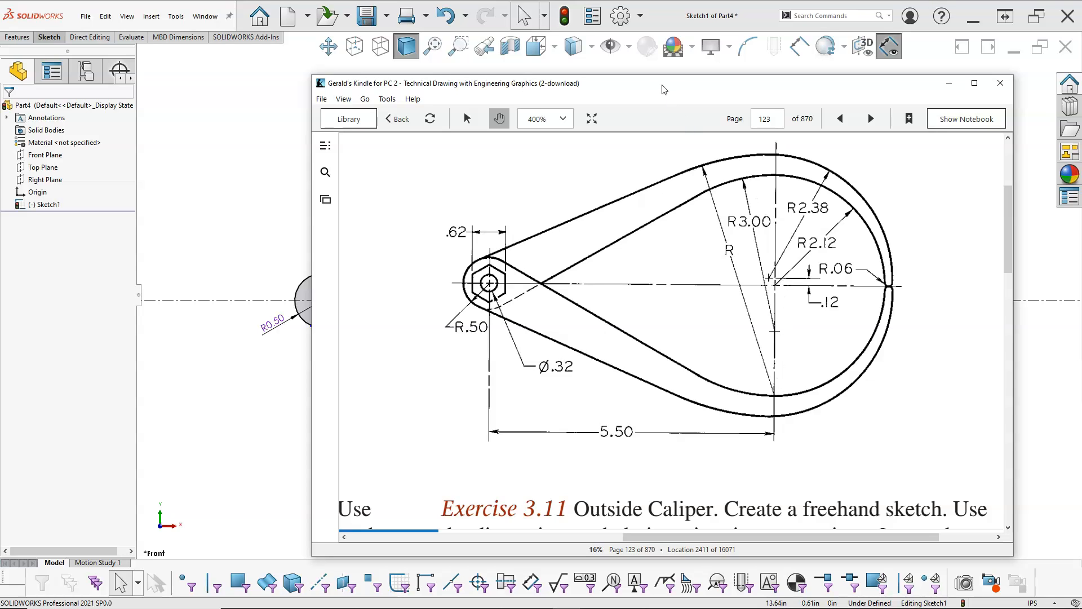
{"action": "left_click_drag", "start_coordinate": [661, 76], "coordinate": [1081, 141]}
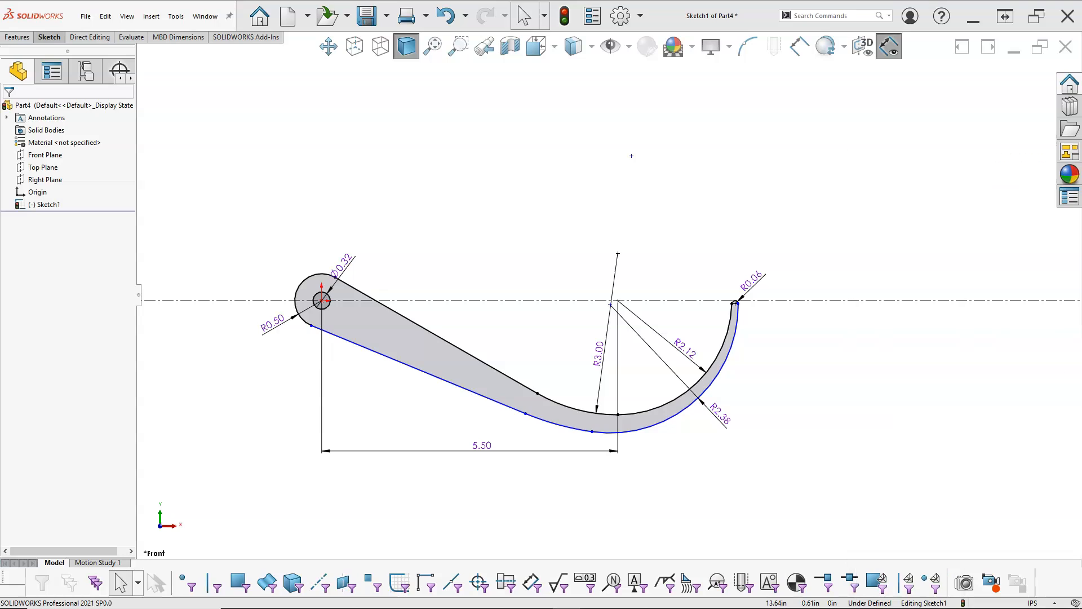
- Draw two vertical centerlines from the 2.12 in arc's center, one down to the arc's lower endpoint and one about 1.7 in upward
{"action": "right_click", "coordinate": [704, 225]}
{"action": "left_click", "coordinate": [758, 290]}
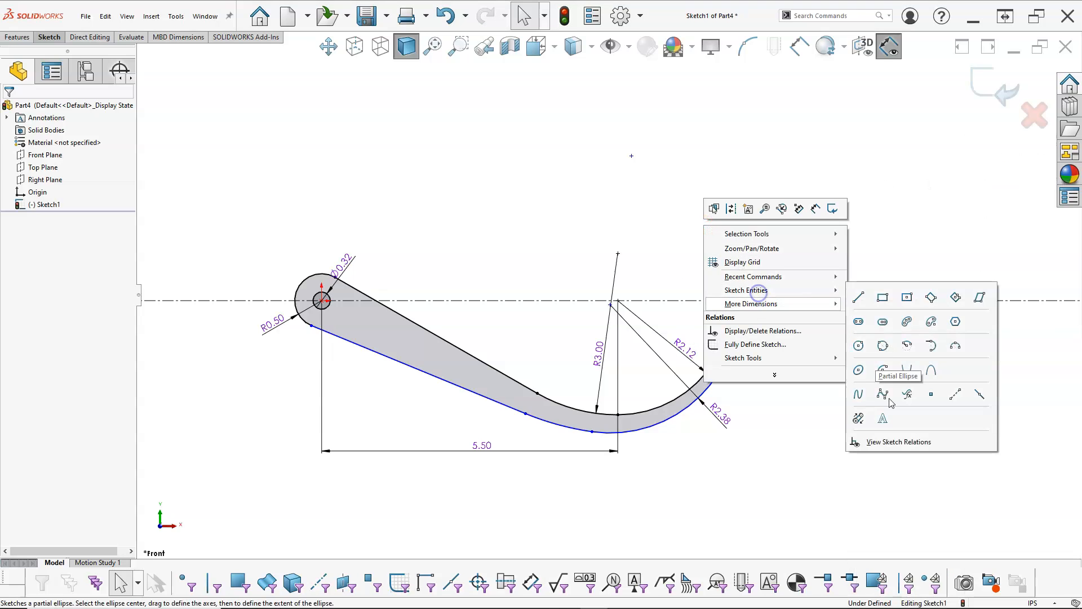
{"action": "left_click", "coordinate": [955, 394]}
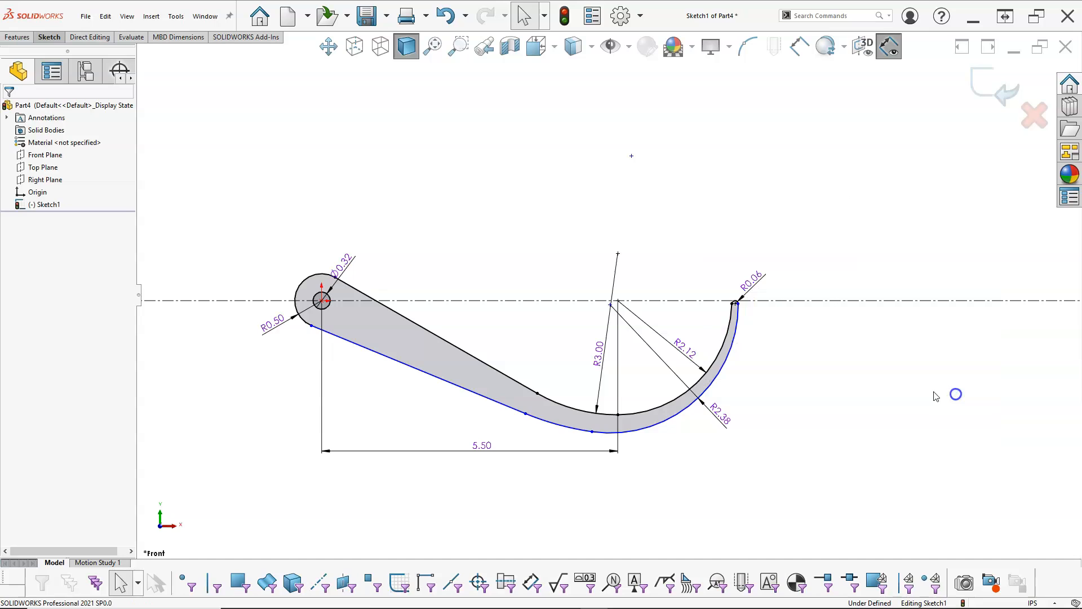
{"action": "left_click", "coordinate": [618, 302]}
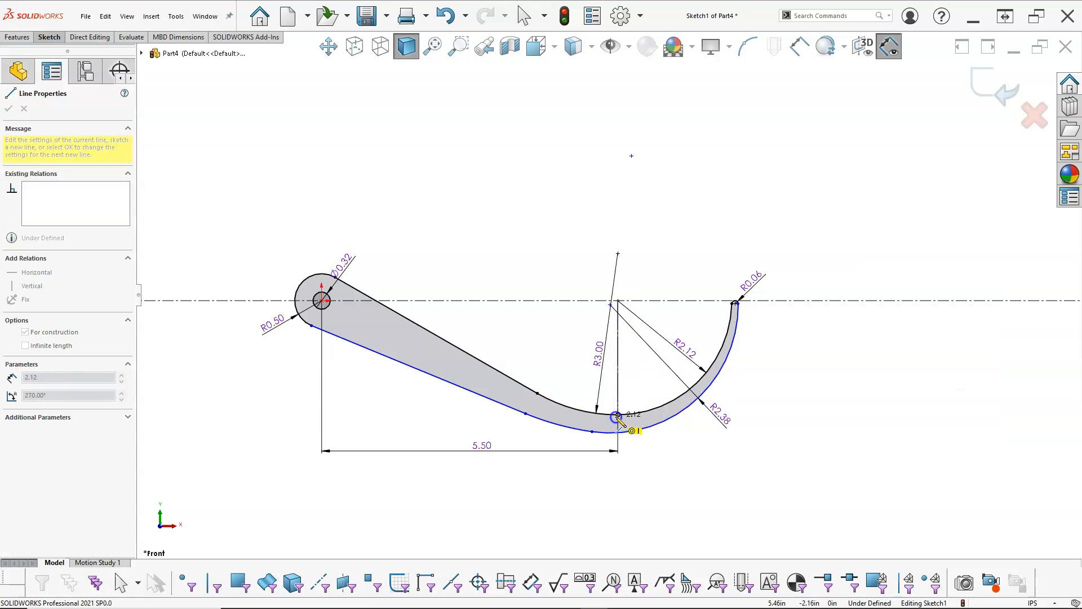
{"action": "left_click", "coordinate": [617, 416]}
{"action": "left_click", "coordinate": [618, 300]}
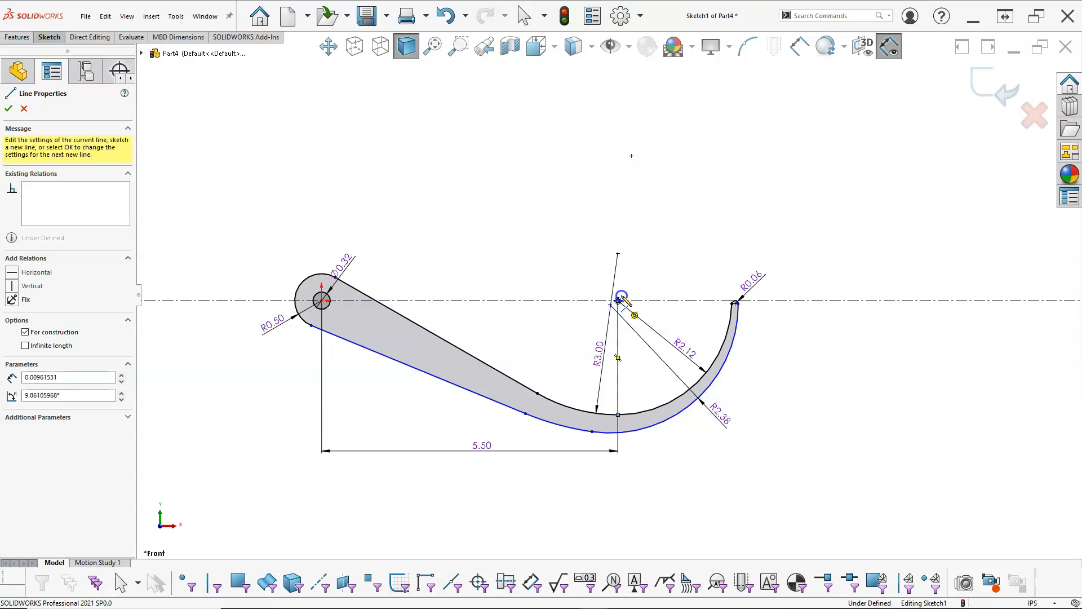
{"action": "left_click", "coordinate": [619, 211]}
{"action": "right_click", "coordinate": [692, 222]}
{"action": "left_click", "coordinate": [718, 229]}
- Add an equal relation between the upper and lower vertical centerlines
{"action": "left_click", "coordinate": [618, 225]}
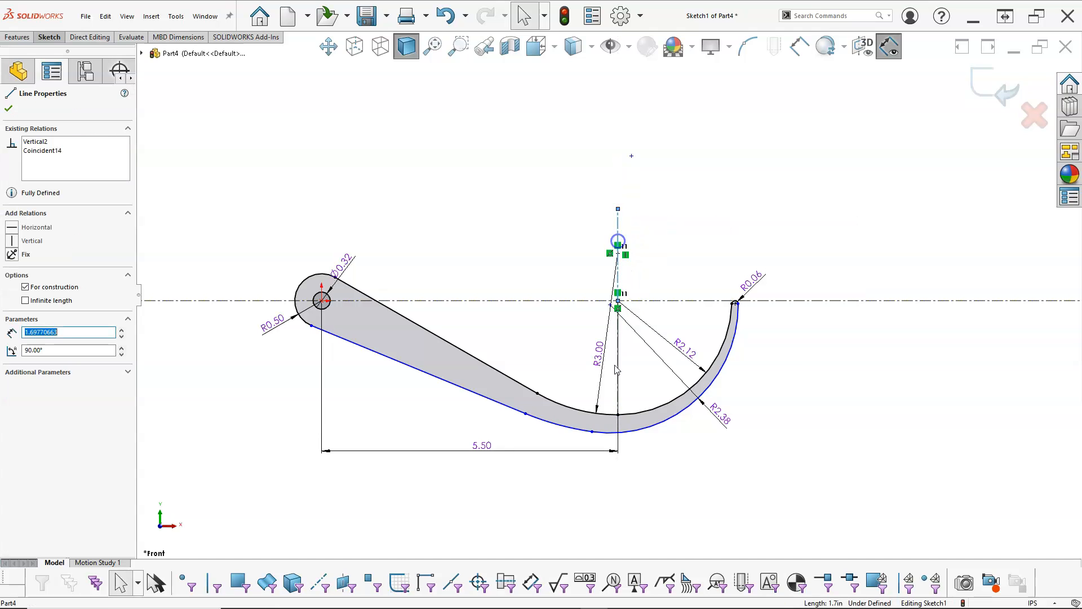
{"action": "left_click", "coordinate": [618, 364], "text": "ctrl"}
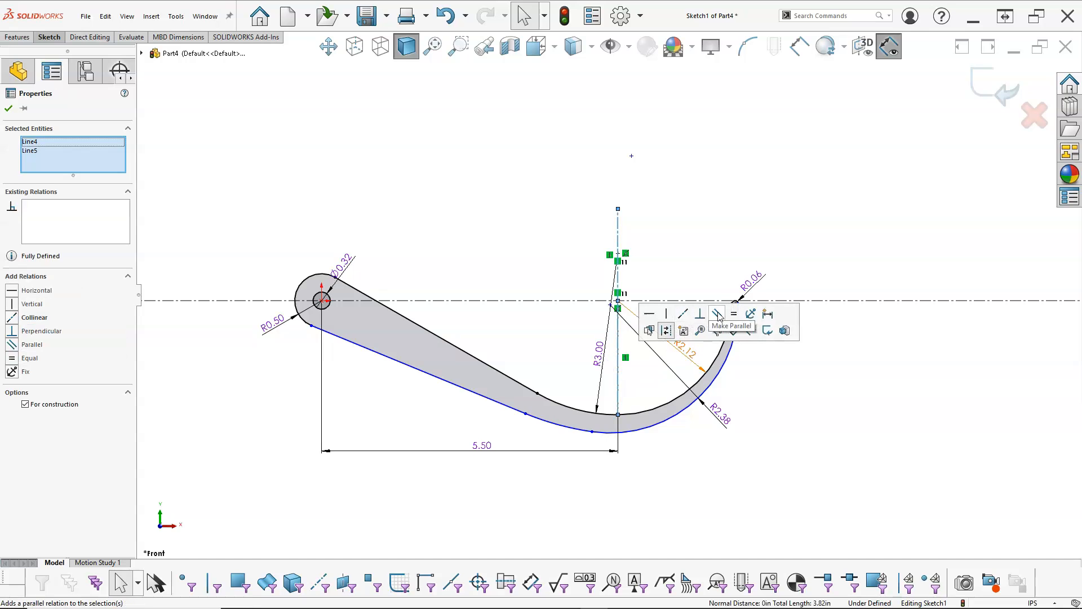
{"action": "left_click", "coordinate": [683, 315]}
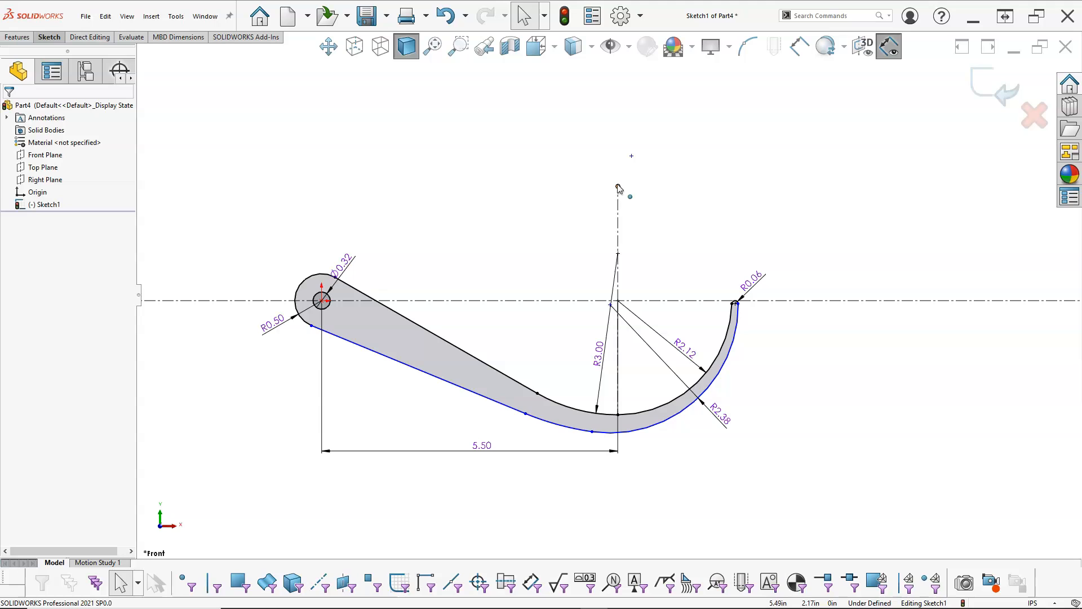
- Identify the lower connecting arc's center point and move it to about (6.01, 2.19) in
{"action": "left_click", "coordinate": [632, 155]}
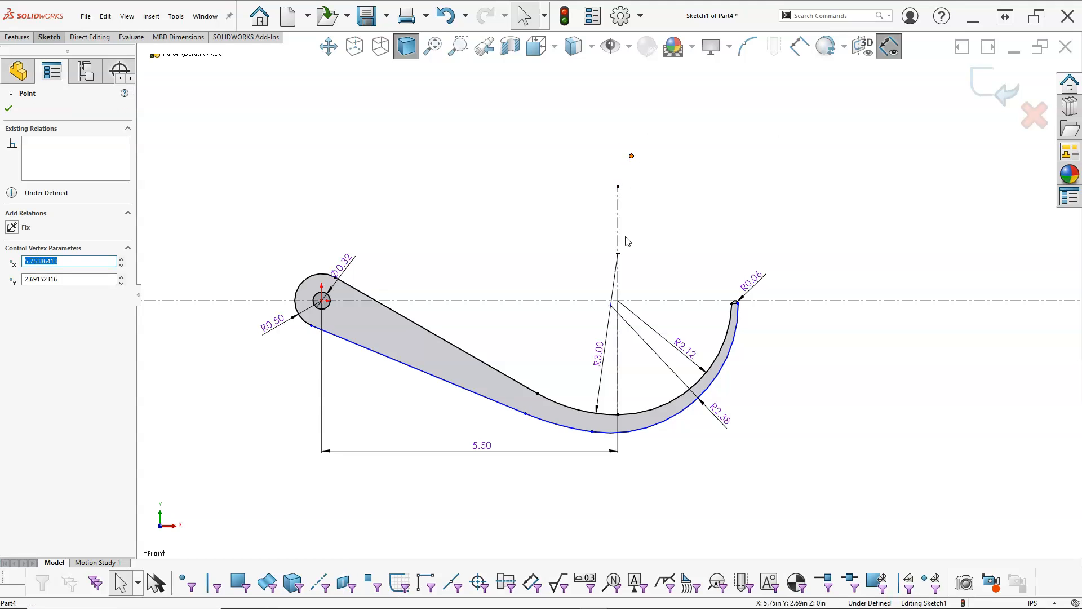
{"action": "left_click", "coordinate": [560, 428]}
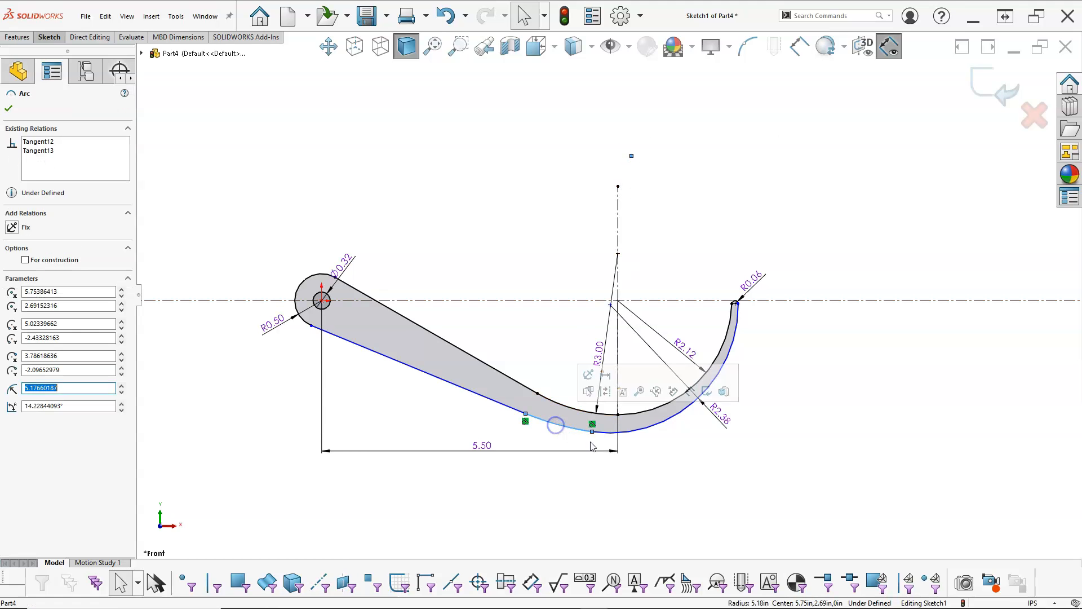
{"action": "left_click_drag", "start_coordinate": [633, 159], "coordinate": [627, 181]}
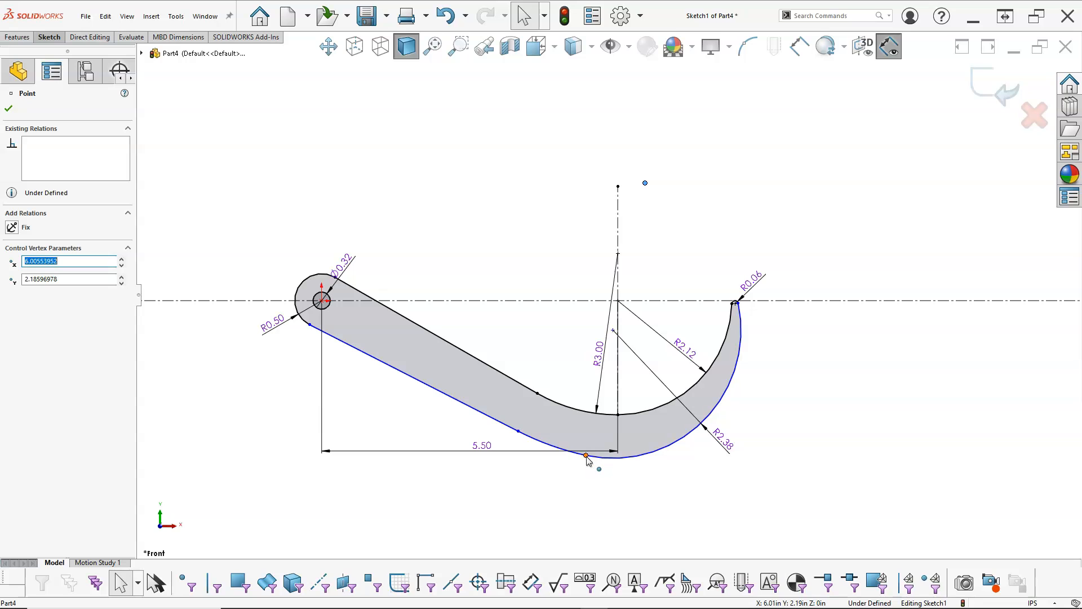
- Move the junction of the lower connecting arc and the 2.38 in arc slightly upward, and undo the move
{"action": "mouse_move", "coordinate": [577, 455]}
{"action": "left_mouse_down"}
{"action": "mouse_move", "coordinate": [561, 442]}
{"action": "mouse_move", "coordinate": [584, 449]}
{"action": "left_mouse_up"}
{"action": "left_click", "coordinate": [581, 483]}
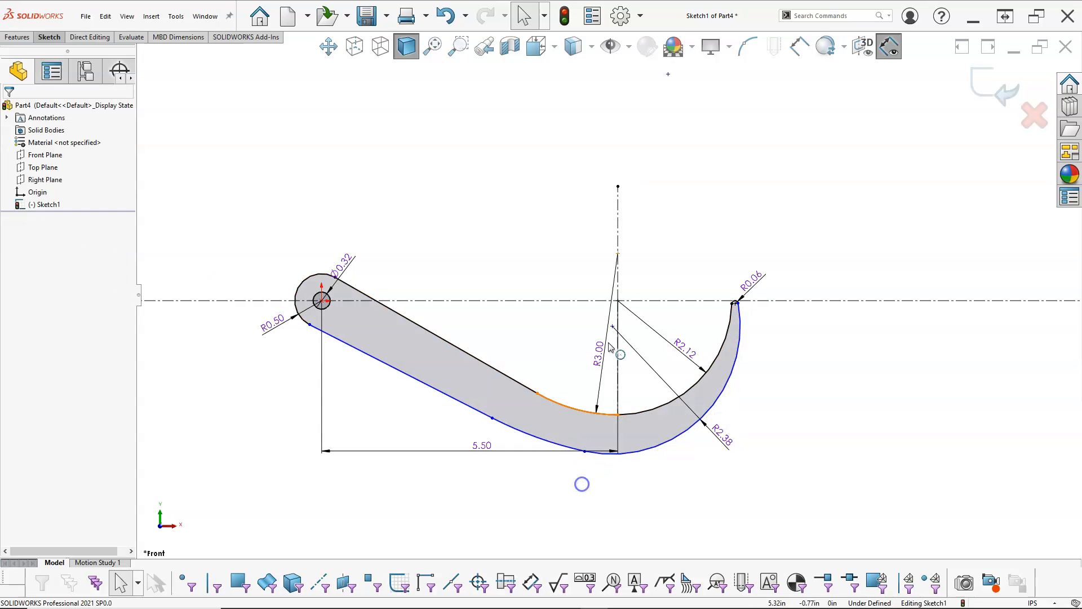
{"action": "key", "text": "ctrl+z"}
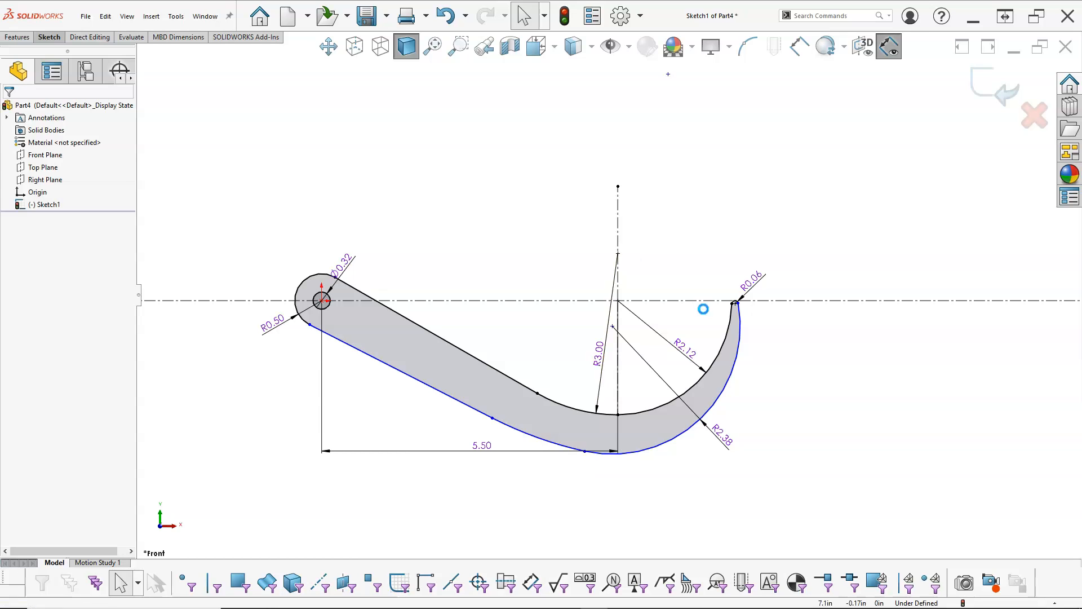
- Make the lower connecting arc's center coincident with the upper endpoint of the vertical centerline
{"action": "left_click", "coordinate": [655, 196]}
{"action": "left_click", "coordinate": [645, 183]}
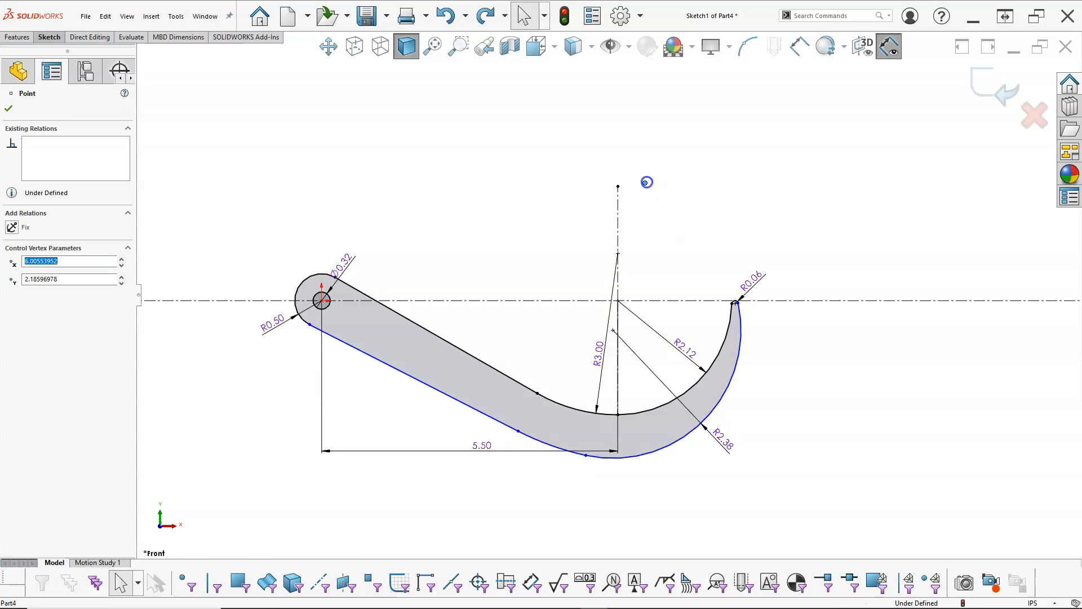
{"action": "left_click", "coordinate": [620, 188], "text": "ctrl"}
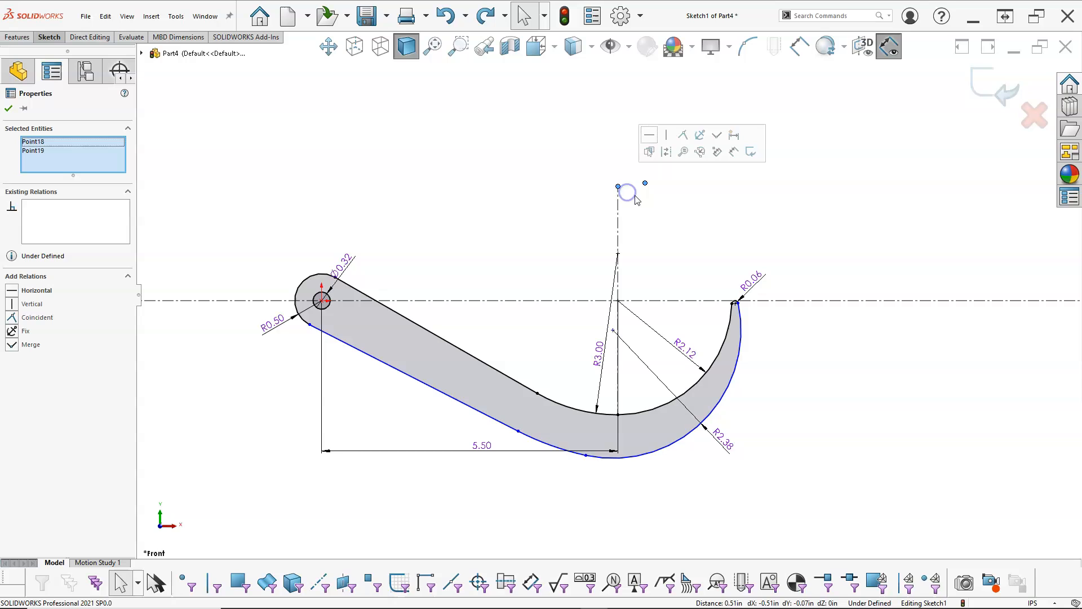
{"action": "left_click", "coordinate": [682, 136]}
{"action": "left_click", "coordinate": [675, 248]}
- Examine the lower connecting arc's center and radius parameters and the shape of the leg's outer edge
{"action": "scroll", "coordinate": [683, 440], "scroll_direction": "down", "scroll_amount": 3}
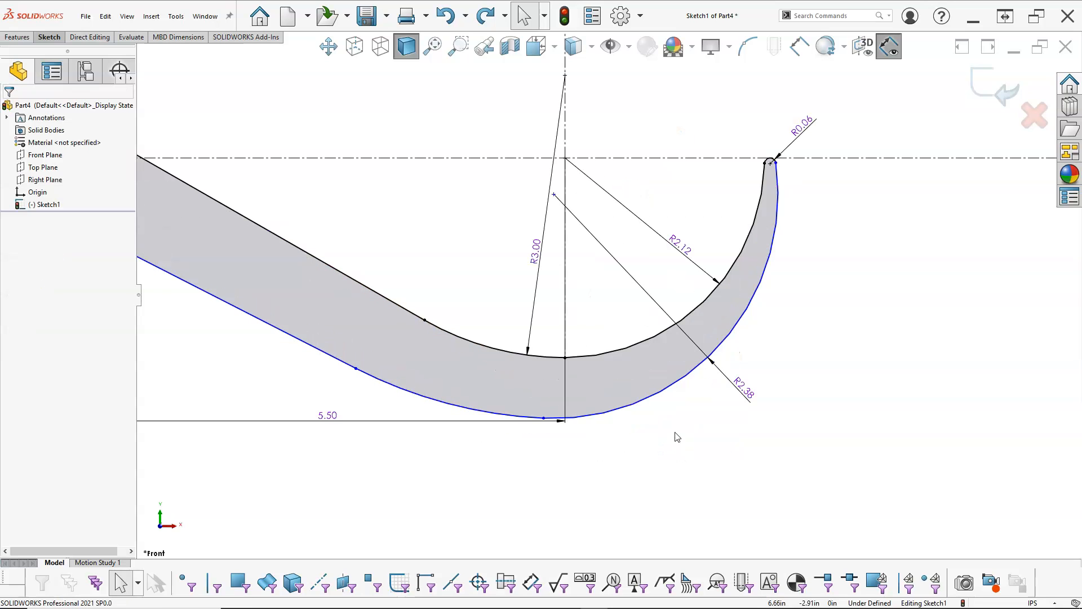
{"action": "scroll", "coordinate": [678, 436], "scroll_direction": "up", "scroll_amount": 2}
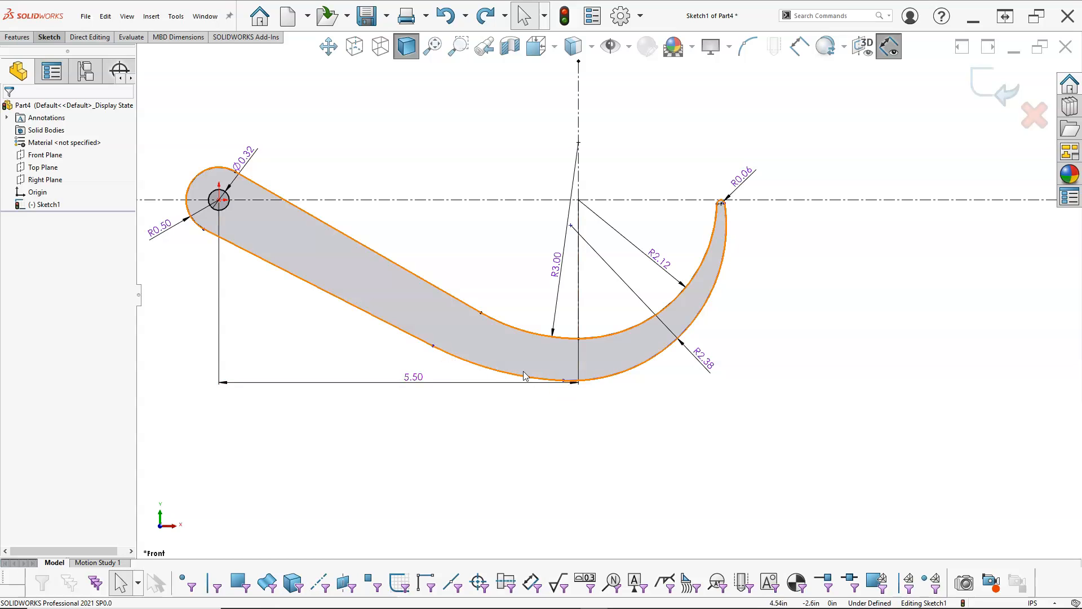
{"action": "left_click", "coordinate": [498, 374]}
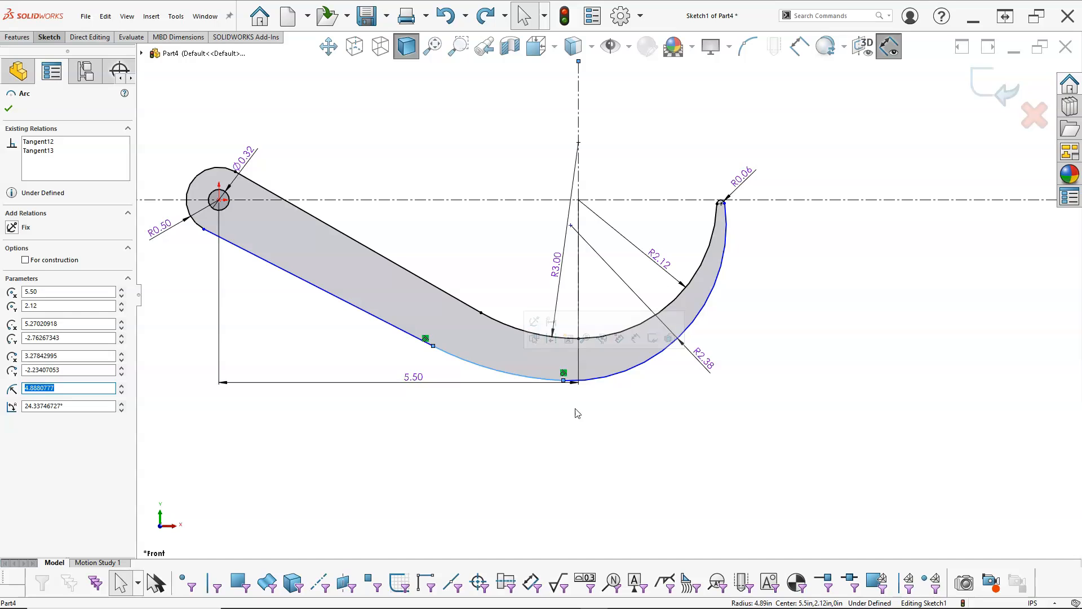
{"action": "left_click", "coordinate": [593, 412]}
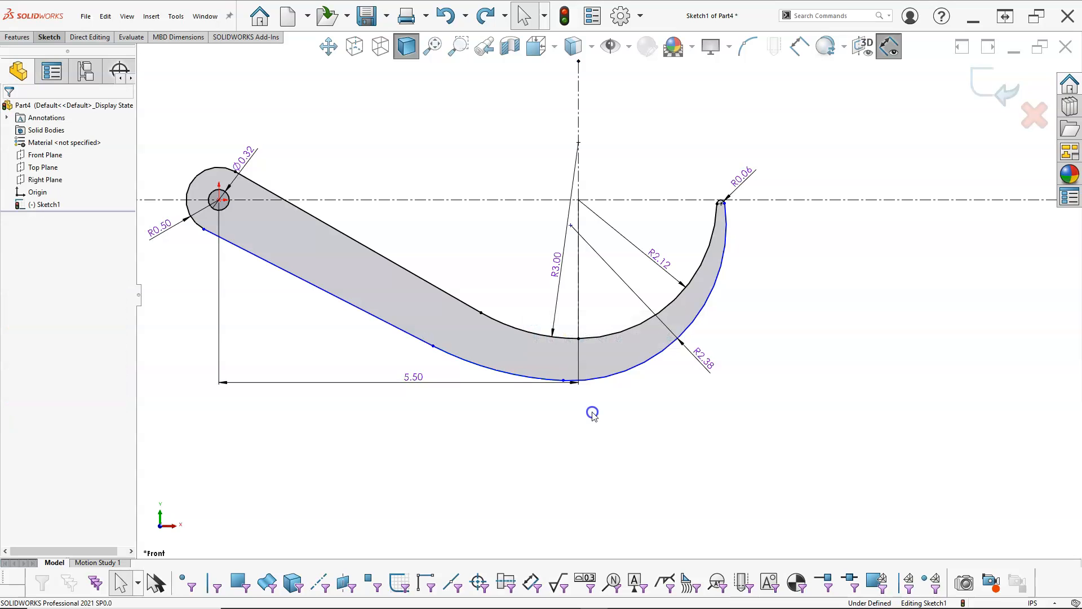
{"action": "scroll", "coordinate": [531, 324], "scroll_direction": "up", "scroll_amount": 3}
{"action": "scroll", "coordinate": [529, 322], "scroll_direction": "down", "scroll_amount": 1}
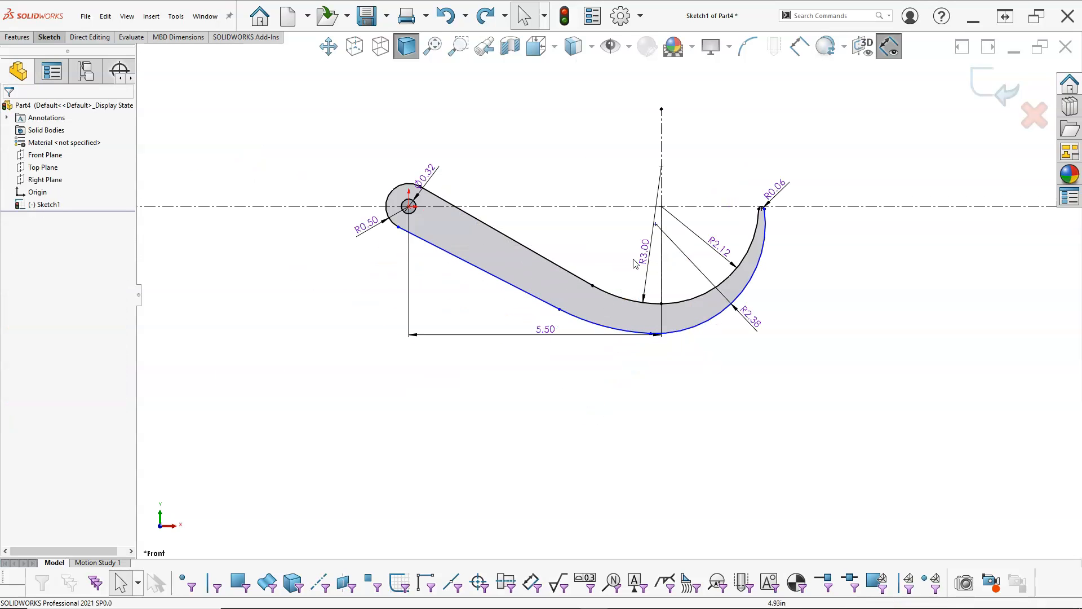
{"action": "scroll", "coordinate": [644, 214], "scroll_direction": "down", "scroll_amount": 3}
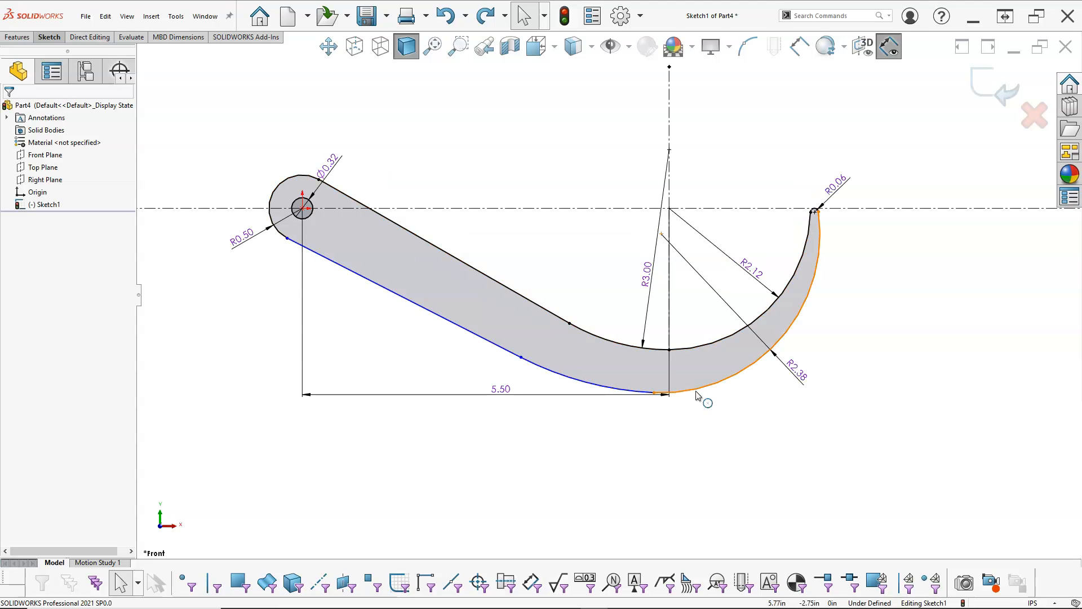
- Move the junction of the lower connecting arc and the 2.38 in arc to about (5.21, -2.43) in and inspect the 2.38 in arc near the tip
{"action": "left_click_drag", "start_coordinate": [654, 395], "coordinate": [633, 371]}
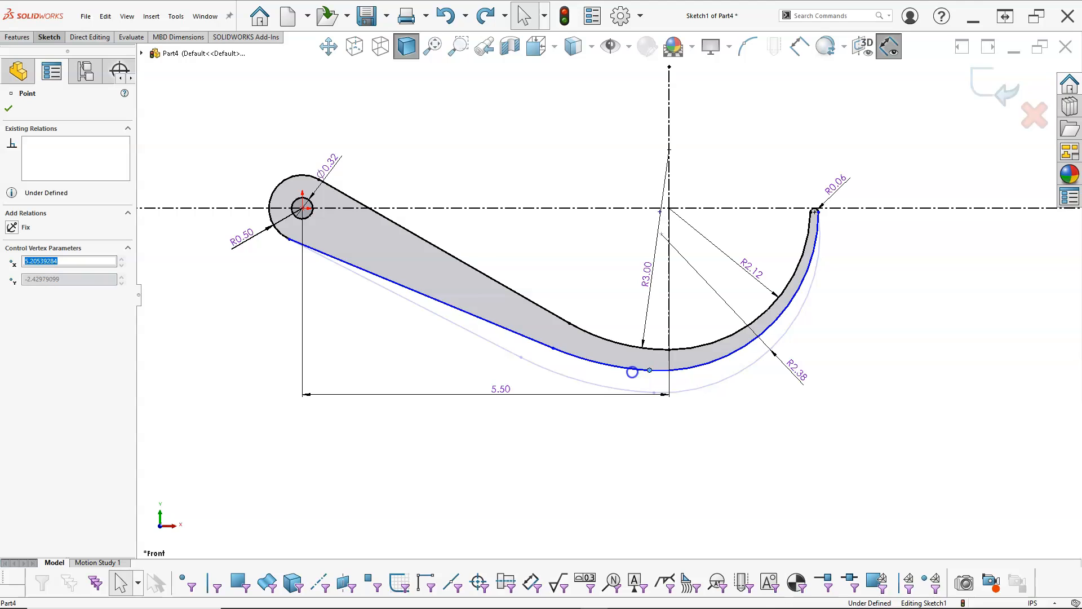
{"action": "mouse_move", "coordinate": [794, 348]}
{"action": "left_mouse_down"}
{"action": "mouse_move", "coordinate": [797, 321]}
{"action": "mouse_move", "coordinate": [834, 350]}
{"action": "left_mouse_up"}
{"action": "scroll", "coordinate": [812, 186], "scroll_direction": "down", "scroll_amount": 5}
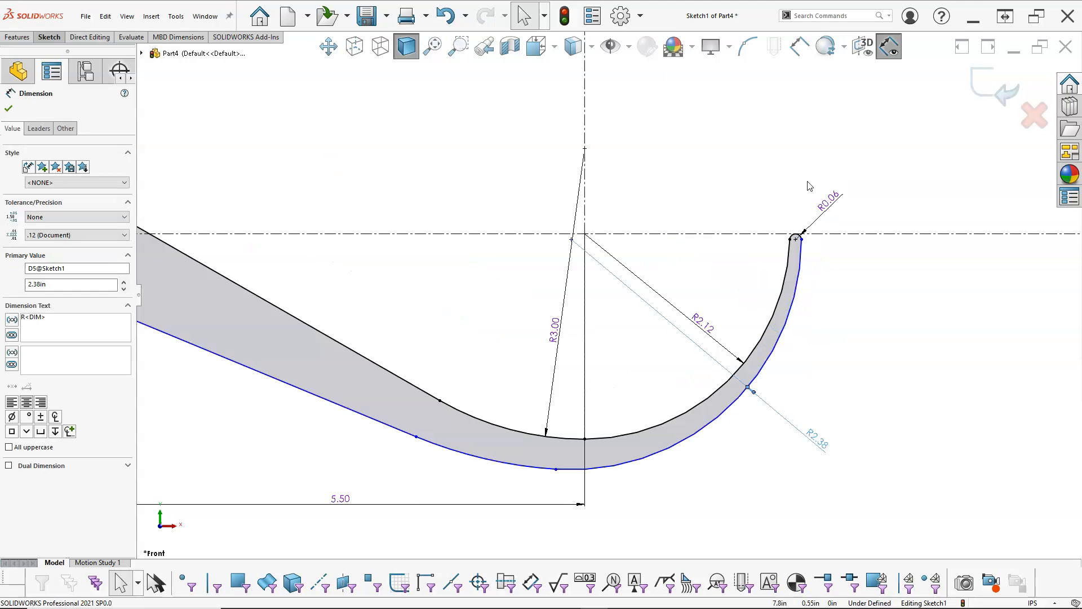
{"action": "left_click", "coordinate": [759, 310]}
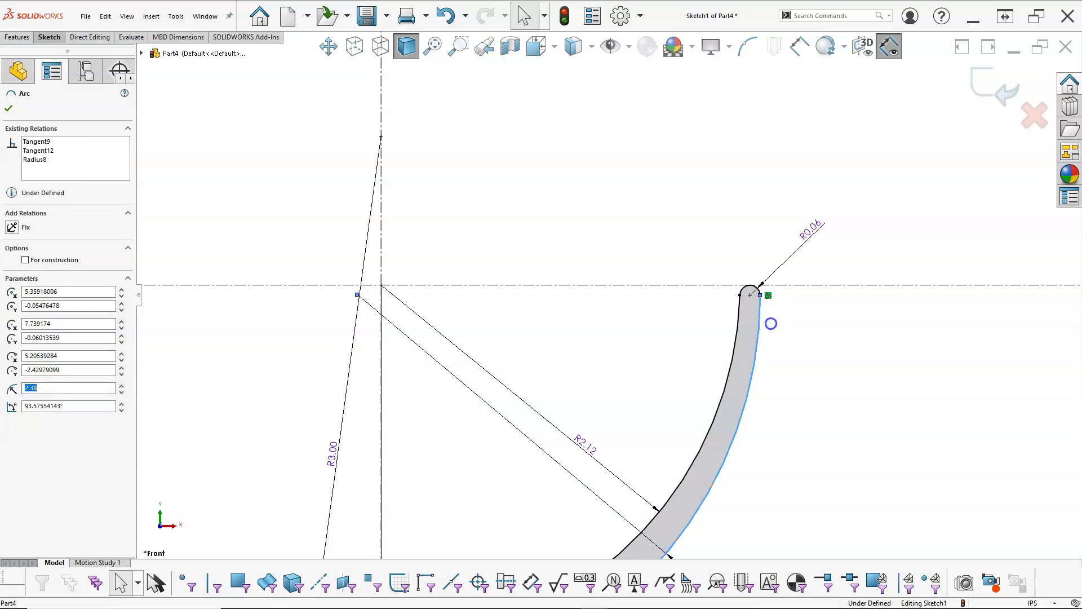
{"action": "left_click", "coordinate": [790, 360]}
{"action": "key", "text": "f"}
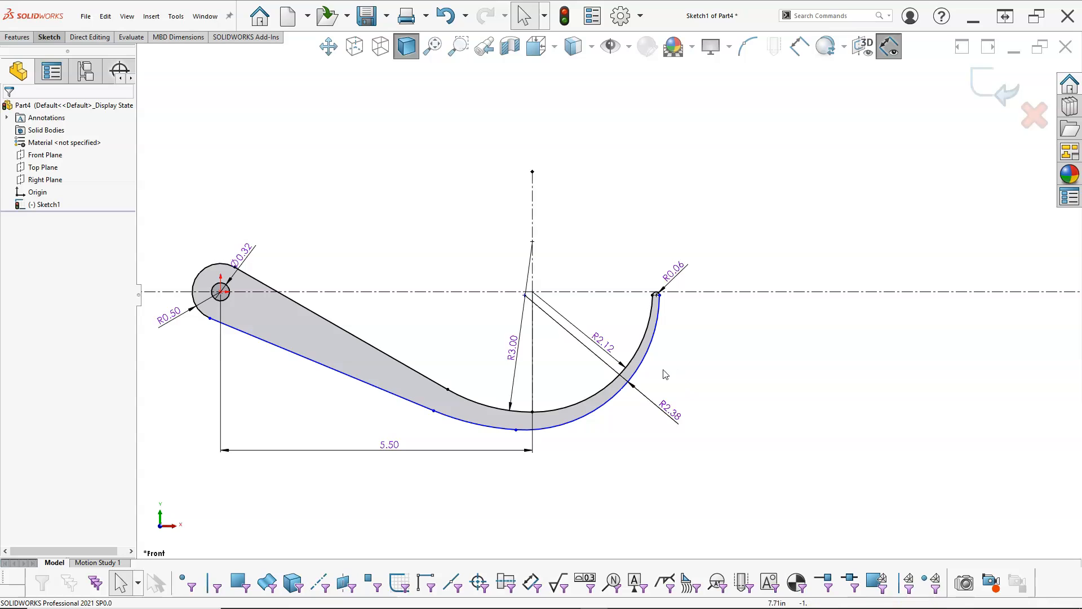
- Shift the junction of the two lower outer arcs slightly to about (5.20, -2.38) in
{"action": "scroll", "coordinate": [634, 381], "scroll_direction": "up", "scroll_amount": 1}
{"action": "scroll", "coordinate": [493, 352], "scroll_direction": "down", "scroll_amount": 1}
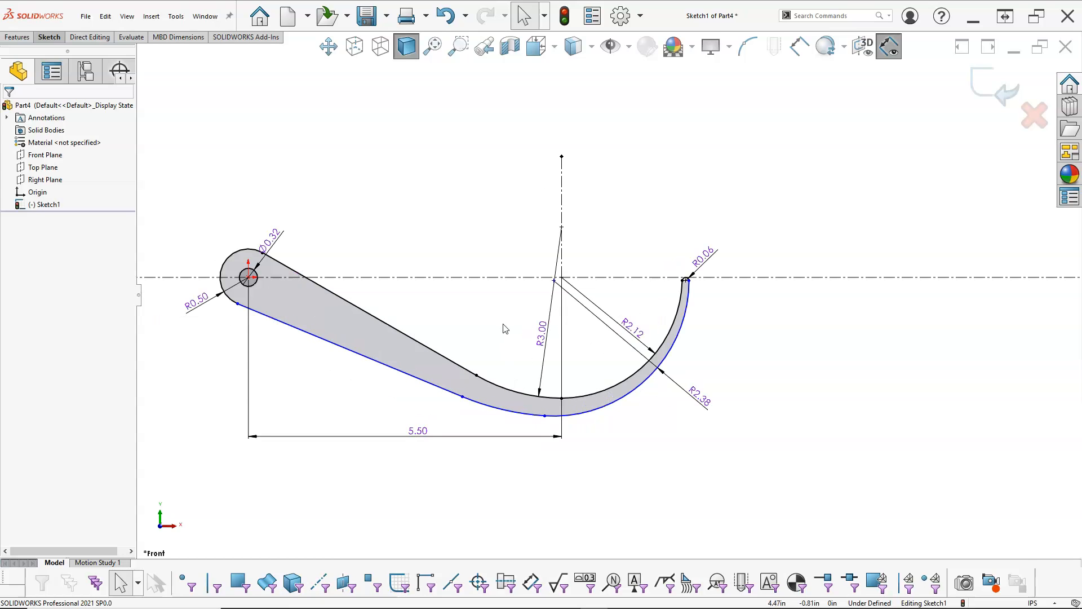
{"action": "scroll", "coordinate": [496, 457], "scroll_direction": "down", "scroll_amount": 1}
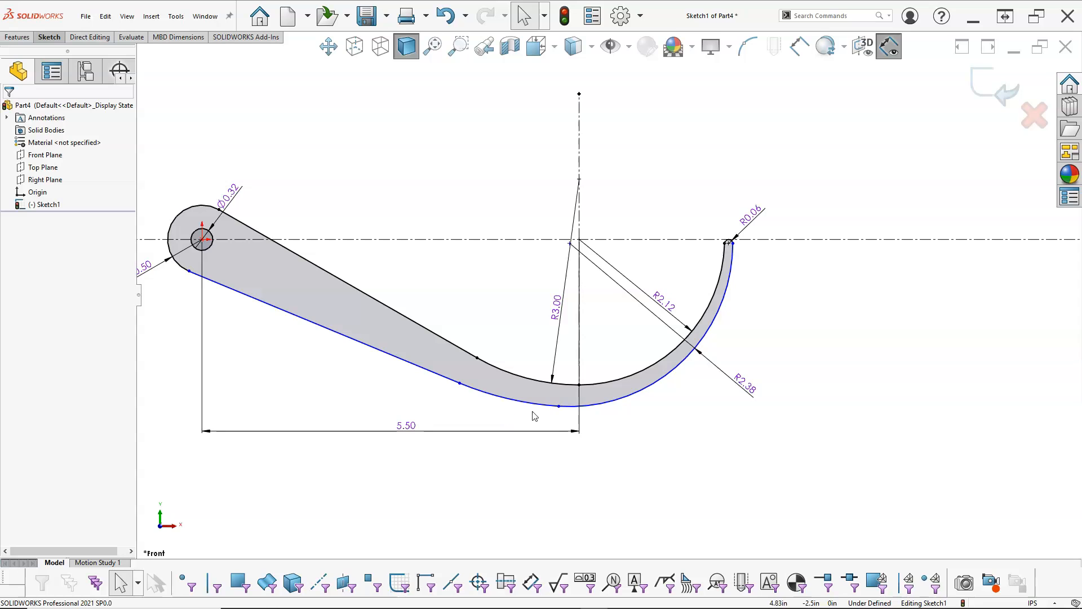
{"action": "left_click_drag", "start_coordinate": [559, 406], "coordinate": [598, 405]}
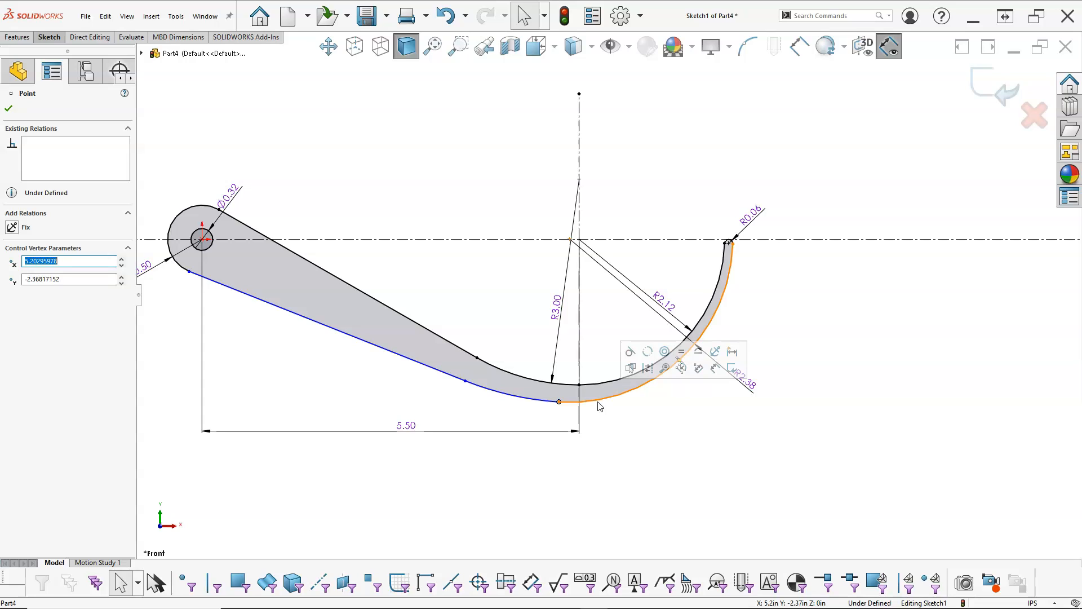
{"action": "left_click_drag", "start_coordinate": [559, 416], "coordinate": [558, 405]}
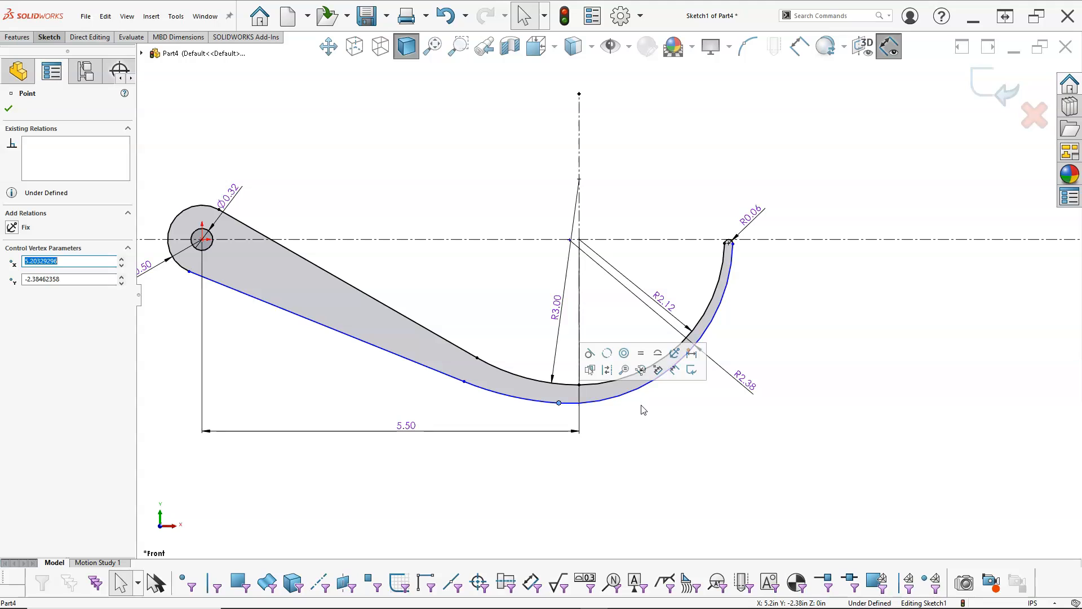
{"action": "scroll", "coordinate": [579, 239], "scroll_direction": "down", "scroll_amount": 3}
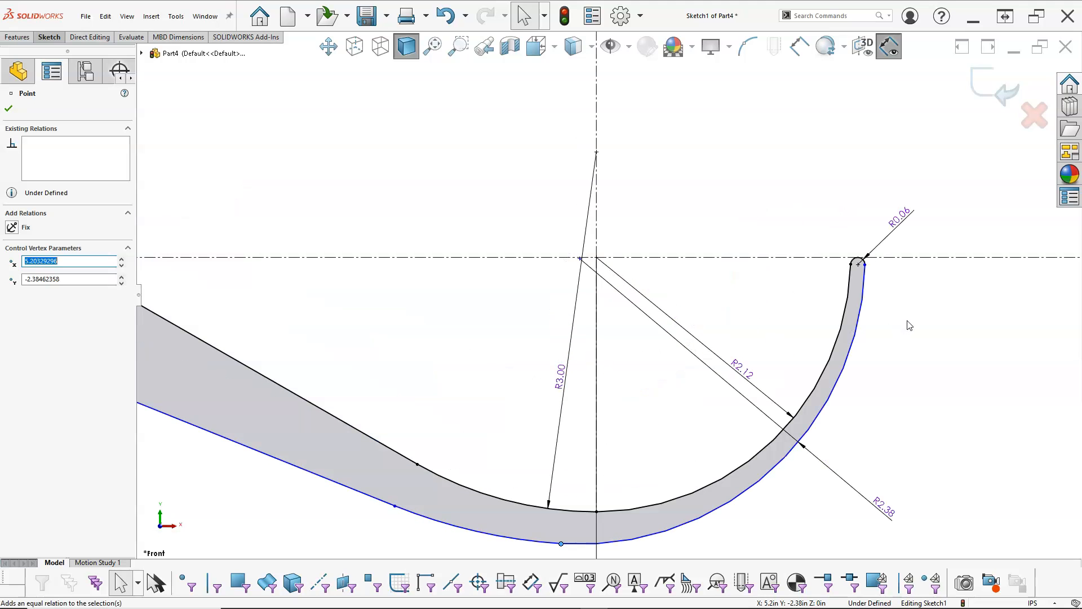
- Move the 2.38 in arc's center below the horizontal centerline and dimension it 0.12 in from that centerline
{"action": "left_click", "coordinate": [882, 507]}
{"action": "left_click_drag", "start_coordinate": [580, 259], "coordinate": [580, 287]}
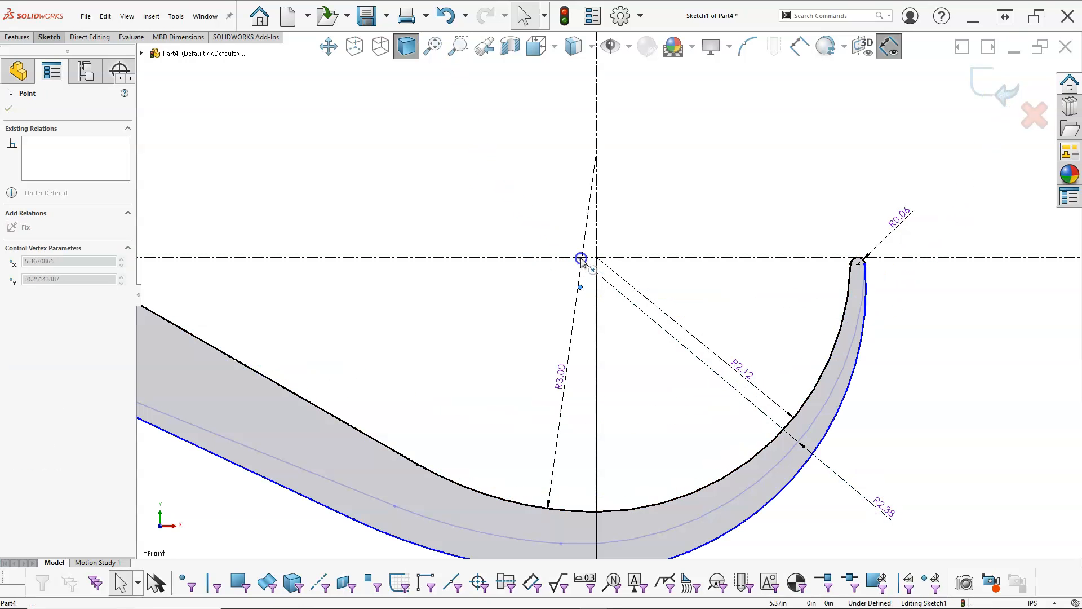
{"action": "right_click", "coordinate": [537, 300]}
{"action": "left_click", "coordinate": [629, 279]}
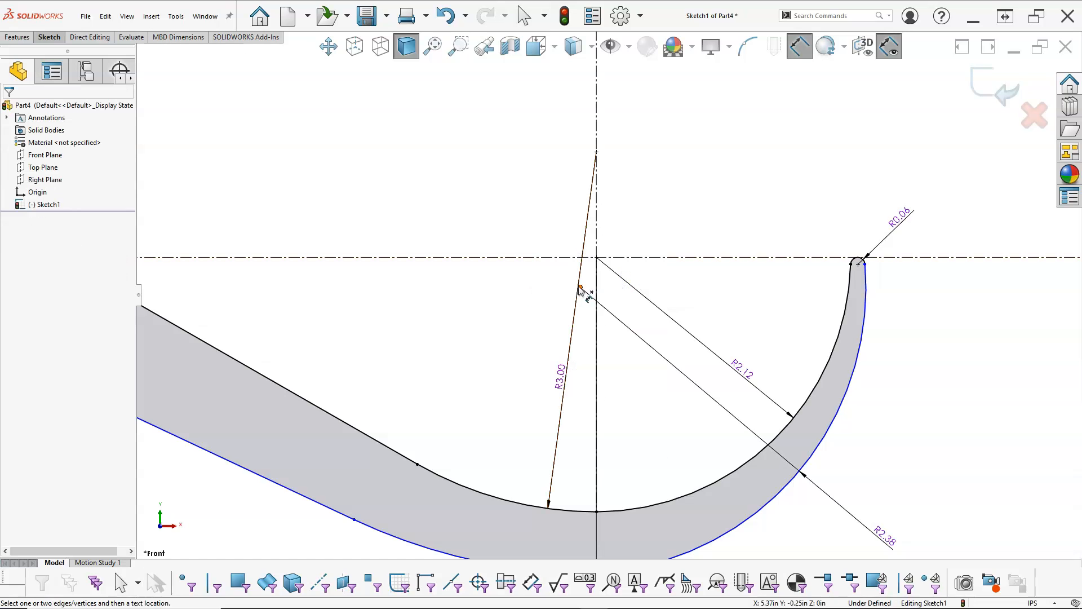
{"action": "left_click", "coordinate": [580, 287]}
{"action": "left_click", "coordinate": [558, 257]}
{"action": "left_click", "coordinate": [544, 278]}
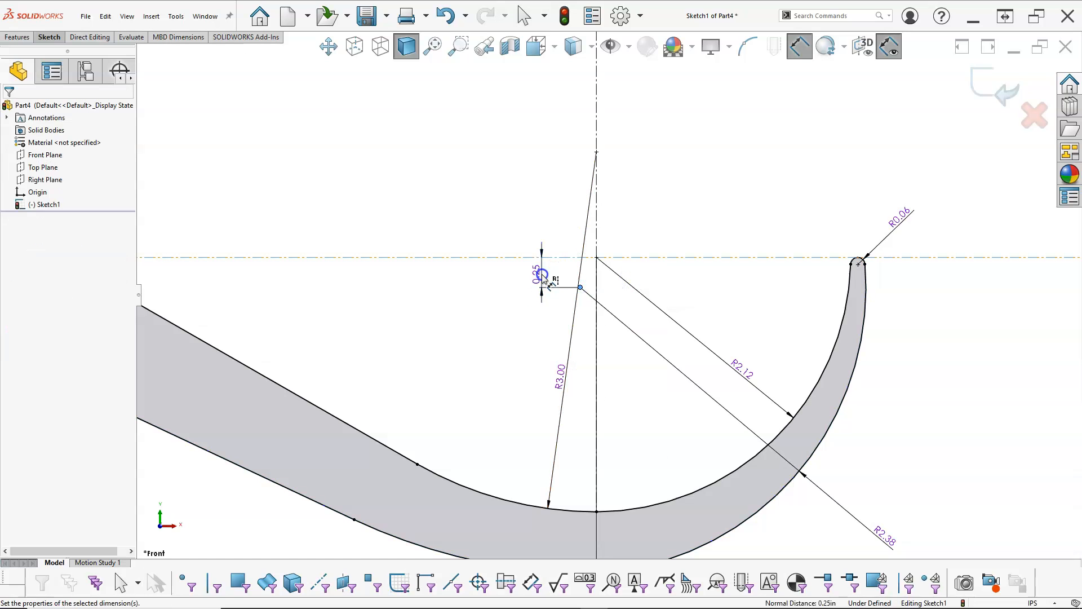
{"action": "type", "text": ".12"}
{"action": "key", "text": "Return"}
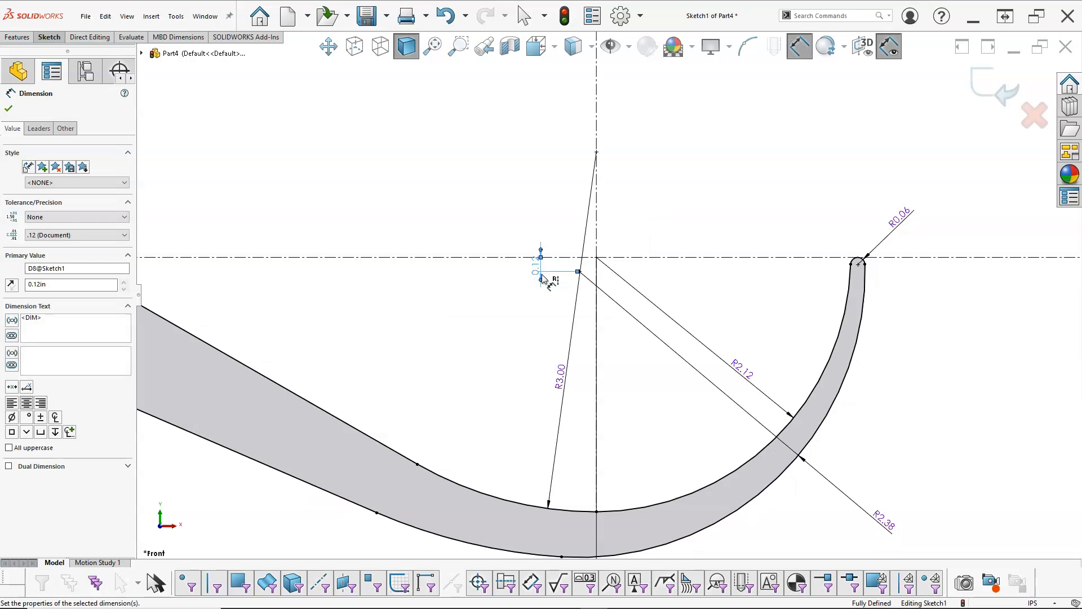
- Place the 0.12 in dimension's text below its extension lines and end dimensioning
{"action": "scroll", "coordinate": [536, 331], "scroll_direction": "up", "scroll_amount": 5}
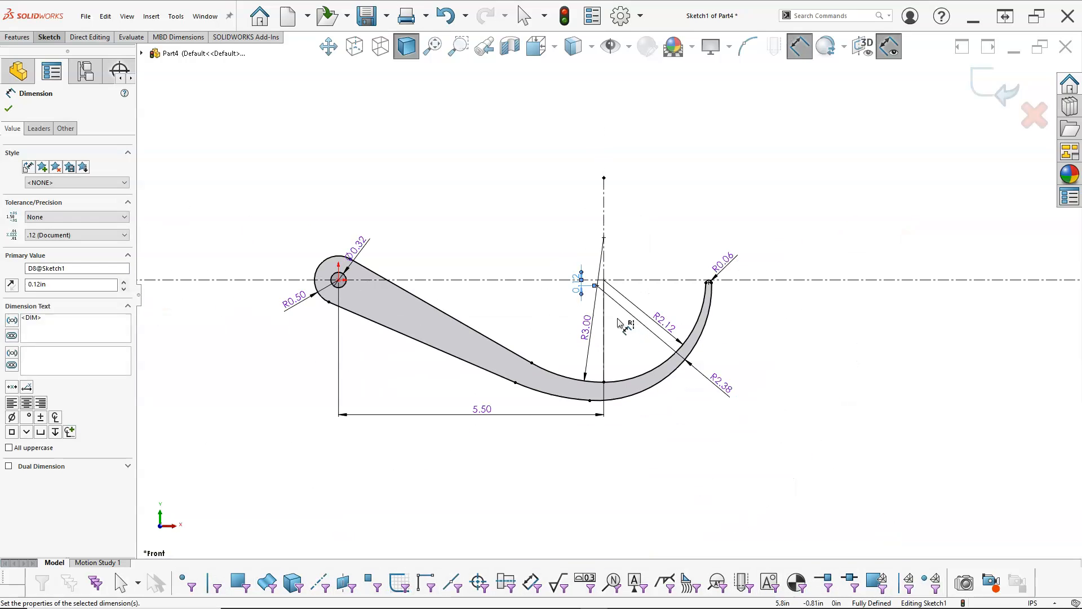
{"action": "scroll", "coordinate": [621, 324], "scroll_direction": "down", "scroll_amount": 2}
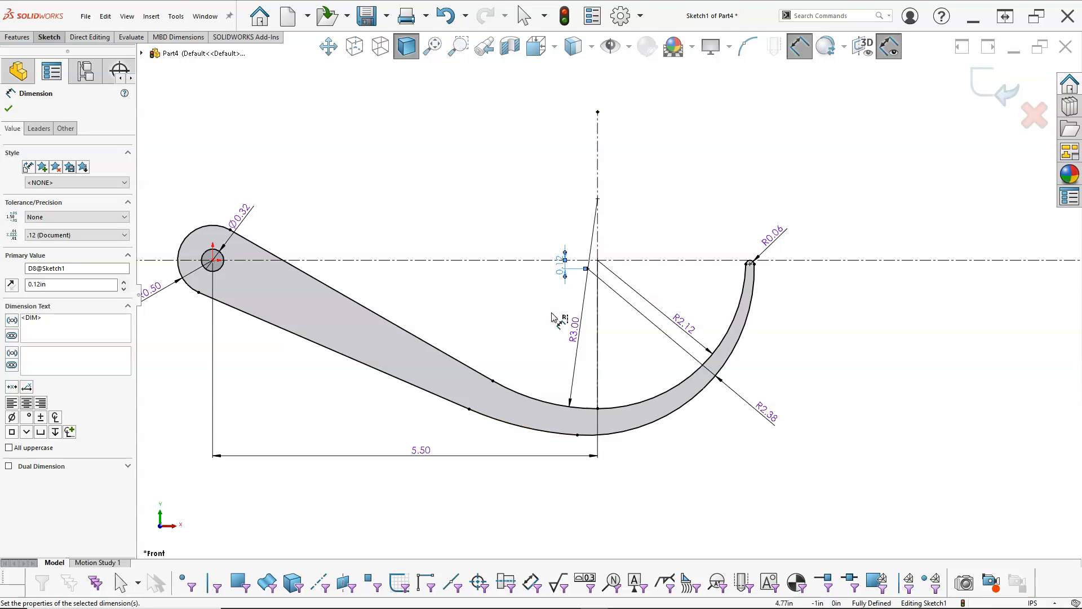
{"action": "left_click_drag", "start_coordinate": [557, 273], "coordinate": [559, 301]}
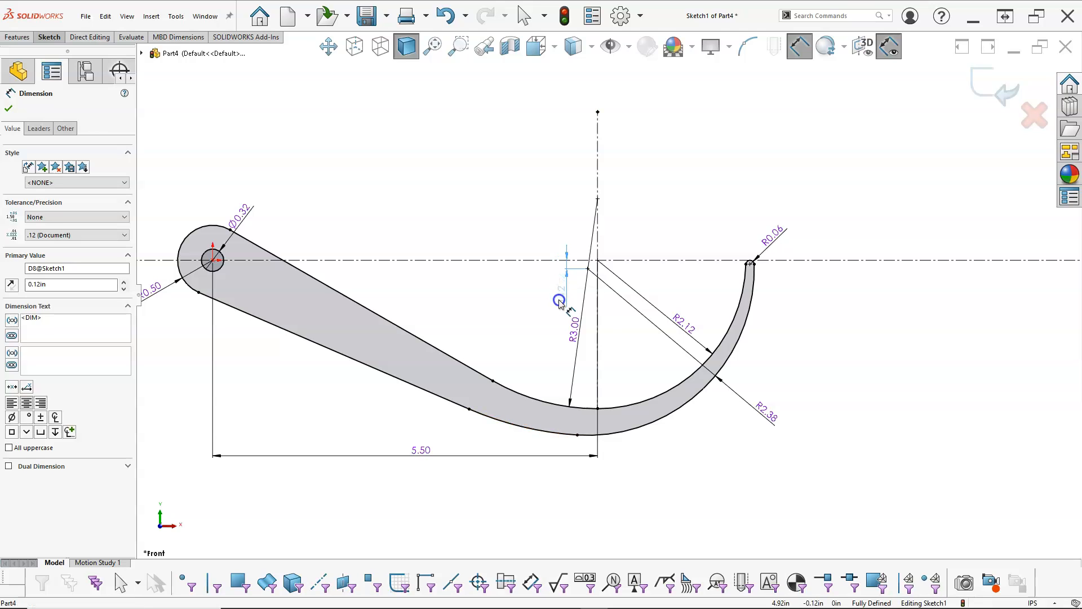
{"action": "right_click", "coordinate": [490, 179]}
{"action": "left_click", "coordinate": [526, 206]}
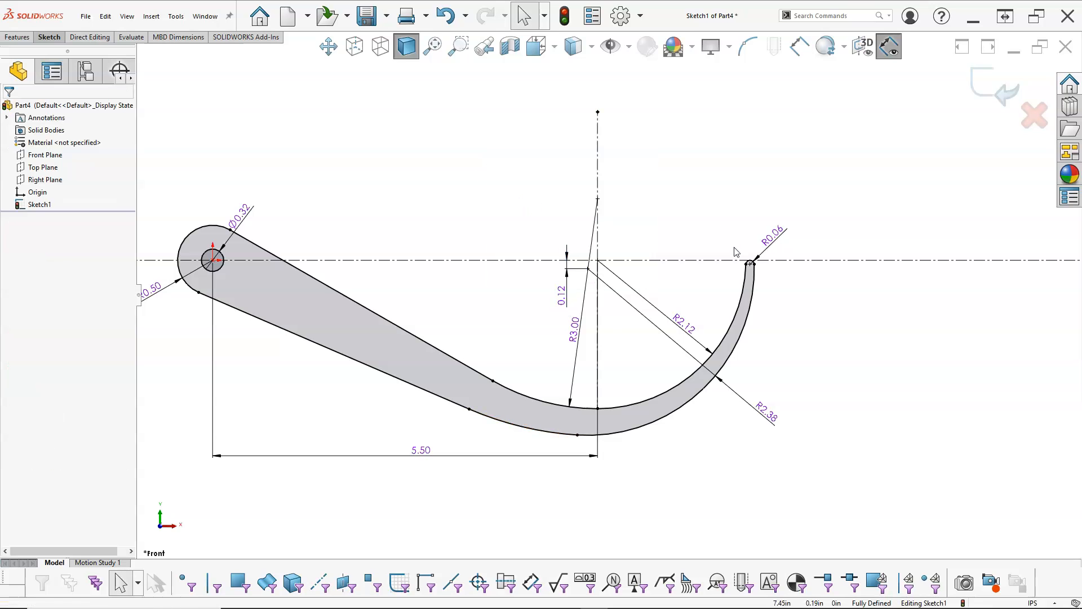
{"action": "scroll", "coordinate": [735, 250], "scroll_direction": "up", "scroll_amount": 4}
{"action": "scroll", "coordinate": [532, 274], "scroll_direction": "down", "scroll_amount": 3}
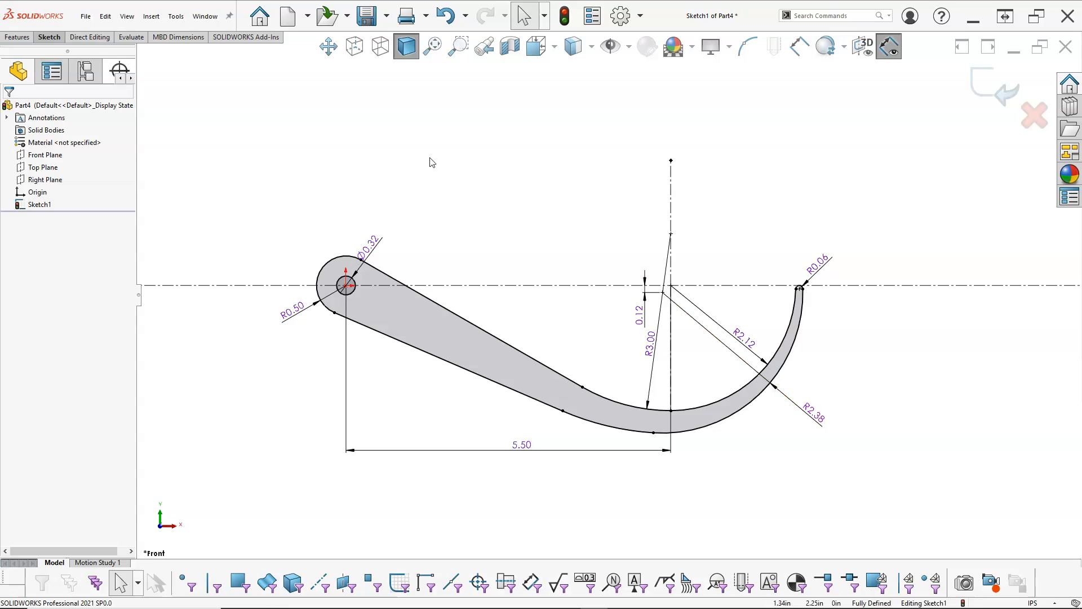
{"action": "right_click", "coordinate": [472, 188]}
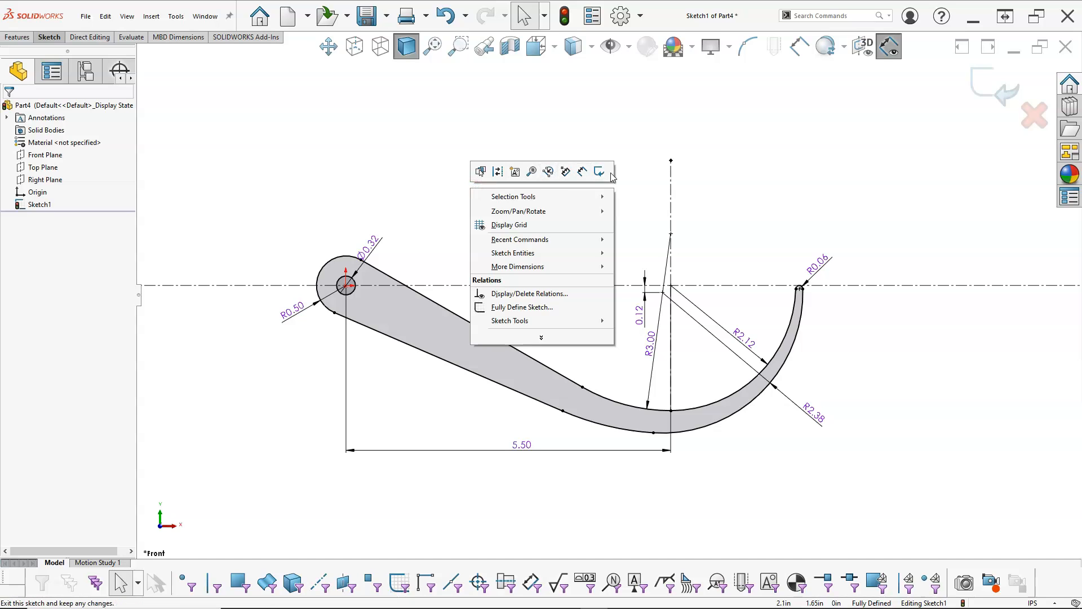
{"action": "left_click", "coordinate": [469, 119]}
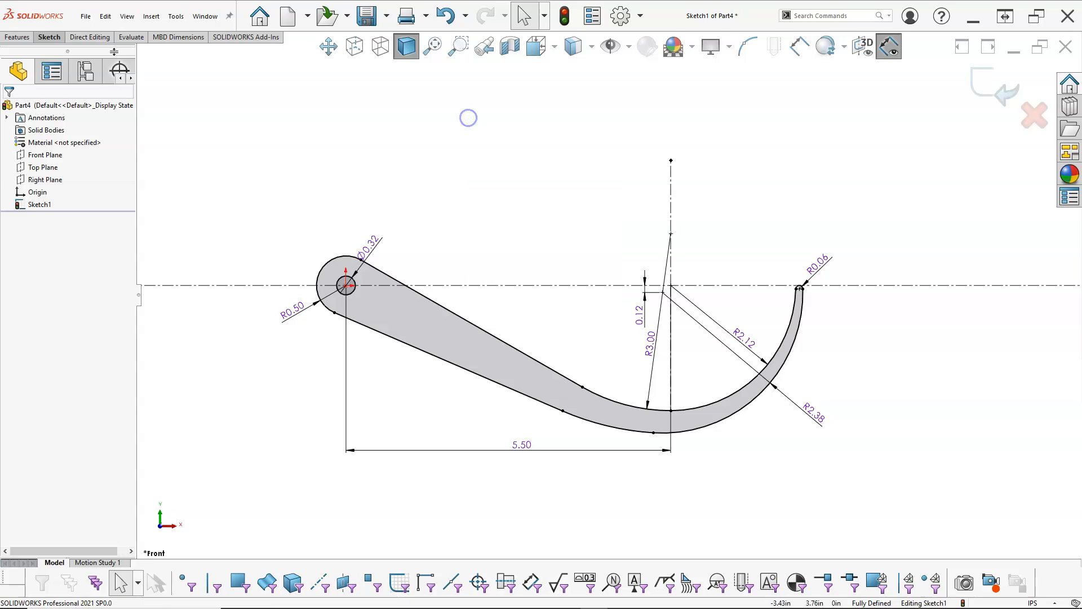
{"action": "left_click", "coordinate": [12, 32]}
{"action": "left_click", "coordinate": [228, 107]}
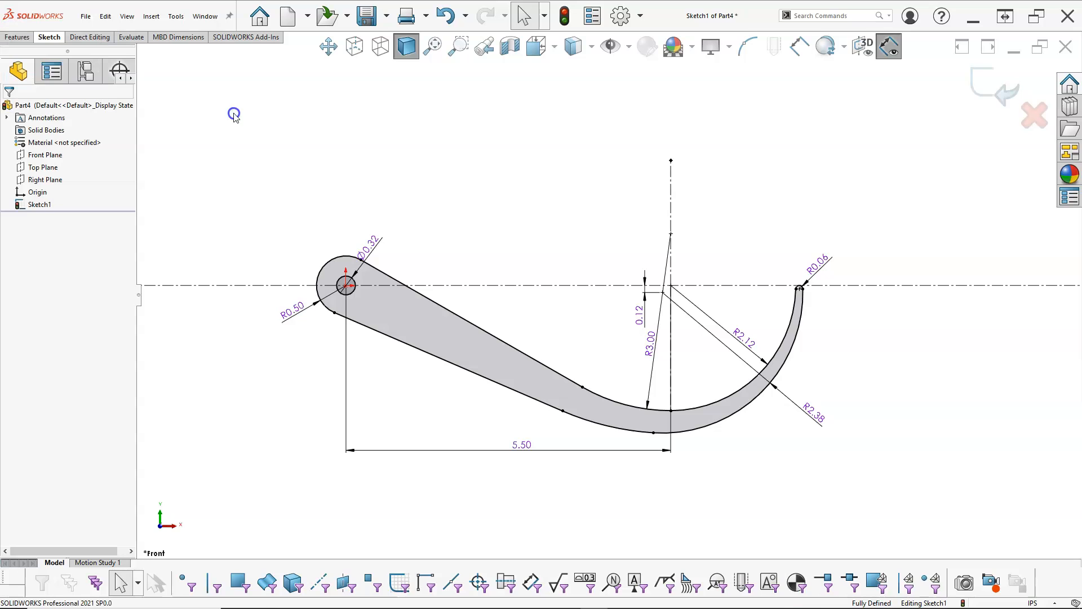
- Extrude the caliper leg profile as a blind boss 0.12 in deep
{"action": "left_click", "coordinate": [21, 40]}
{"action": "left_click", "coordinate": [20, 52]}
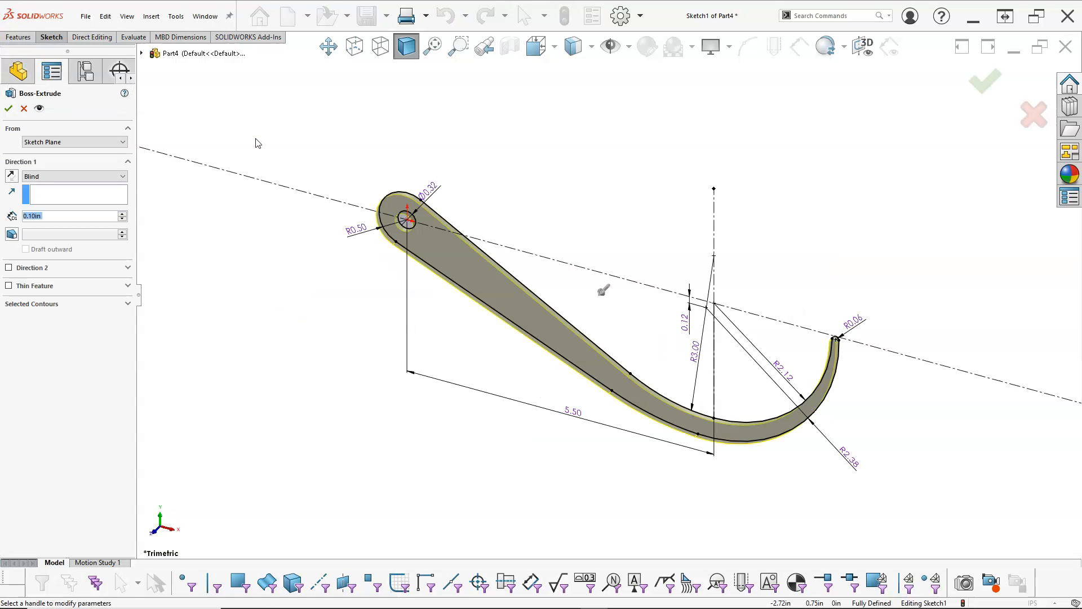
{"action": "type", "text": "0.12"}
{"action": "key", "text": "Return"}
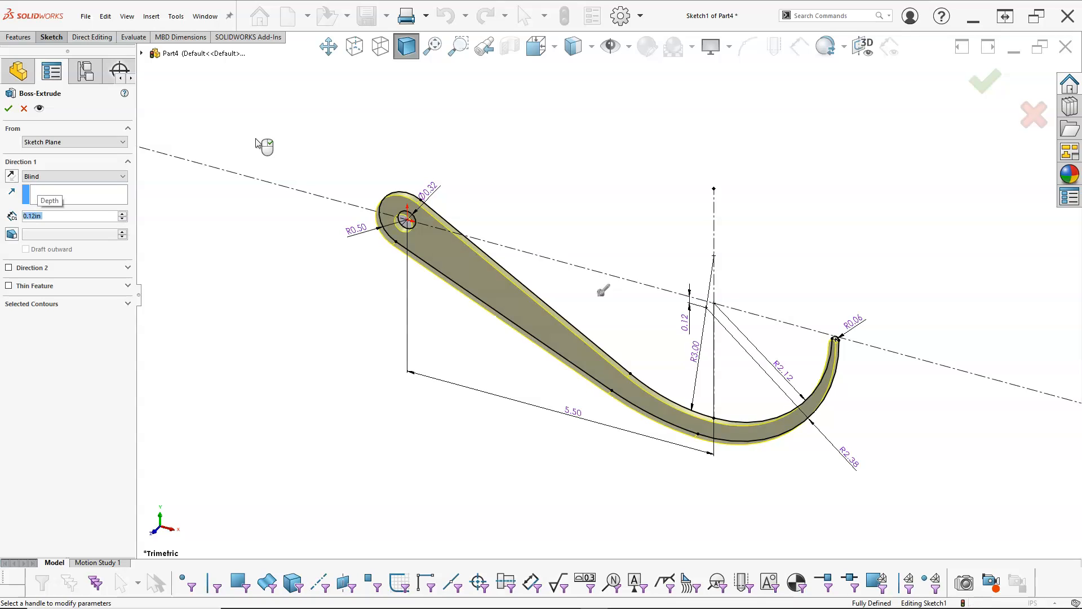
{"action": "left_click", "coordinate": [9, 108]}
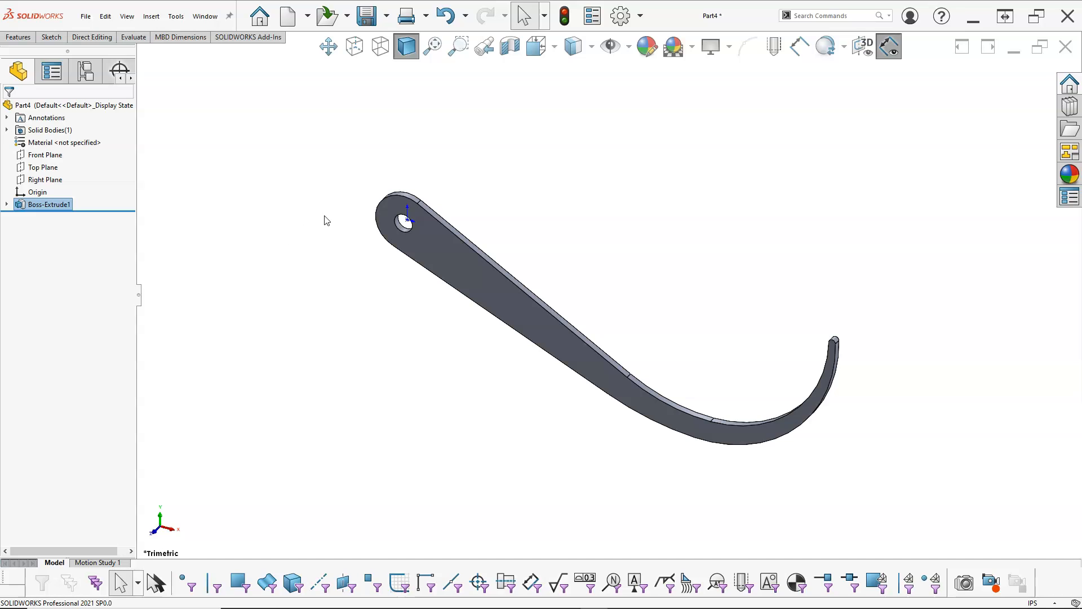
- Start a mirror of the extruded leg feature with the Front Plane as the mirror plane
{"action": "middle_click_drag", "start_coordinate": [514, 211], "coordinate": [485, 223]}
{"action": "scroll", "coordinate": [507, 195], "scroll_direction": "down", "scroll_amount": 2}
{"action": "middle_click_drag", "start_coordinate": [518, 187], "coordinate": [522, 196]}
{"action": "scroll", "coordinate": [527, 214], "scroll_direction": "up", "scroll_amount": 3}
{"action": "scroll", "coordinate": [512, 228], "scroll_direction": "down", "scroll_amount": 2}
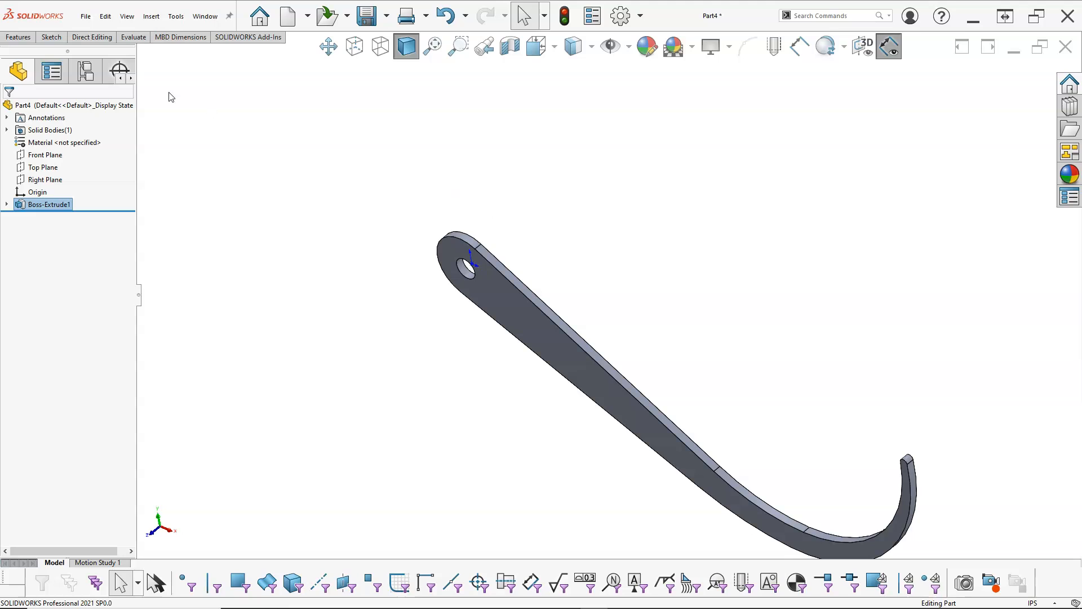
{"action": "left_click", "coordinate": [18, 36]}
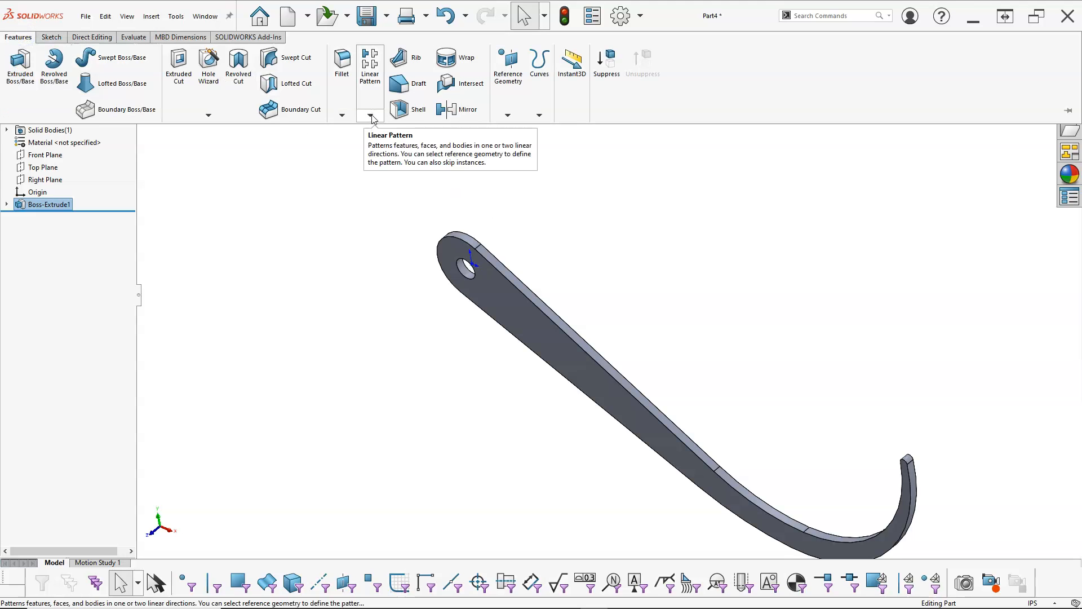
{"action": "left_click", "coordinate": [458, 110]}
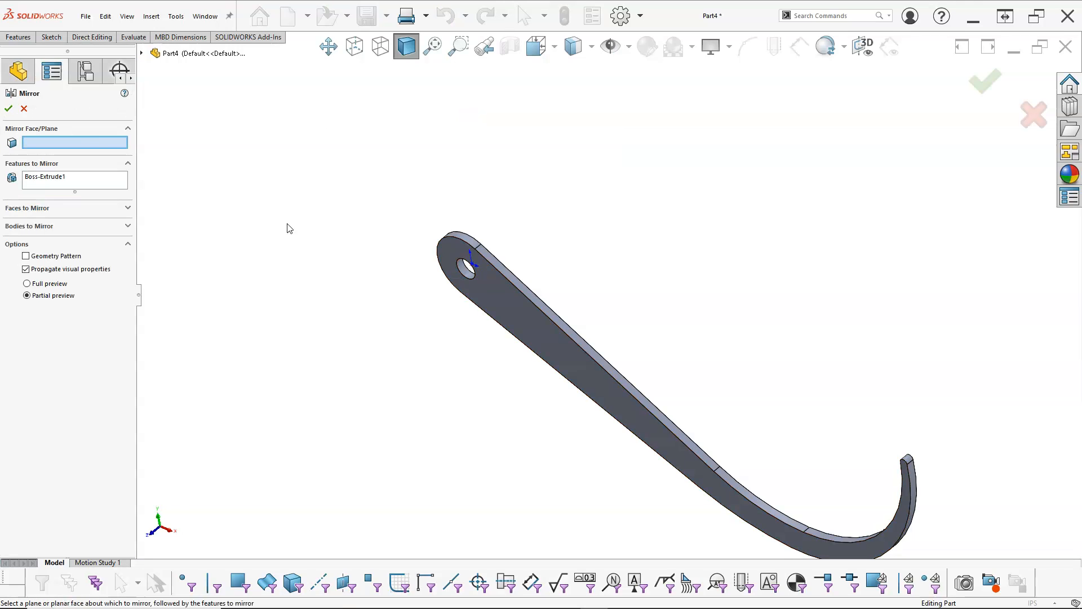
{"action": "left_click", "coordinate": [141, 53]}
{"action": "left_click", "coordinate": [183, 103]}
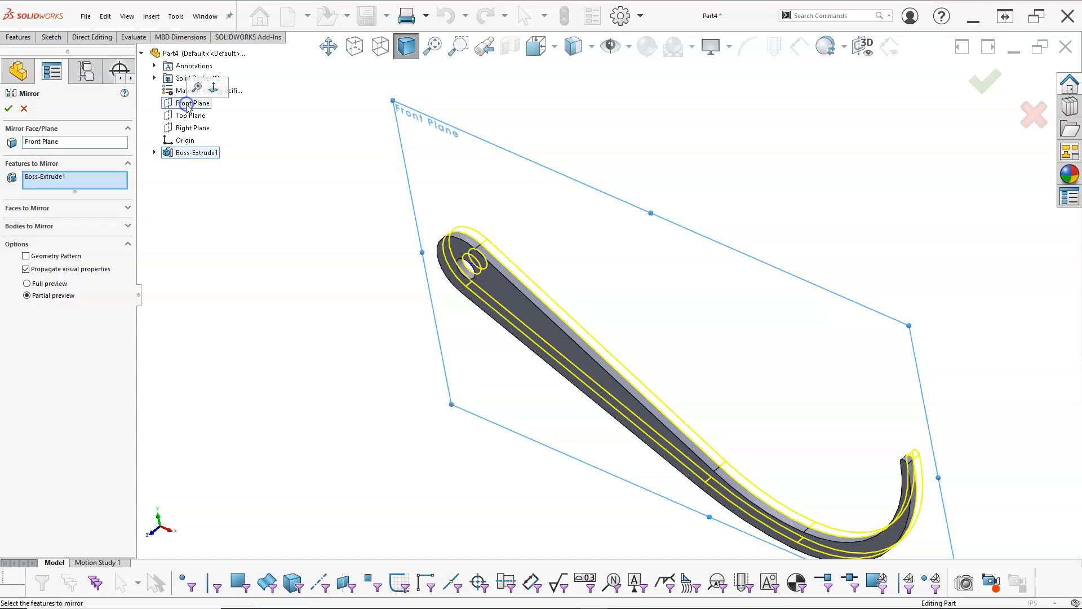
{"action": "middle_click_drag", "start_coordinate": [314, 205], "coordinate": [310, 217]}
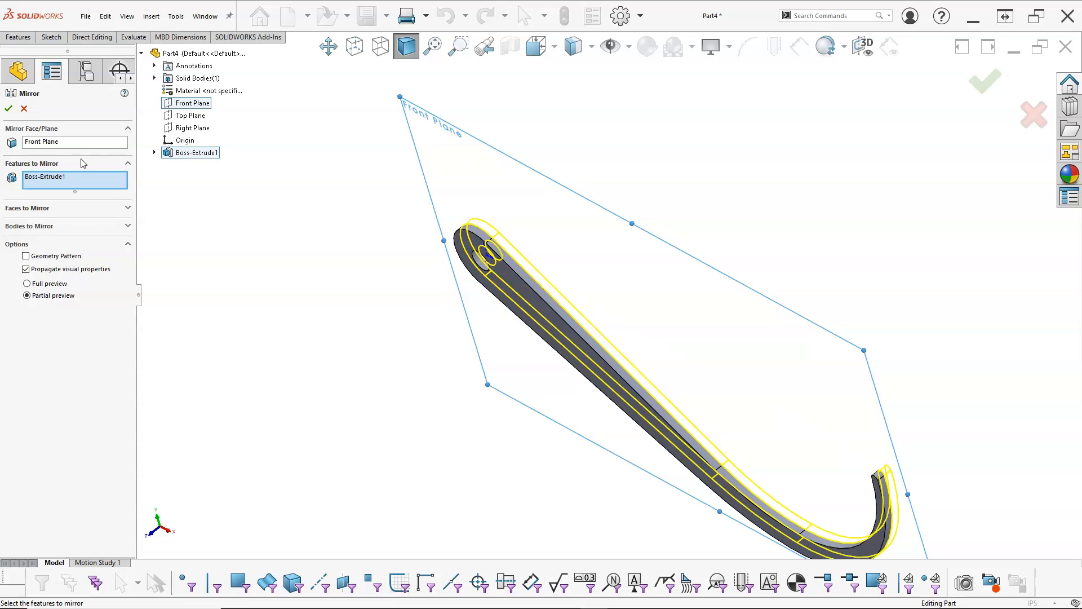
- Replace the mirror plane with the Top Plane and try to mirror the extruded leg feature
{"action": "left_click", "coordinate": [52, 141]}
{"action": "key", "text": "Delete"}
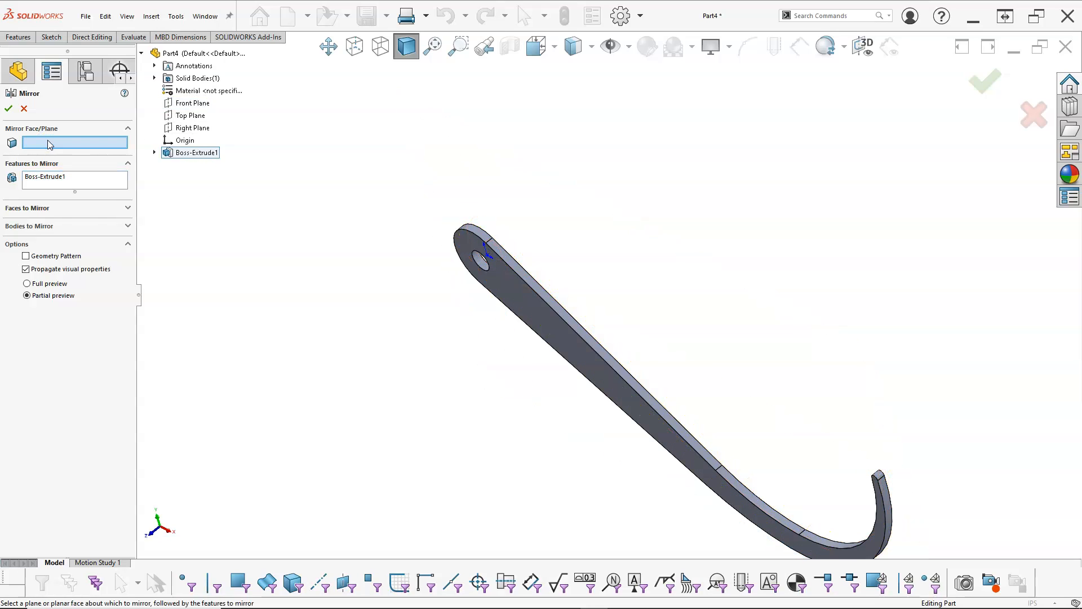
{"action": "left_click", "coordinate": [179, 116]}
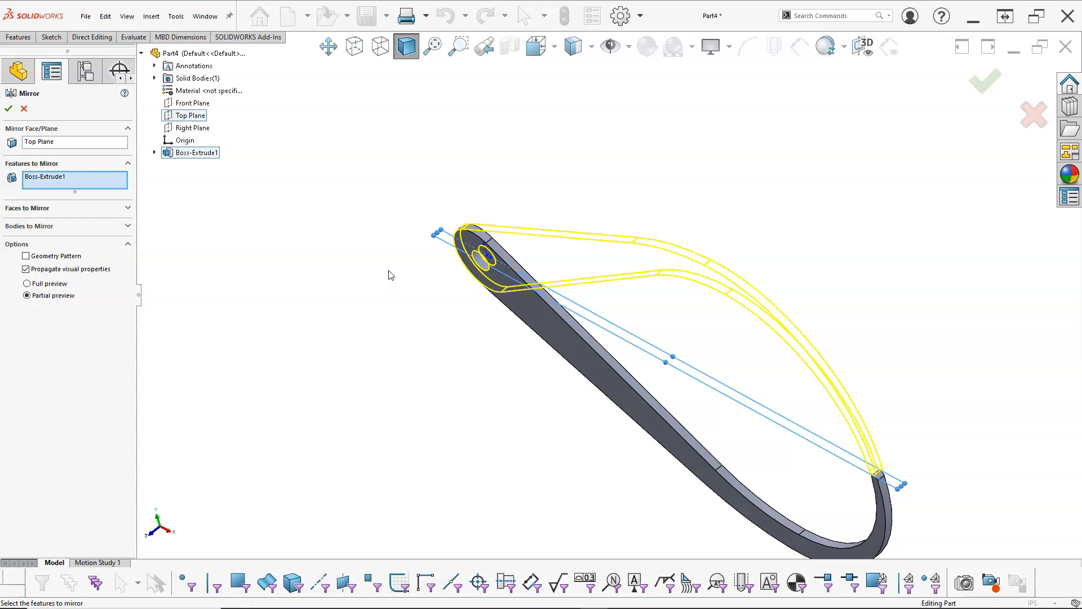
{"action": "left_click", "coordinate": [8, 109]}
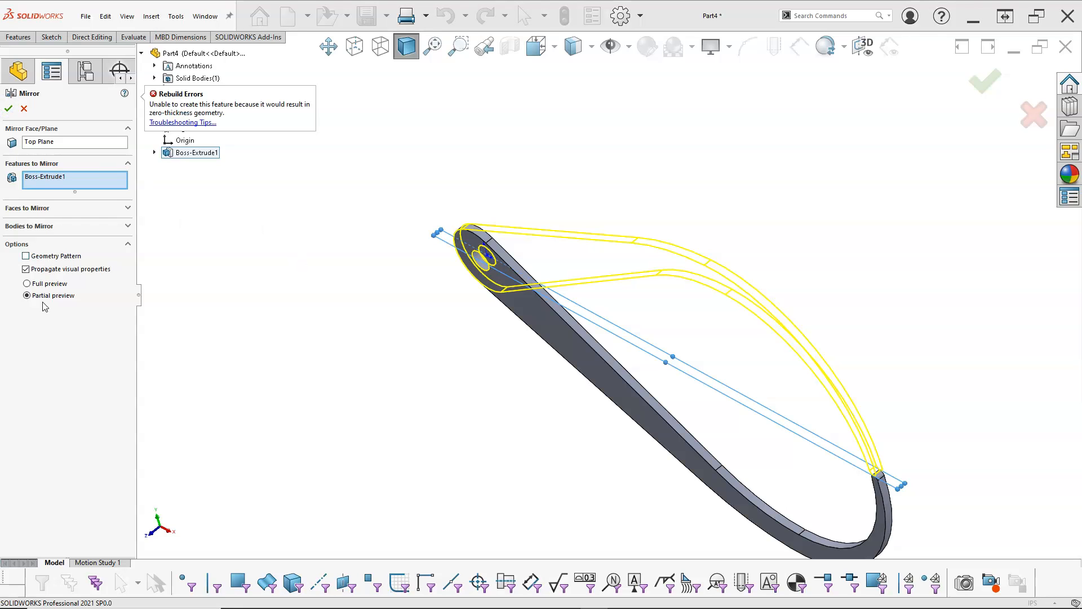
- Replace the leg feature with its solid body and mirror it about the Top Plane with Merge solids off
{"action": "middle_click_drag", "start_coordinate": [231, 293], "coordinate": [260, 265]}
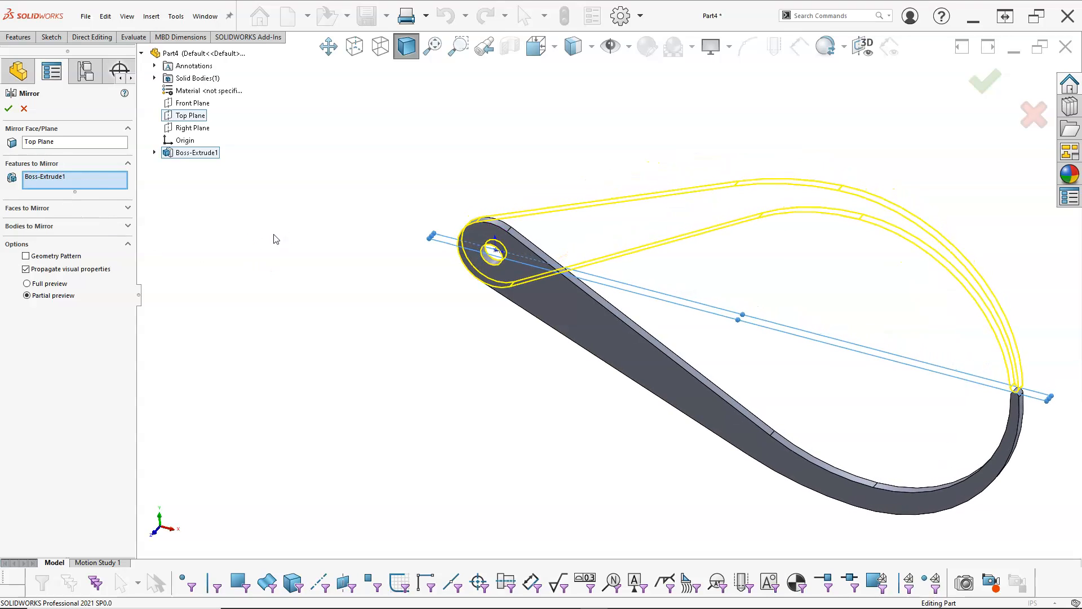
{"action": "left_click", "coordinate": [56, 177]}
{"action": "key", "text": "Delete"}
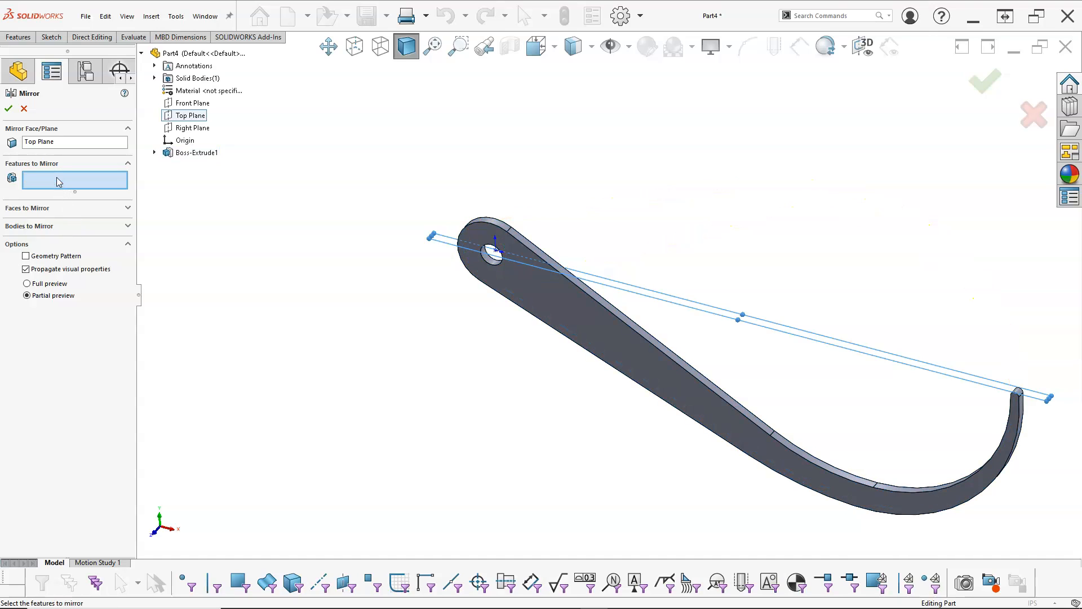
{"action": "left_click", "coordinate": [119, 231]}
{"action": "left_click", "coordinate": [61, 218]}
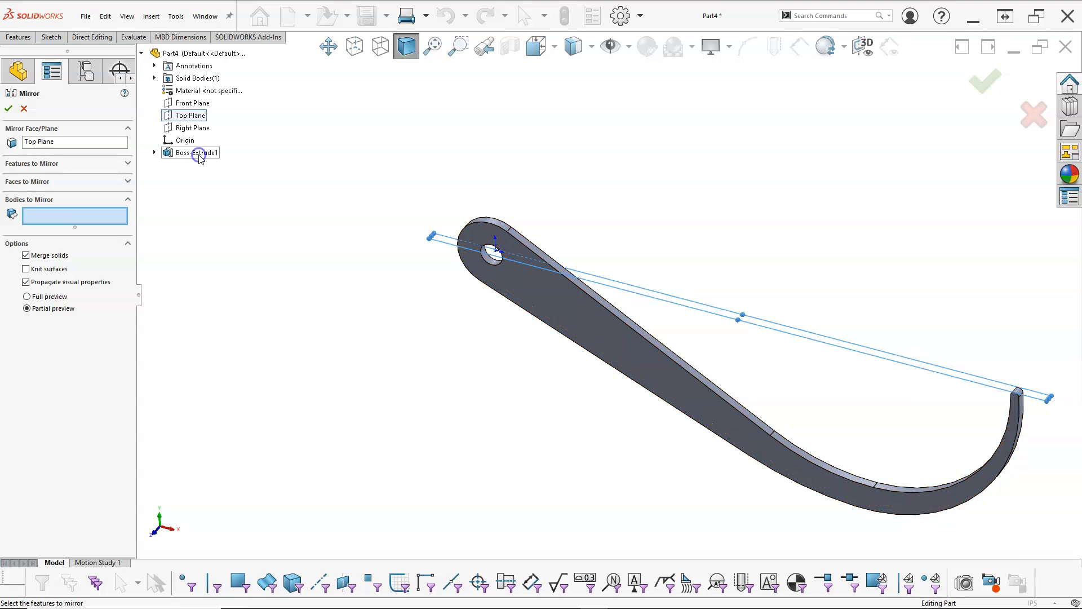
{"action": "left_click", "coordinate": [155, 78]}
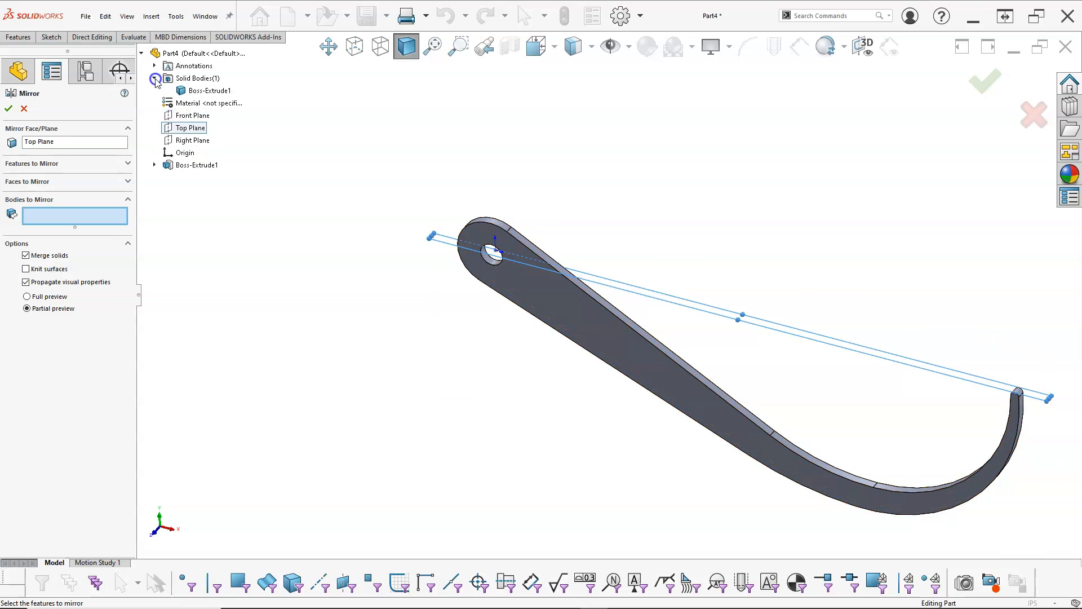
{"action": "left_click", "coordinate": [204, 92]}
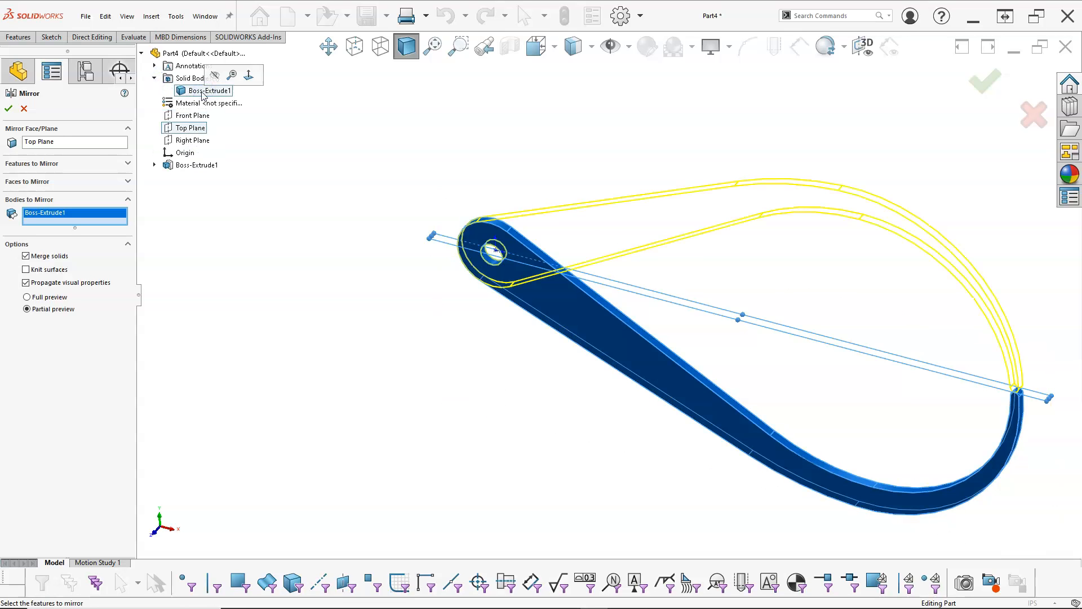
{"action": "left_click", "coordinate": [8, 108]}
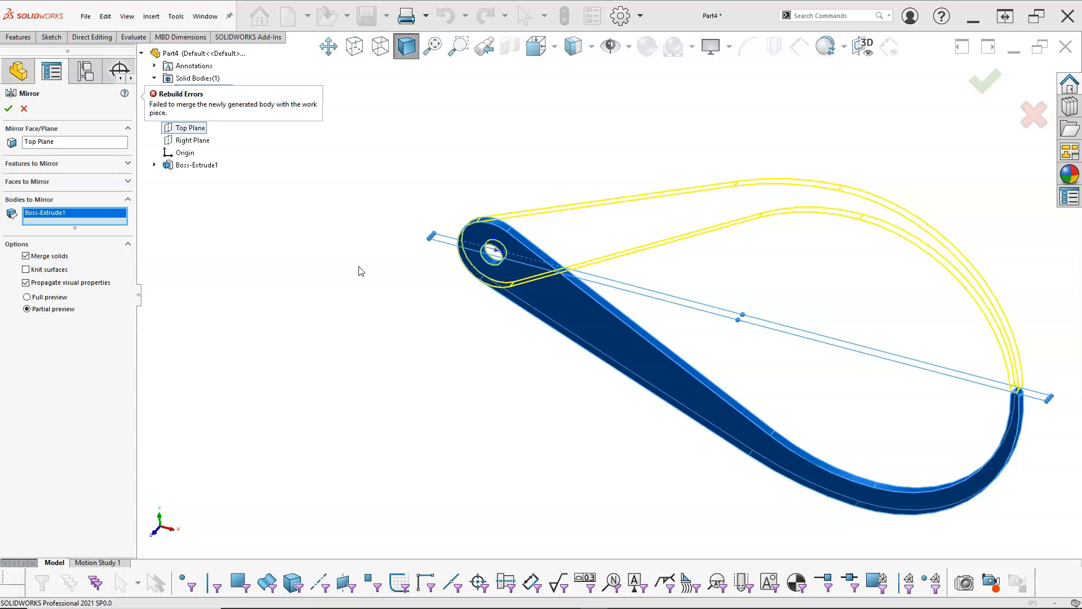
{"action": "left_click", "coordinate": [26, 256]}
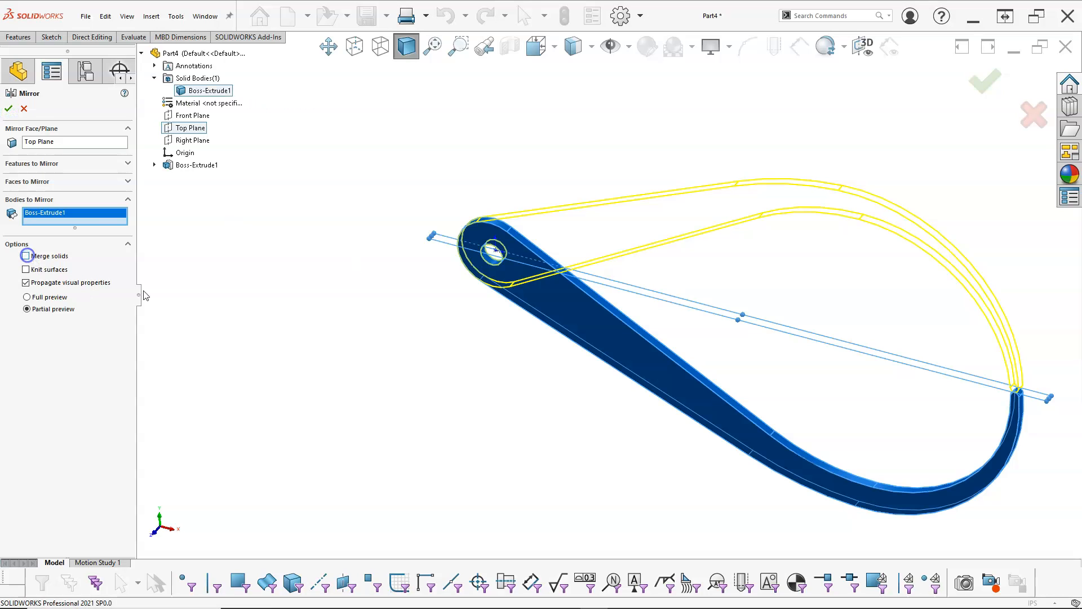
{"action": "left_click", "coordinate": [8, 109]}
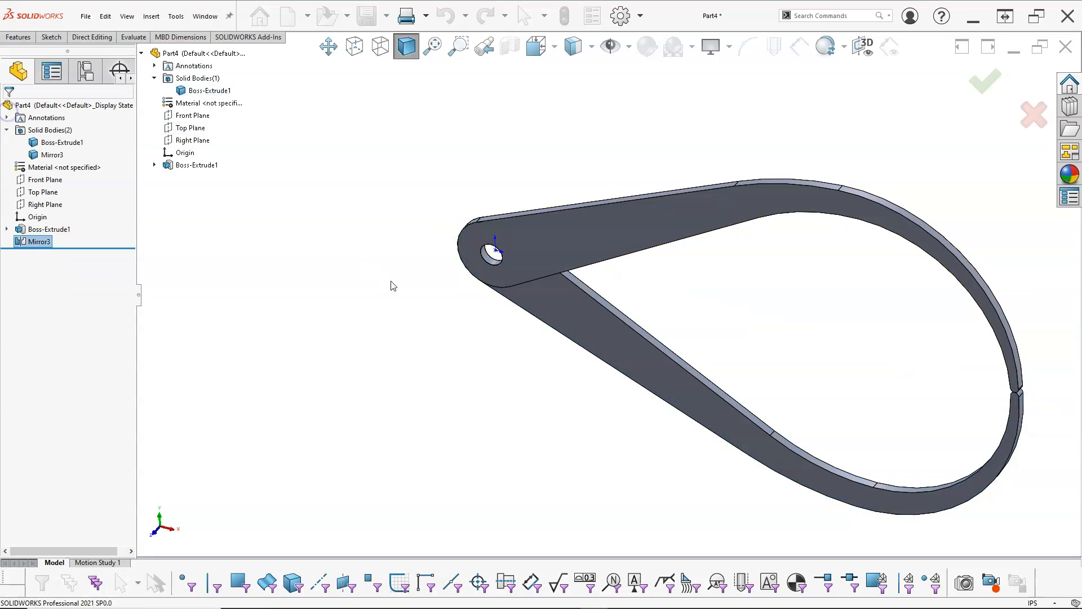
- Start a Move/Copy Body operation on the mirrored leg body without making a copy
{"action": "left_click", "coordinate": [571, 252]}
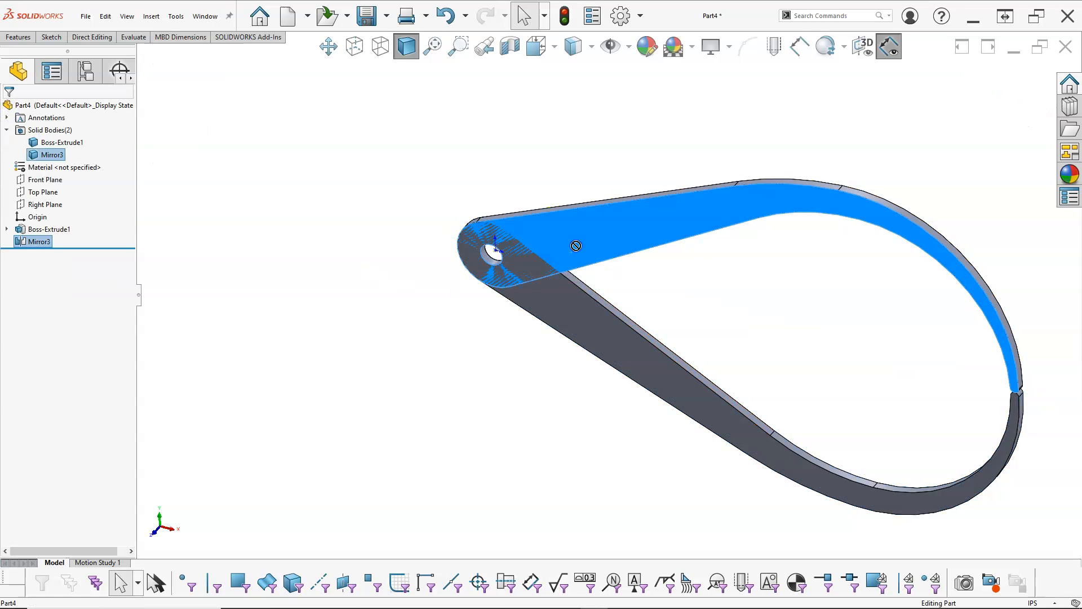
{"action": "right_click", "coordinate": [576, 242]}
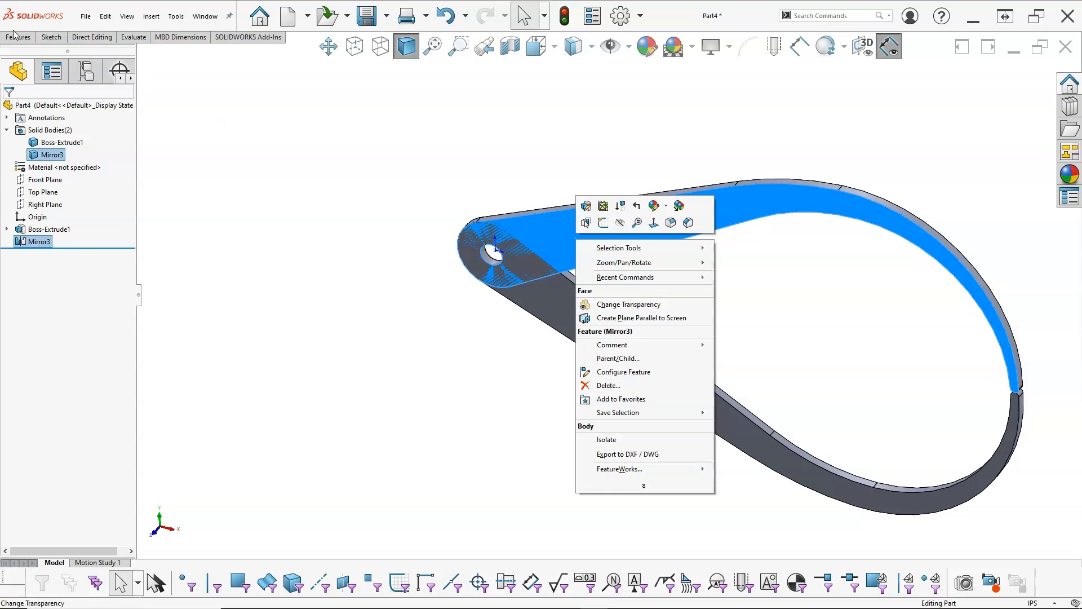
{"action": "left_click", "coordinate": [85, 38]}
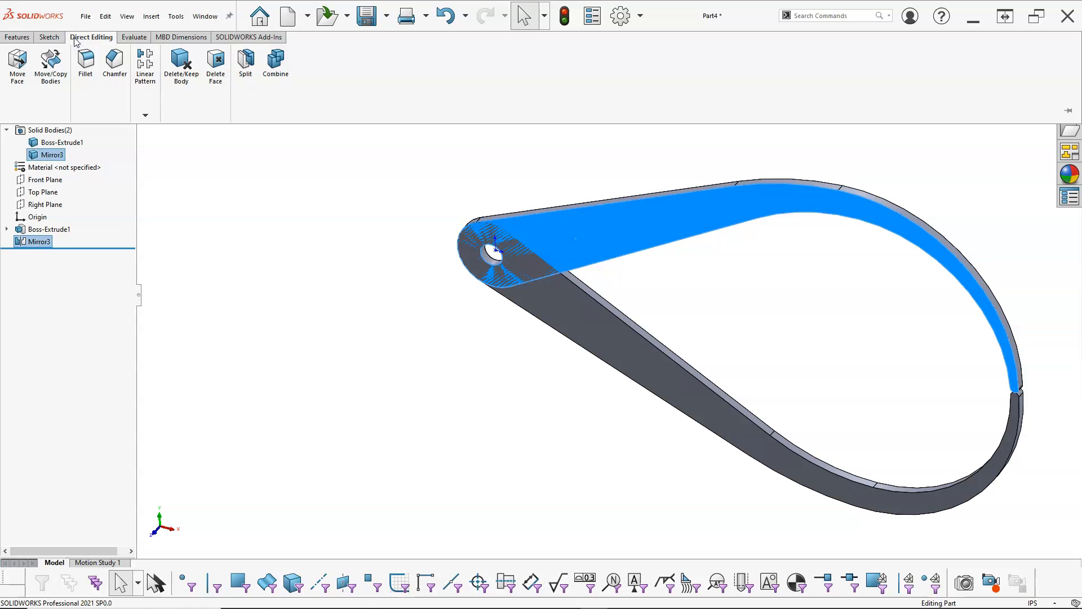
{"action": "left_click", "coordinate": [54, 65]}
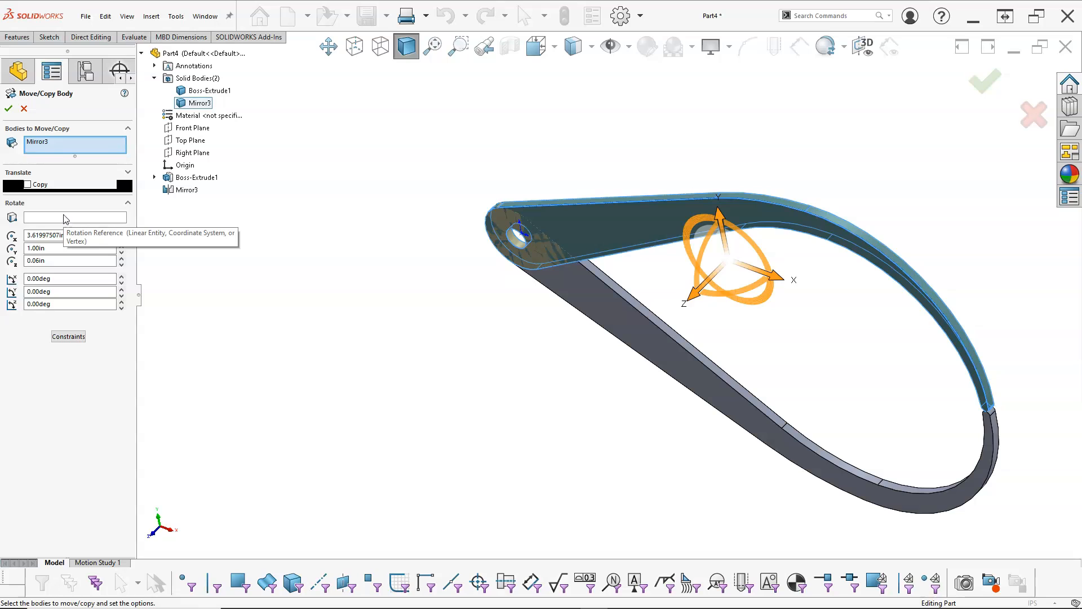
{"action": "left_click", "coordinate": [59, 143]}
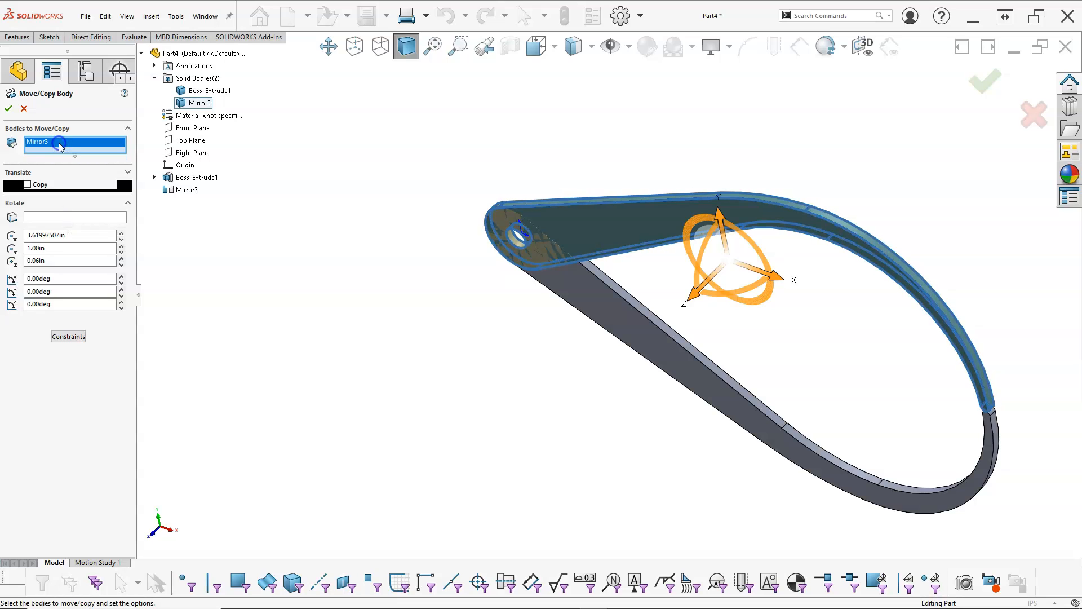
{"action": "left_click", "coordinate": [53, 220]}
{"action": "middle_click_drag", "start_coordinate": [319, 259], "coordinate": [333, 280]}
{"action": "scroll", "coordinate": [523, 187], "scroll_direction": "down", "scroll_amount": 3}
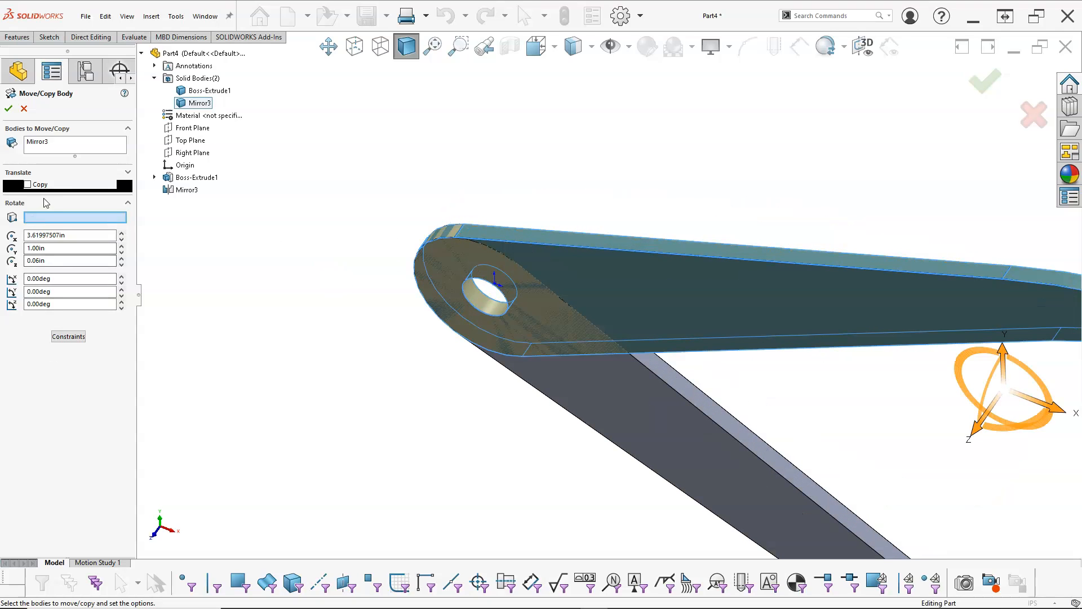
{"action": "left_click", "coordinate": [27, 184]}
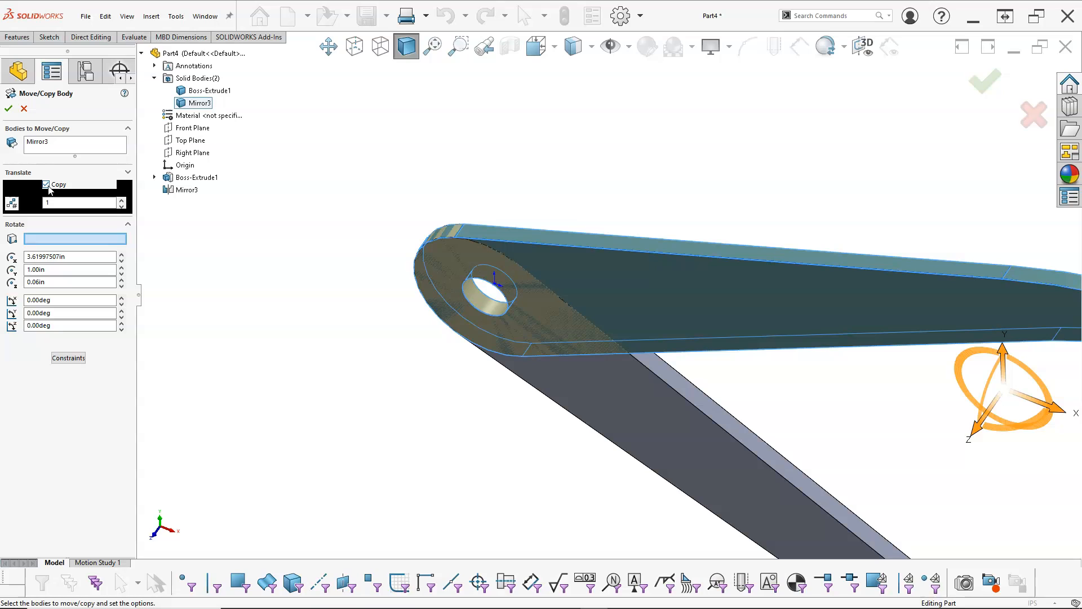
{"action": "left_click", "coordinate": [46, 185]}
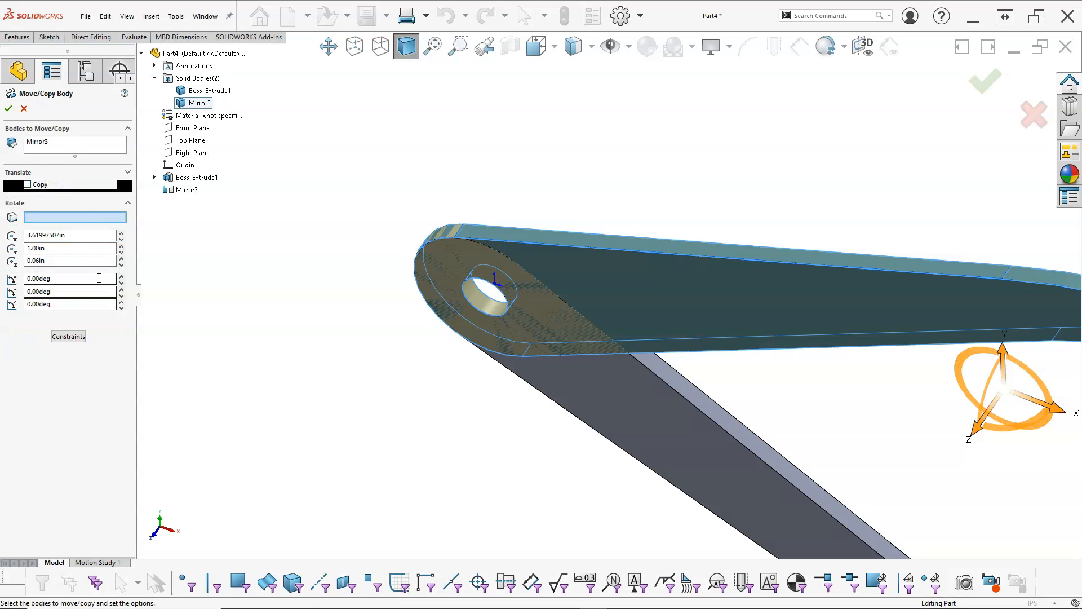
- Translate the mirrored leg body 0.12 in along the short thickness edge at its pivot end
{"action": "left_click", "coordinate": [129, 171]}
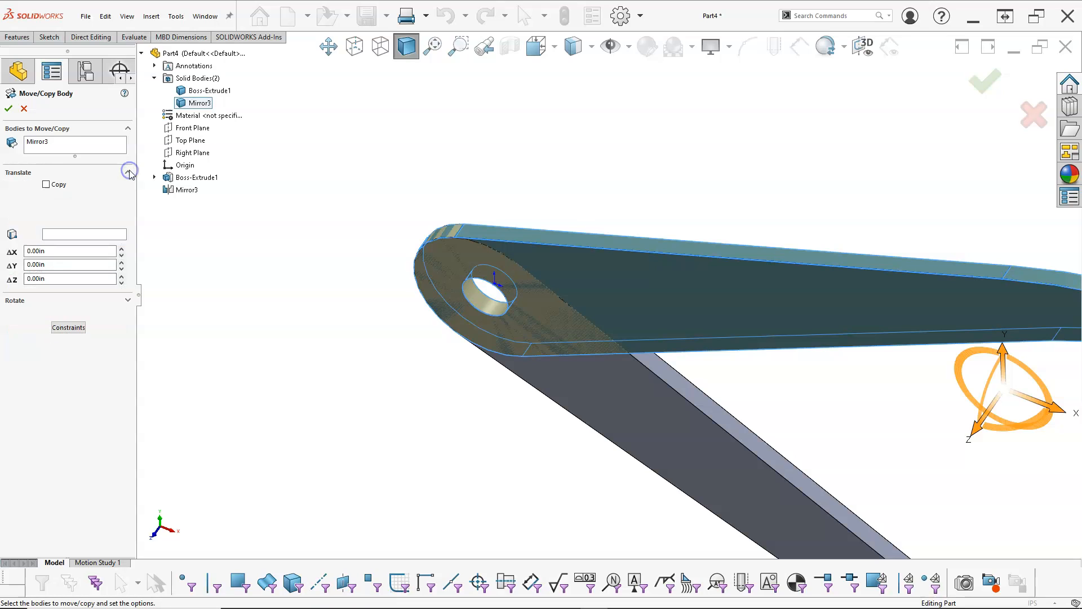
{"action": "left_click", "coordinate": [66, 233]}
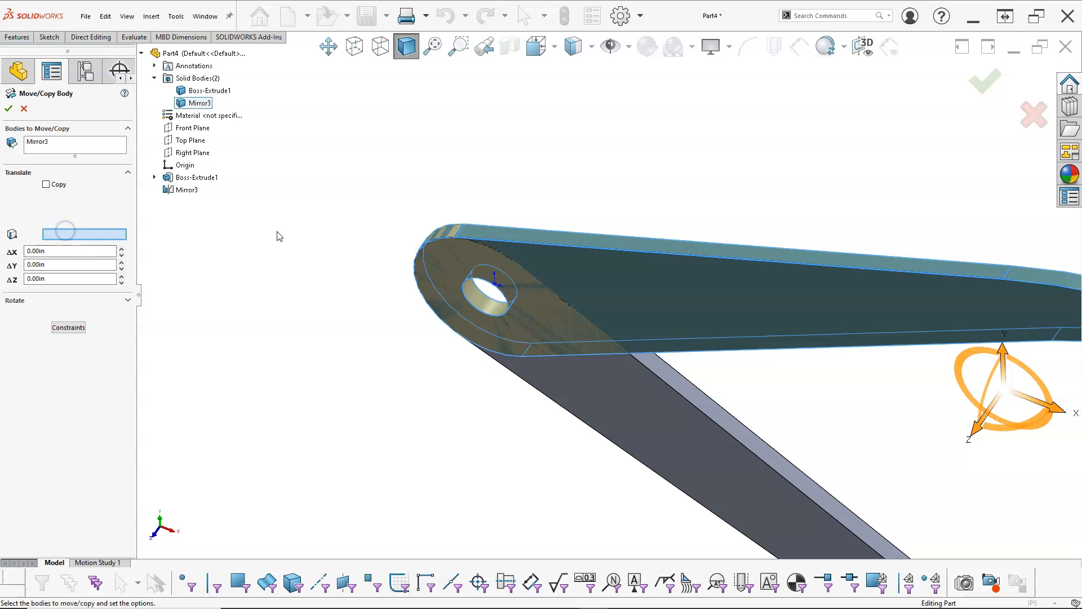
{"action": "left_click", "coordinate": [458, 232]}
{"action": "left_click", "coordinate": [74, 252]}
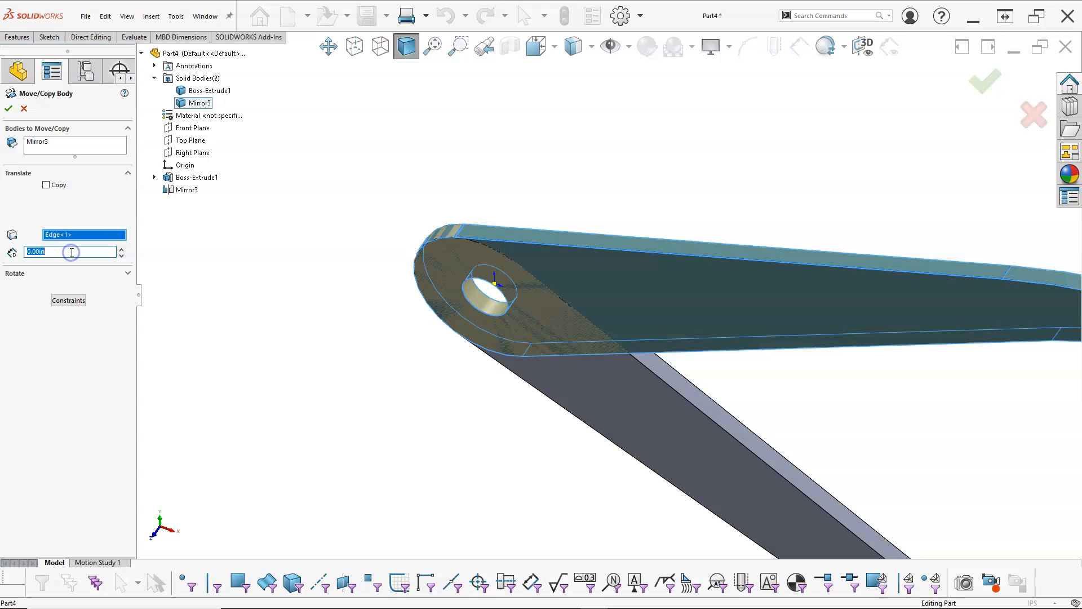
{"action": "type", "text": ".12"}
{"action": "key", "text": "Tab"}
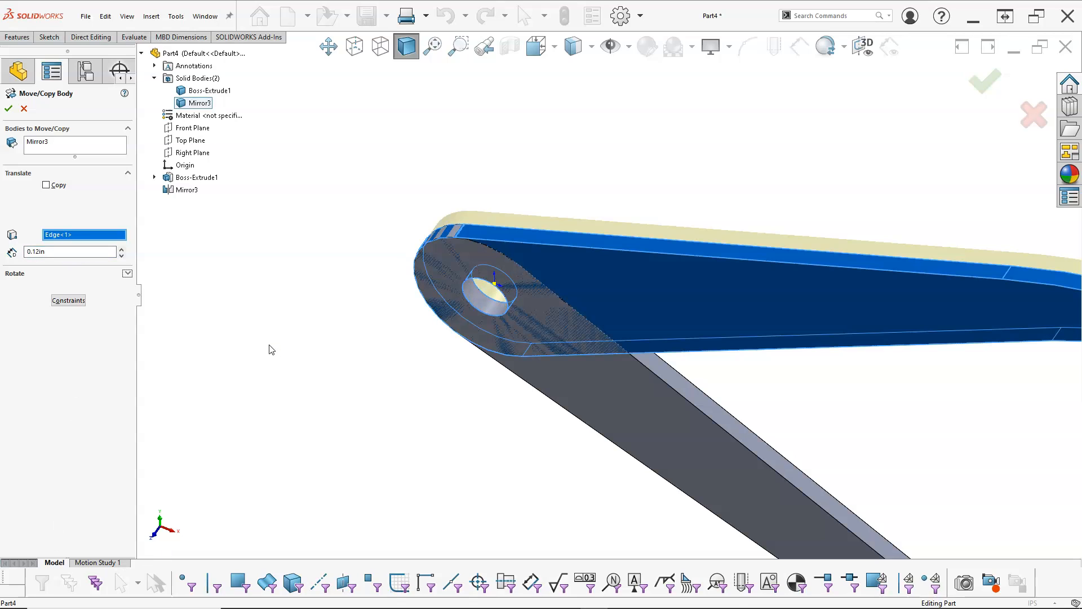
{"action": "key", "text": "z"}
{"action": "key", "text": "z"}
{"action": "middle_click_drag", "start_coordinate": [307, 299], "coordinate": [289, 321]}
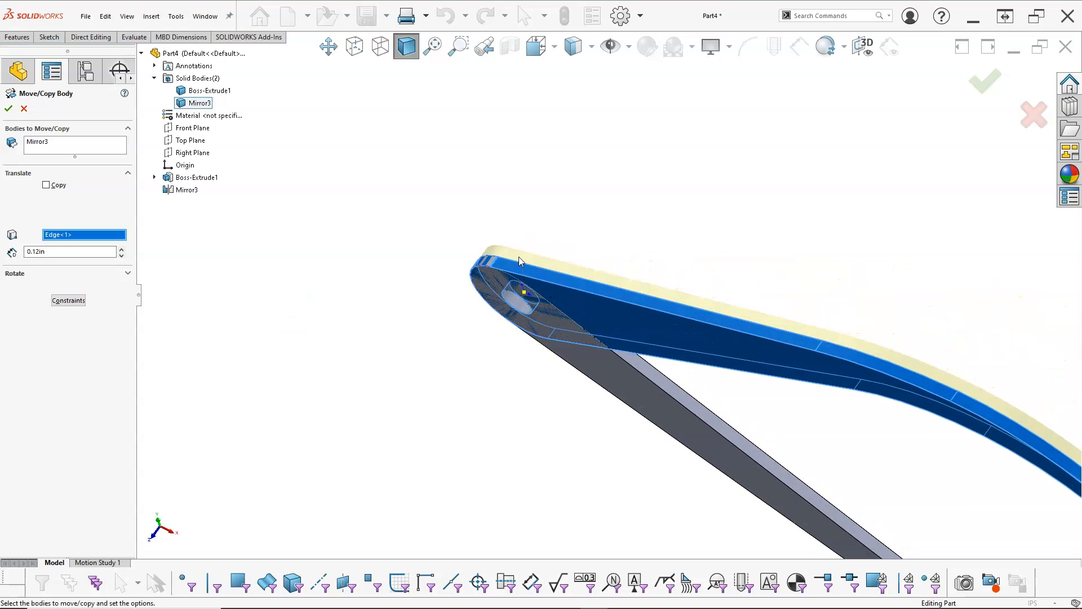
{"action": "scroll", "coordinate": [512, 255], "scroll_direction": "down", "scroll_amount": 2}
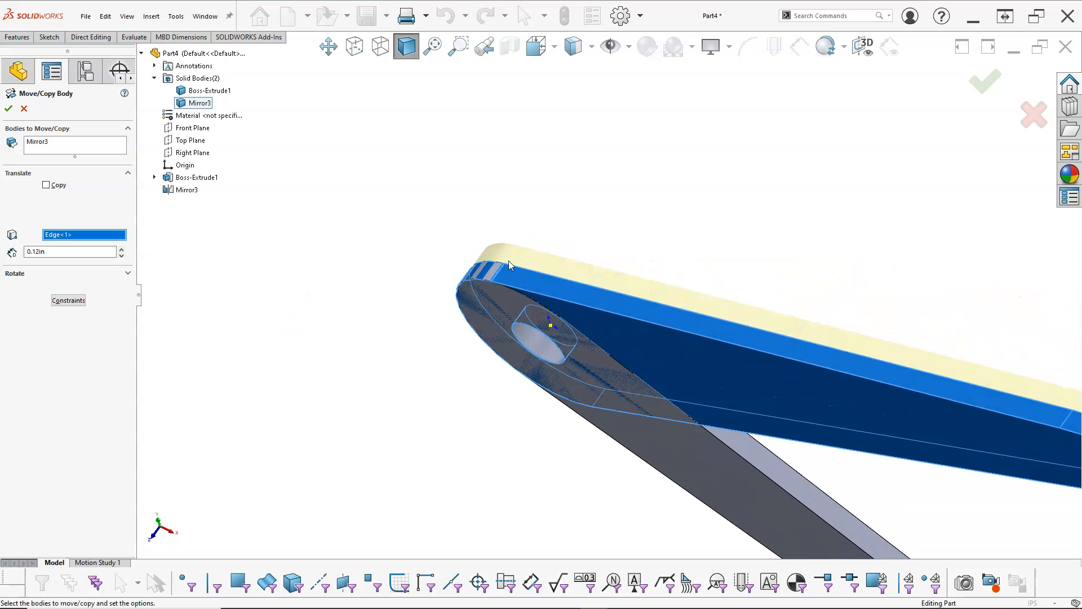
{"action": "left_click", "coordinate": [9, 108]}
- Start a new sketch on the front face of the lower caliper leg, viewed from the front
{"action": "scroll", "coordinate": [363, 301], "scroll_direction": "up", "scroll_amount": 1}
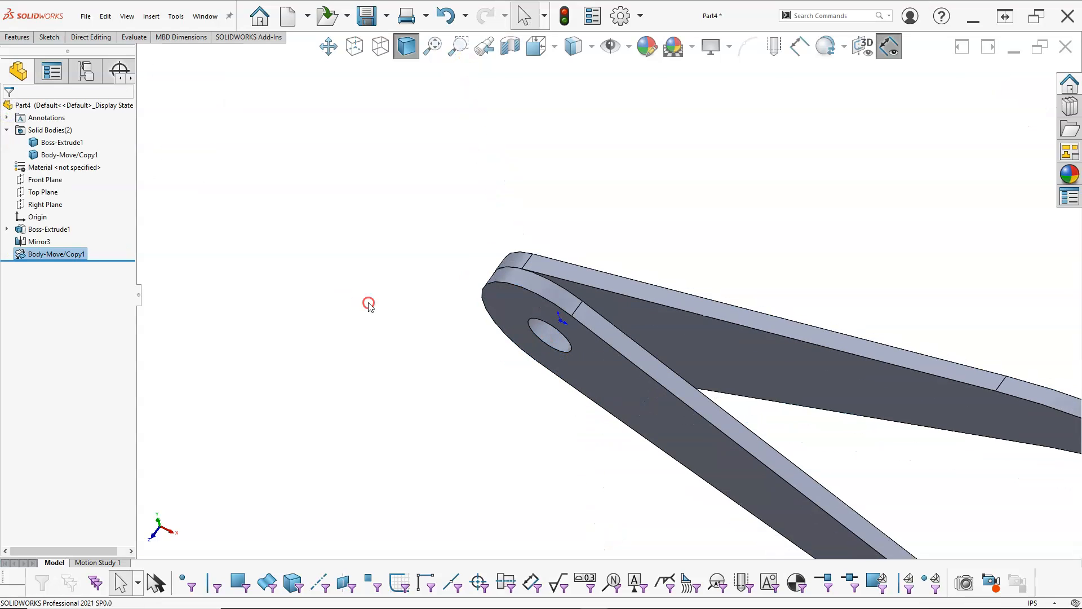
{"action": "middle_click_drag", "start_coordinate": [368, 304], "coordinate": [379, 227]}
{"action": "left_click", "coordinate": [383, 229]}
{"action": "key", "text": "ctrl+1"}
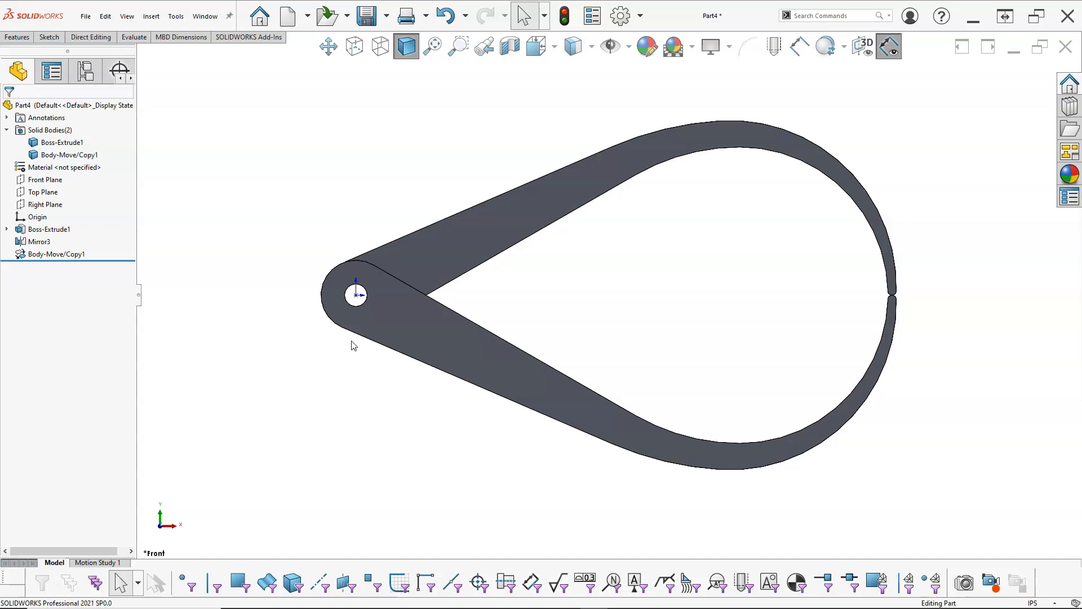
{"action": "scroll", "coordinate": [370, 310], "scroll_direction": "down", "scroll_amount": 2}
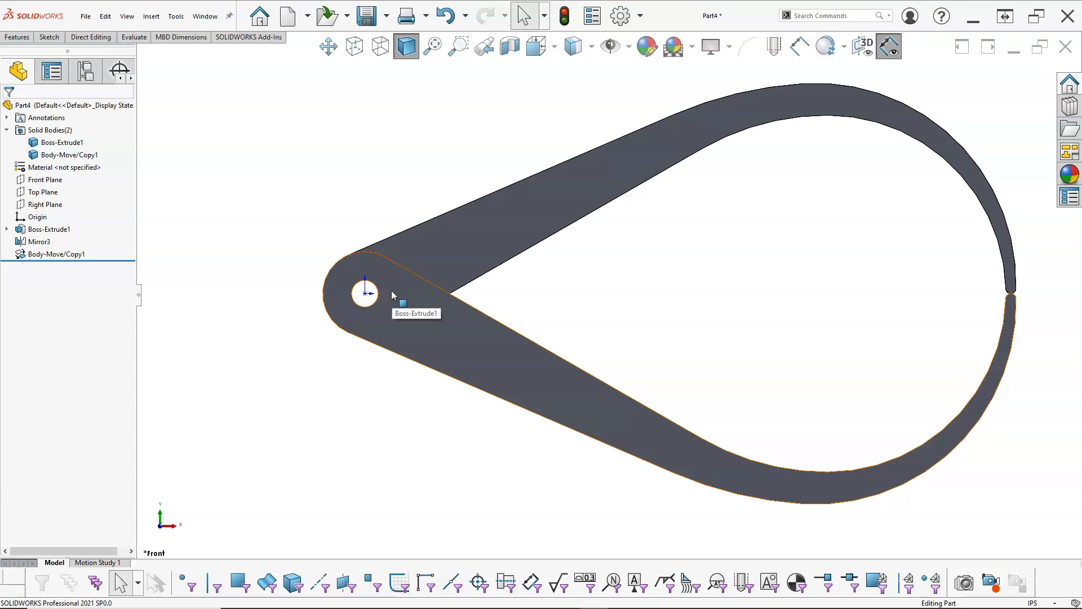
{"action": "left_click", "coordinate": [392, 292]}
{"action": "right_click", "coordinate": [392, 293]}
{"action": "left_click", "coordinate": [418, 277]}
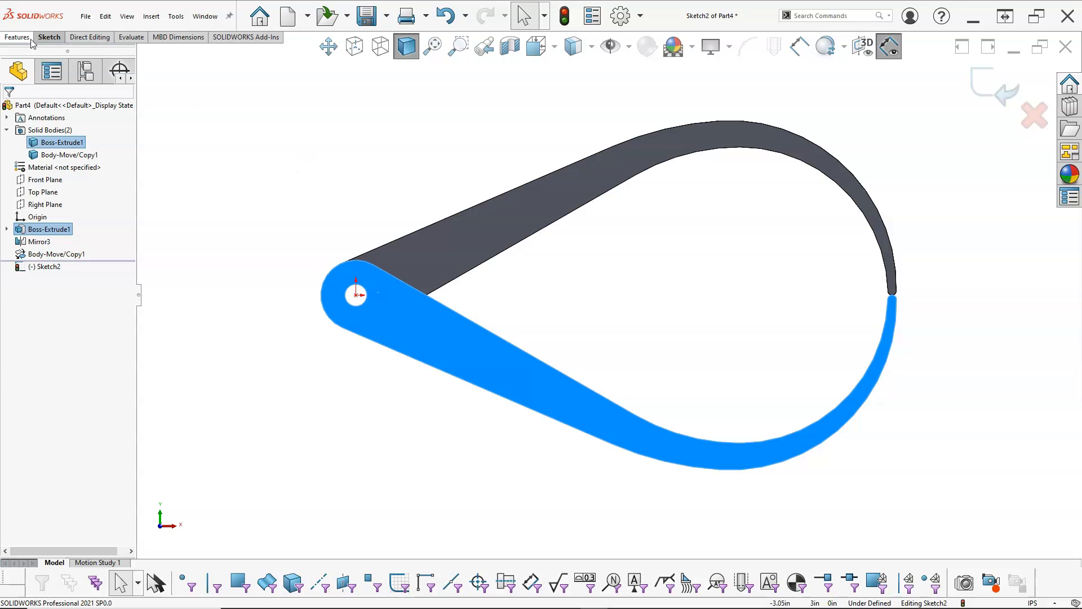
- Sketch a hexagon centred on the pivot hole, with an inscribed circle about 0.57 in in diameter
{"action": "right_click", "coordinate": [306, 163]}
{"action": "left_click", "coordinate": [399, 231]}
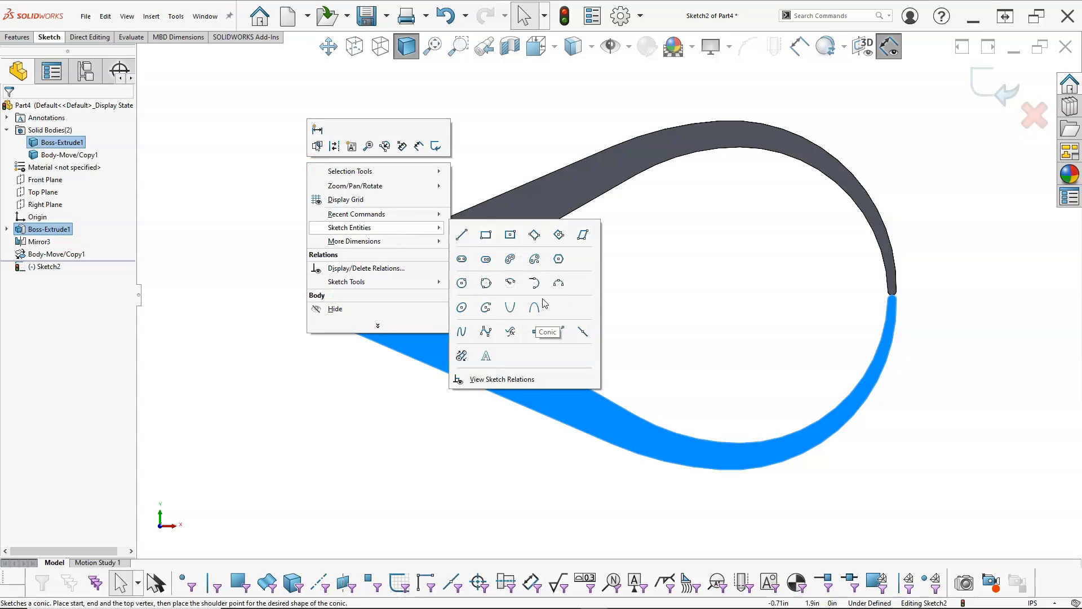
{"action": "left_click", "coordinate": [559, 259]}
{"action": "left_click", "coordinate": [356, 295]}
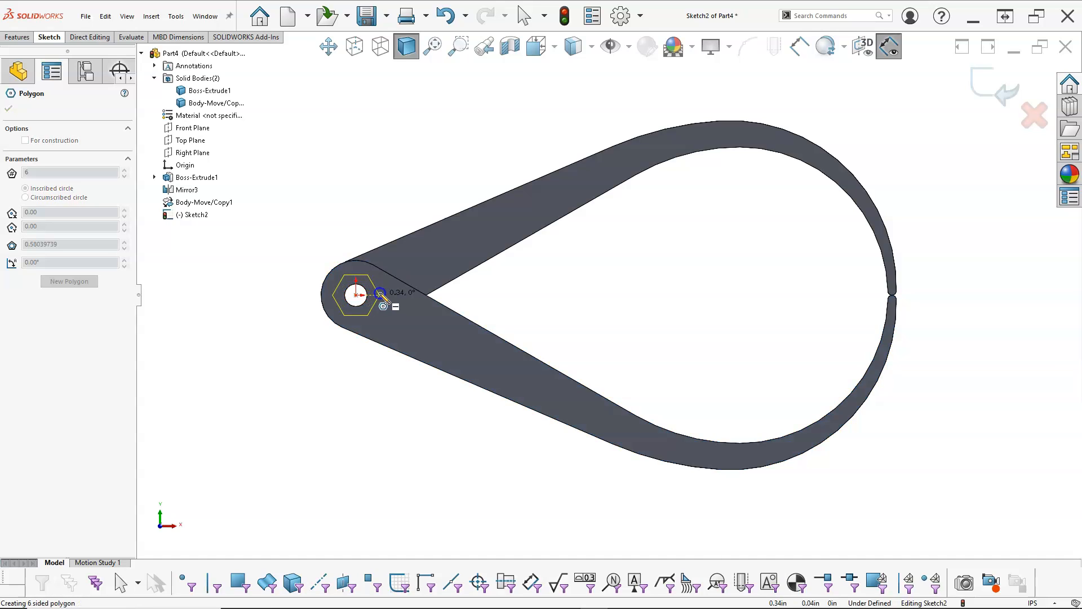
{"action": "left_click", "coordinate": [375, 282]}
- Dimension the hexagon's inscribed circle and set its diameter to 0.62 in
{"action": "right_click", "coordinate": [368, 202]}
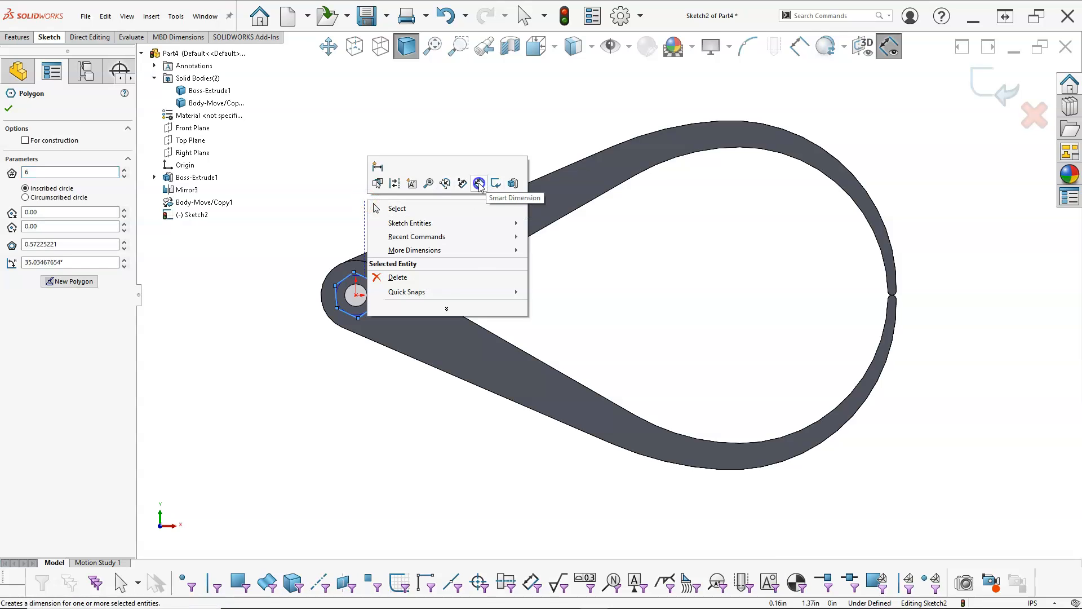
{"action": "left_click", "coordinate": [478, 184]}
{"action": "scroll", "coordinate": [343, 301], "scroll_direction": "down", "scroll_amount": 4}
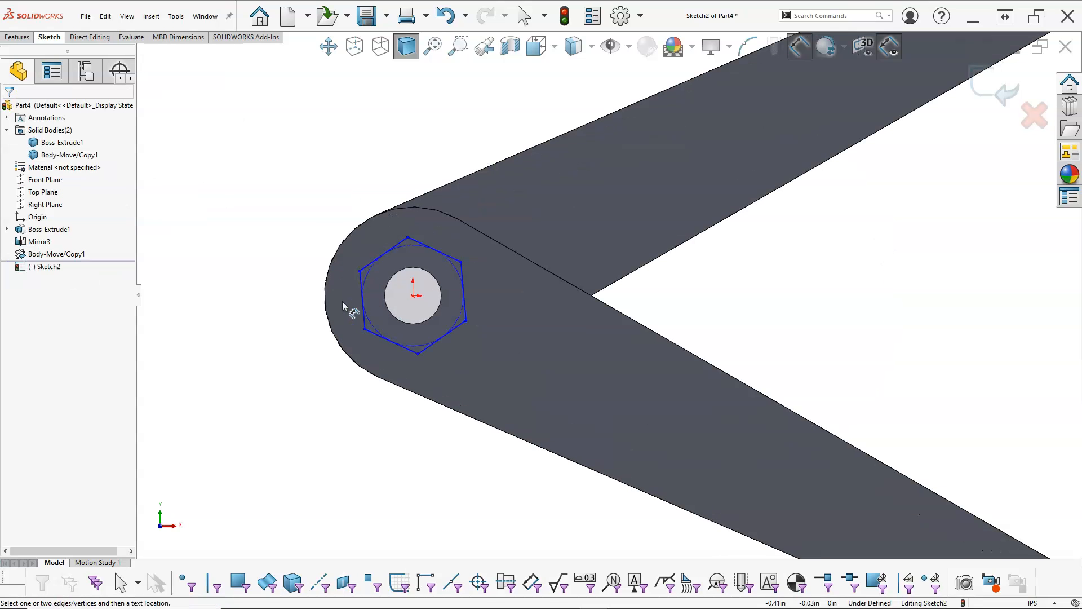
{"action": "left_click", "coordinate": [366, 274]}
{"action": "key", "text": "Escape"}
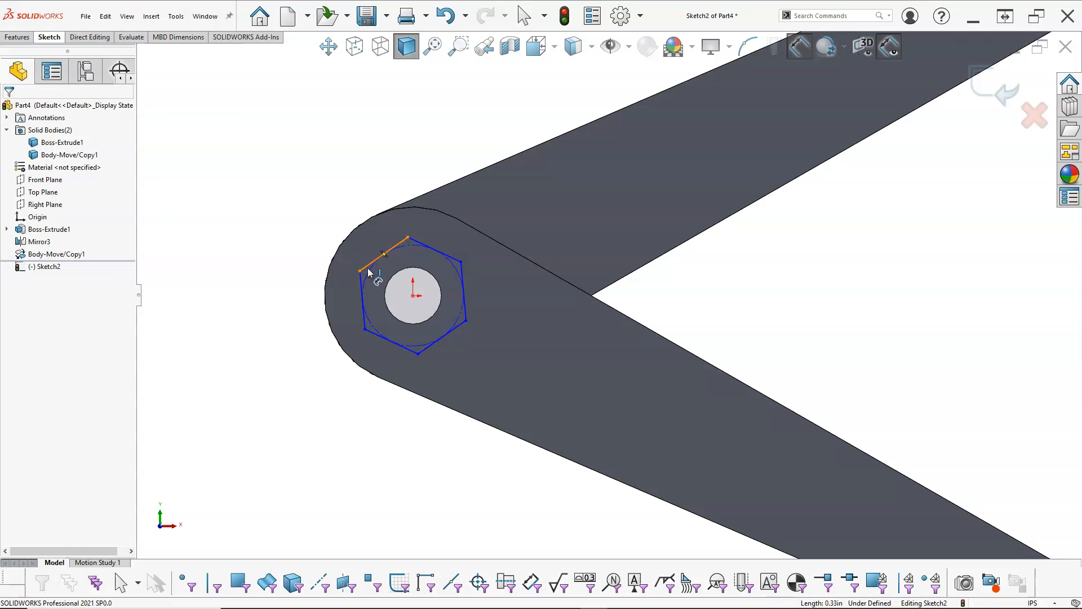
{"action": "left_click", "coordinate": [369, 272]}
{"action": "left_click", "coordinate": [319, 216]}
{"action": "left_click", "coordinate": [318, 216]}
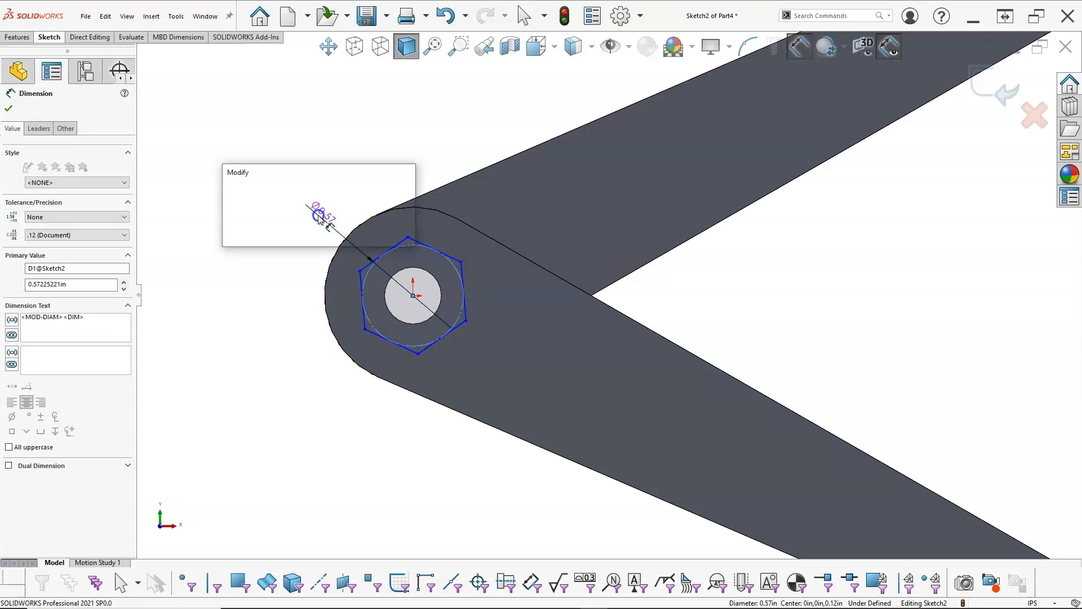
{"action": "type", "text": ".621"}
{"action": "key", "text": "Return"}
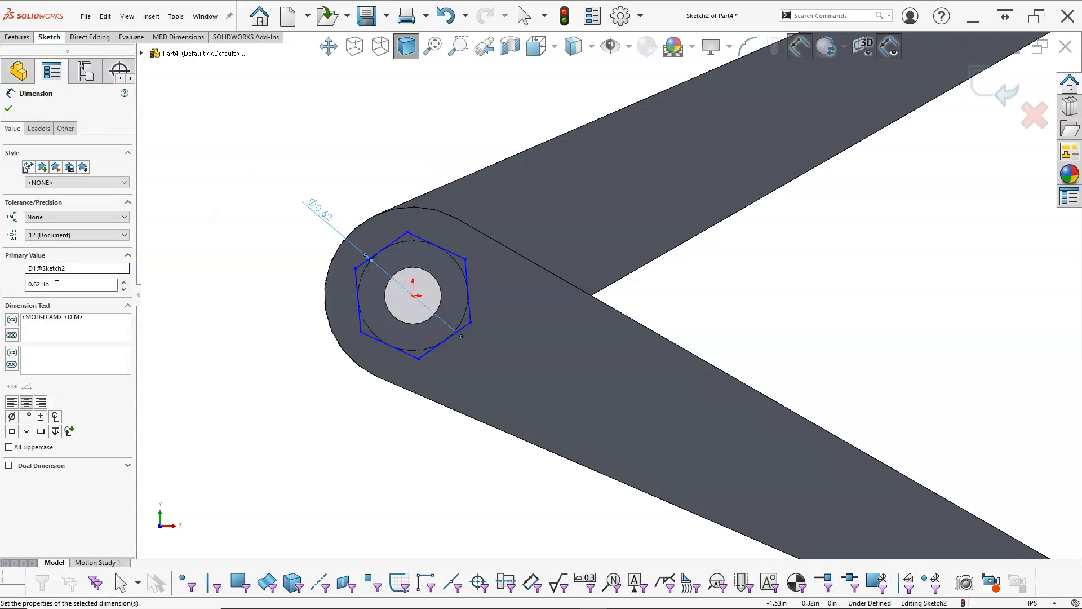
{"action": "left_click", "coordinate": [39, 286]}
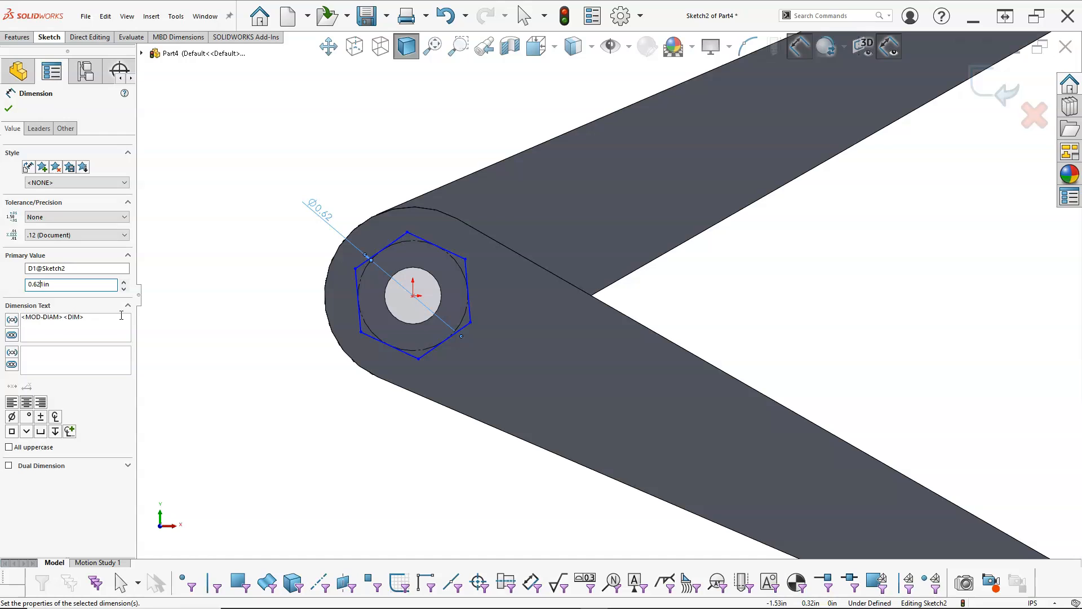
{"action": "right_click", "coordinate": [227, 290]}
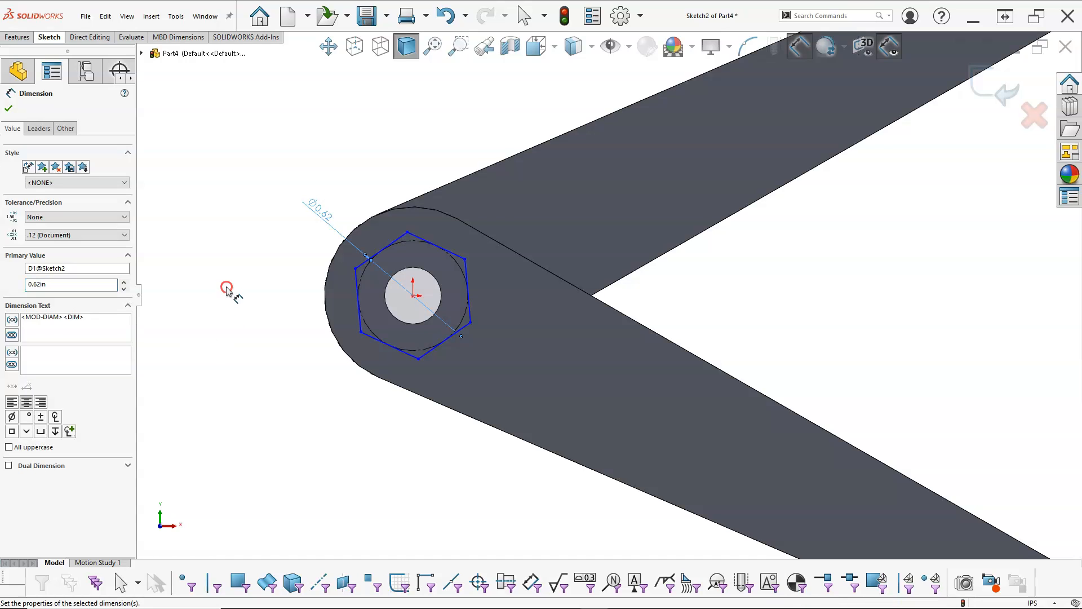
- Add a vertical relation to one side of the hexagon so the sketch is fully defined
{"action": "left_click", "coordinate": [259, 326]}
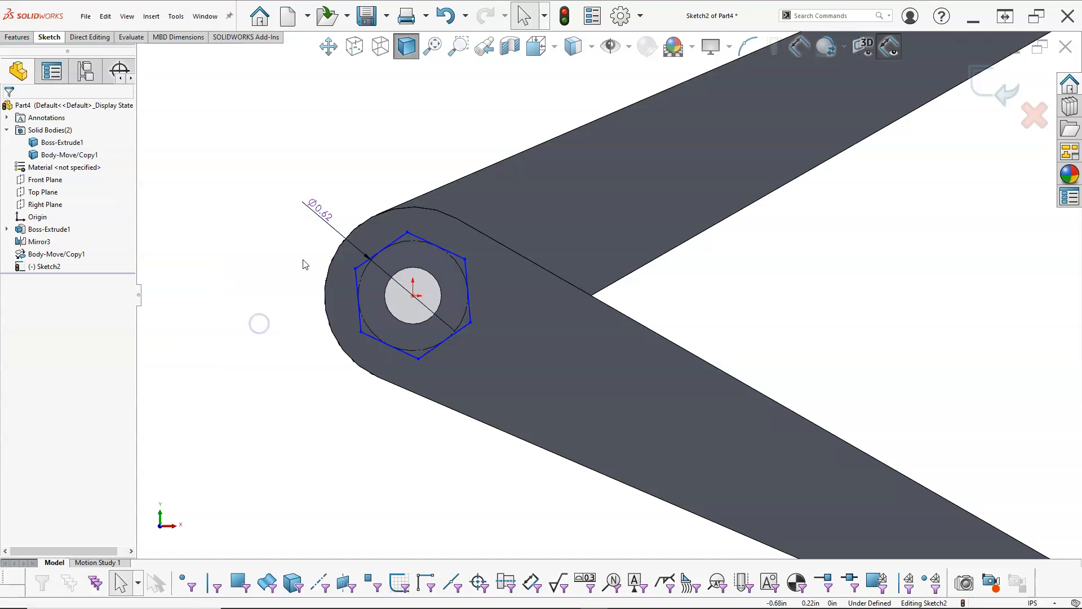
{"action": "left_click", "coordinate": [356, 277]}
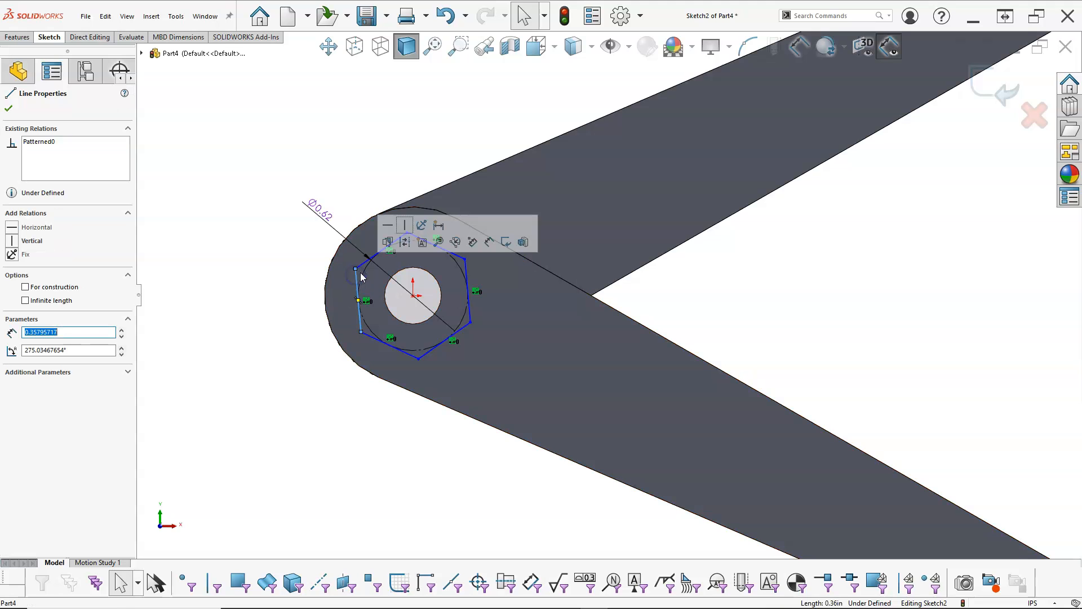
{"action": "left_click", "coordinate": [404, 225]}
{"action": "left_click", "coordinate": [349, 155]}
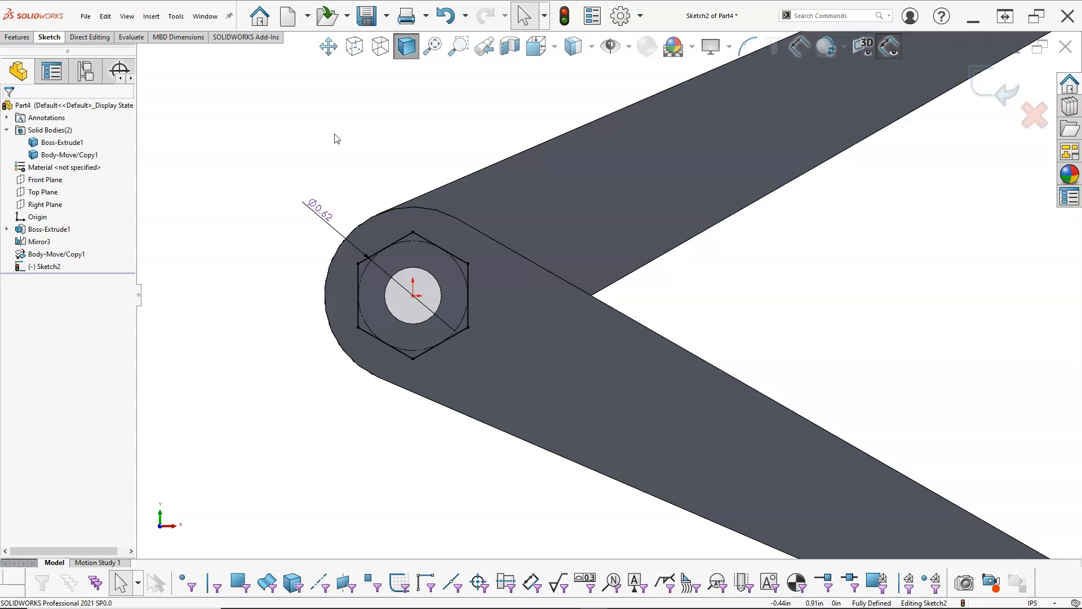
{"action": "right_click", "coordinate": [337, 139]}
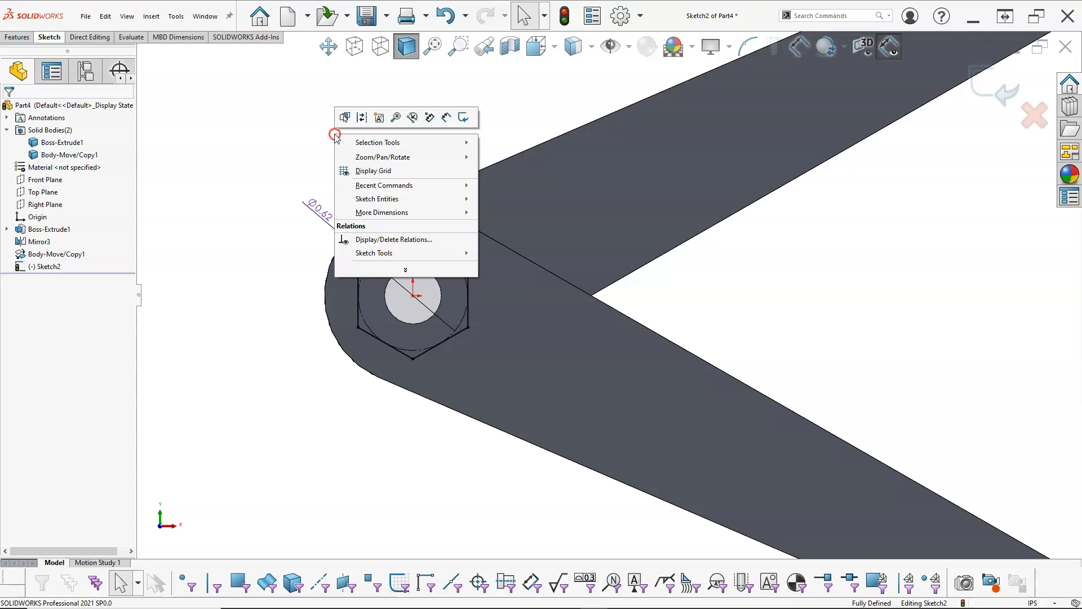
{"action": "left_click", "coordinate": [447, 118]}
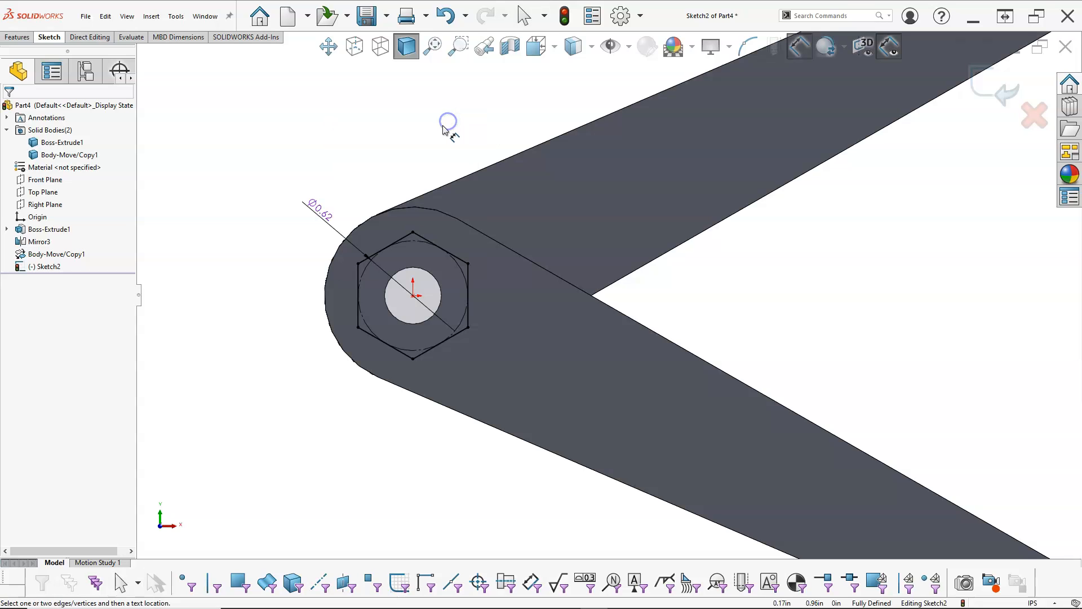
{"action": "right_click", "coordinate": [407, 113]}
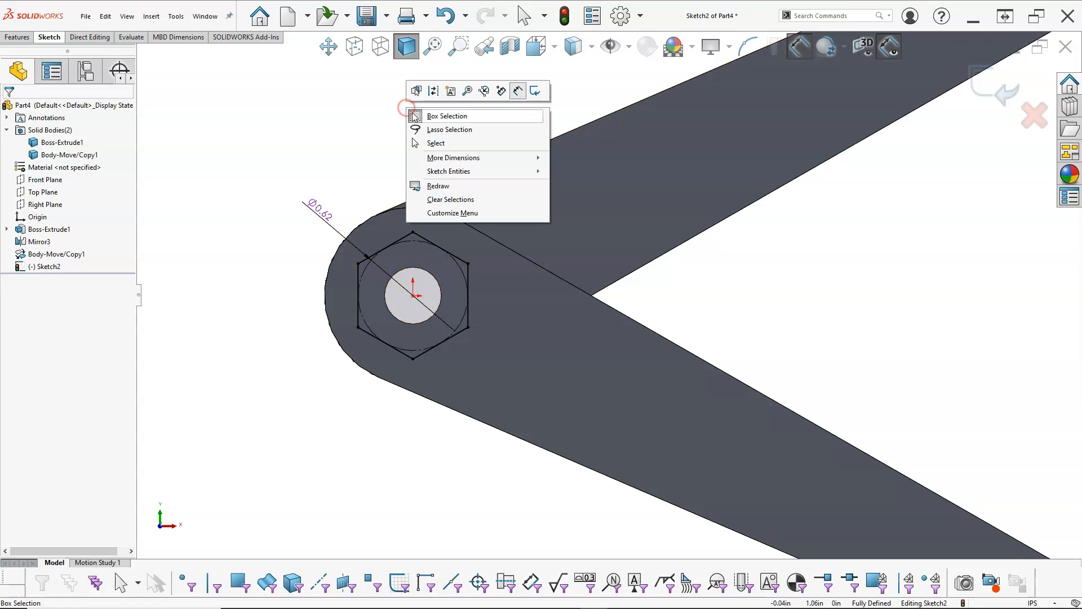
{"action": "left_click", "coordinate": [439, 144]}
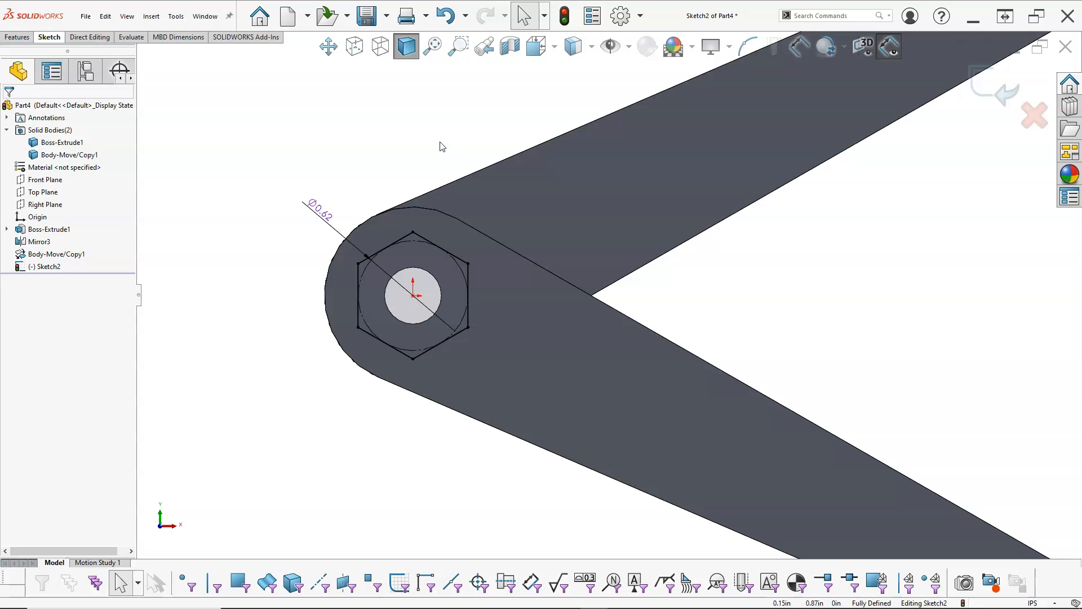
- Sketch a circle centred on the origin inside the hexagon, about 0.27 in in diameter
{"action": "right_click", "coordinate": [441, 144]}
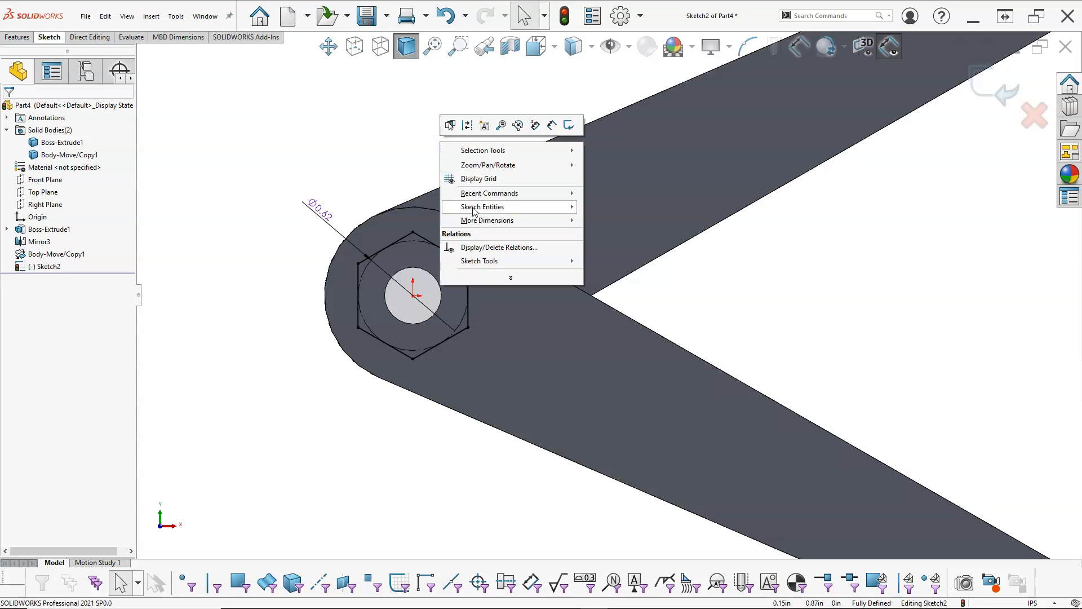
{"action": "mouse_move", "coordinate": [482, 206]}
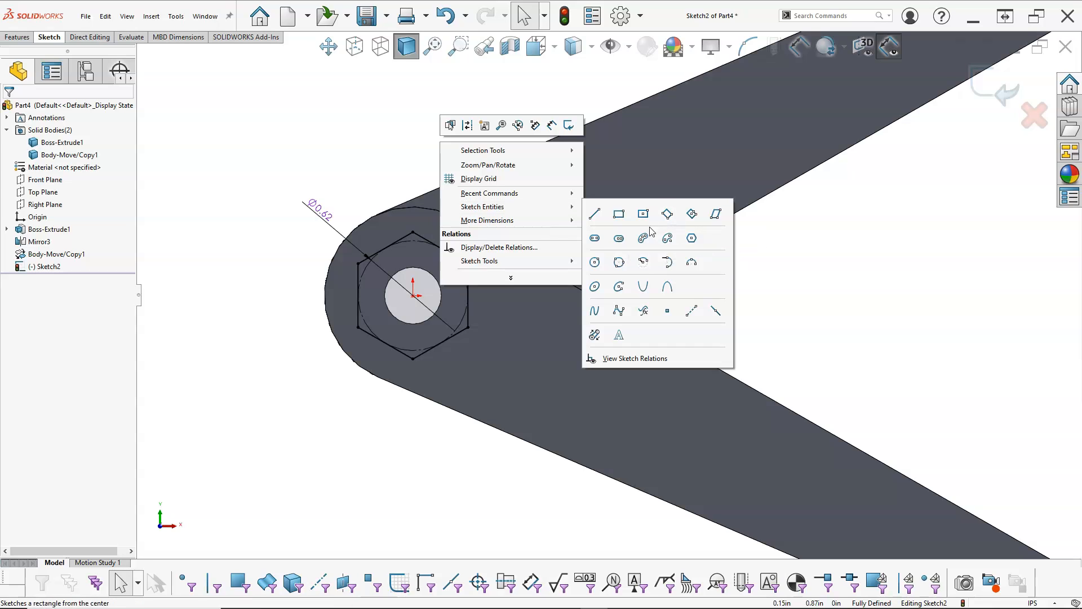
{"action": "left_click", "coordinate": [596, 263]}
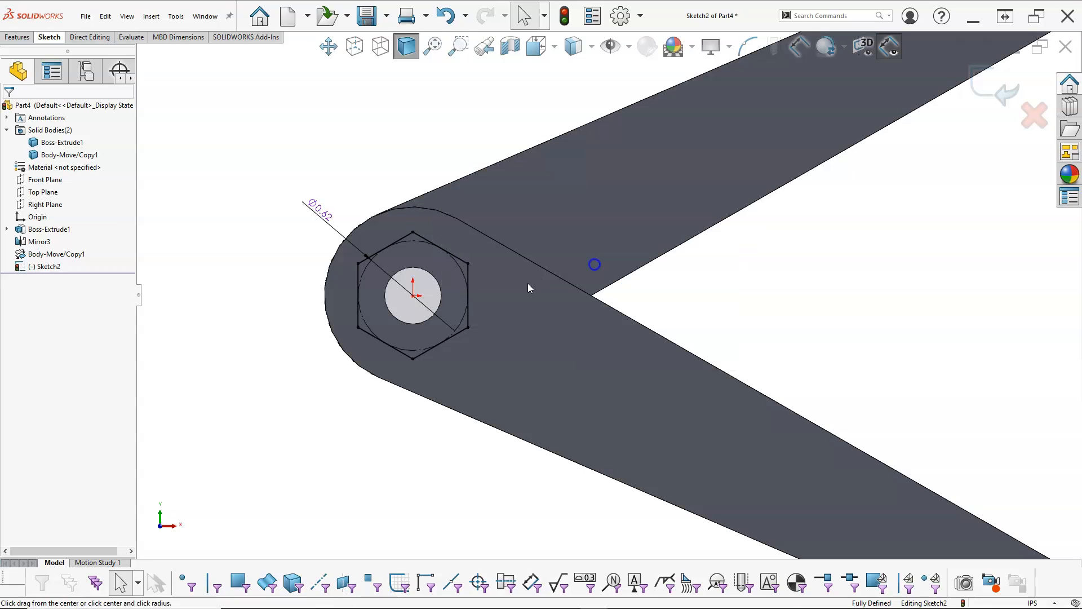
{"action": "left_click", "coordinate": [414, 295]}
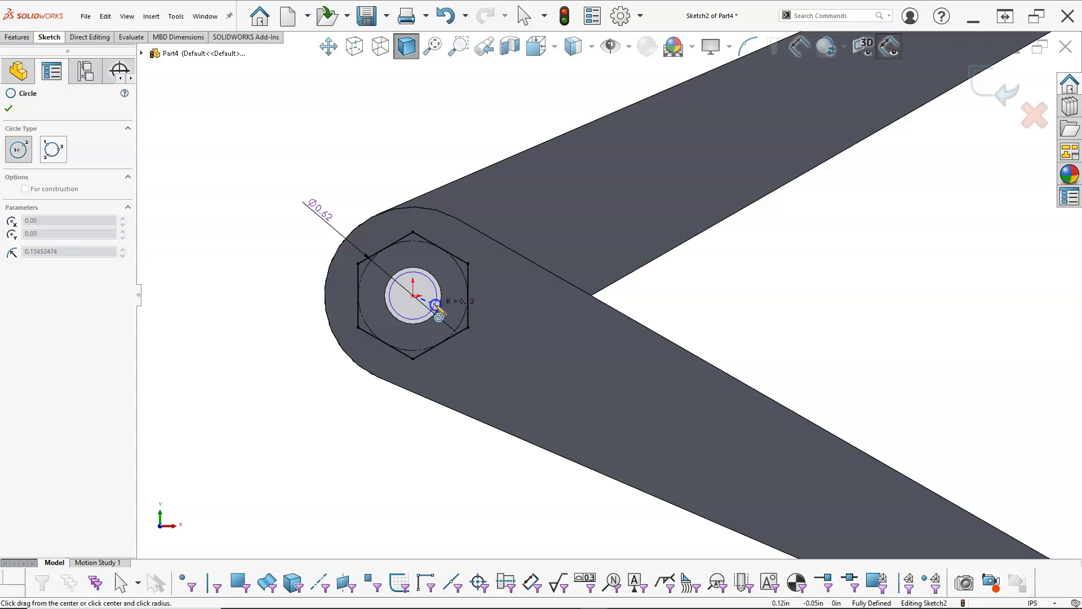
{"action": "left_click", "coordinate": [436, 308]}
- Dimension the inner circle and set its diameter to 0.257 in
{"action": "right_click", "coordinate": [436, 308]}
{"action": "left_click", "coordinate": [548, 288]}
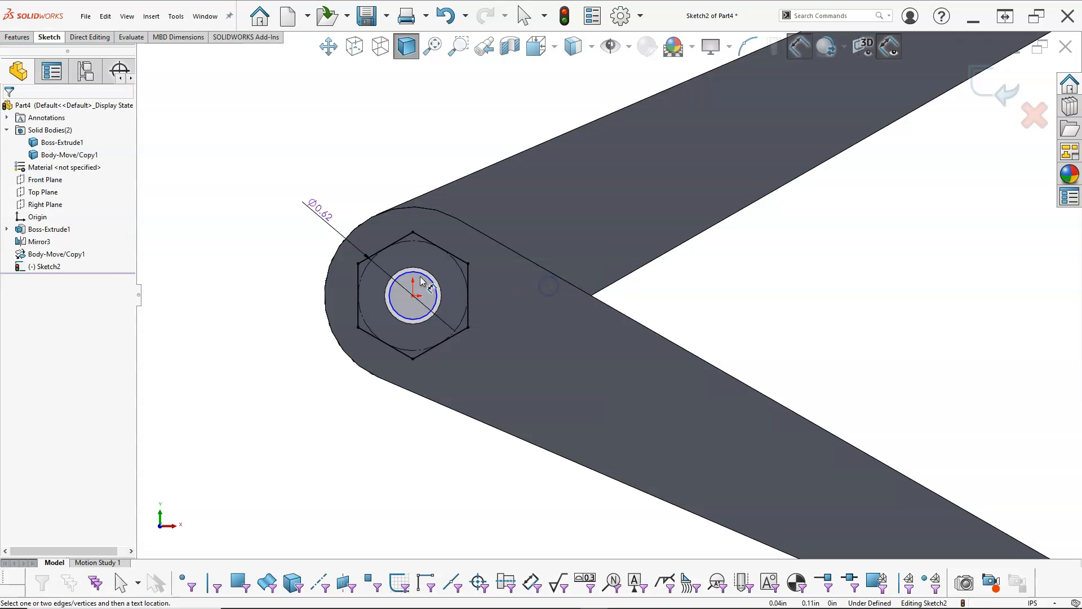
{"action": "left_click", "coordinate": [422, 273]}
{"action": "left_click", "coordinate": [320, 165]}
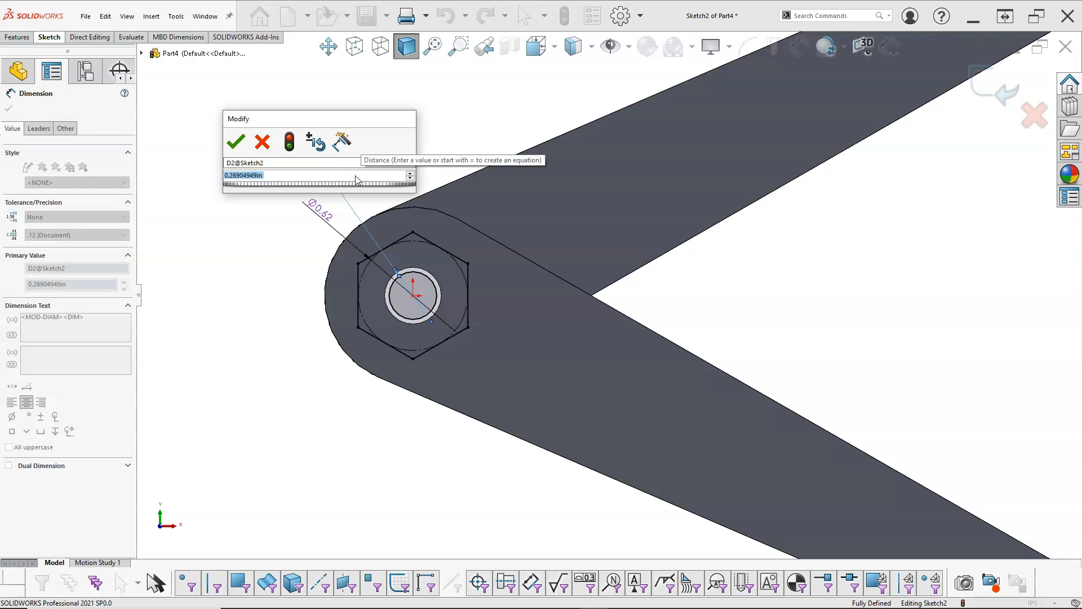
{"action": "type", "text": ".257"}
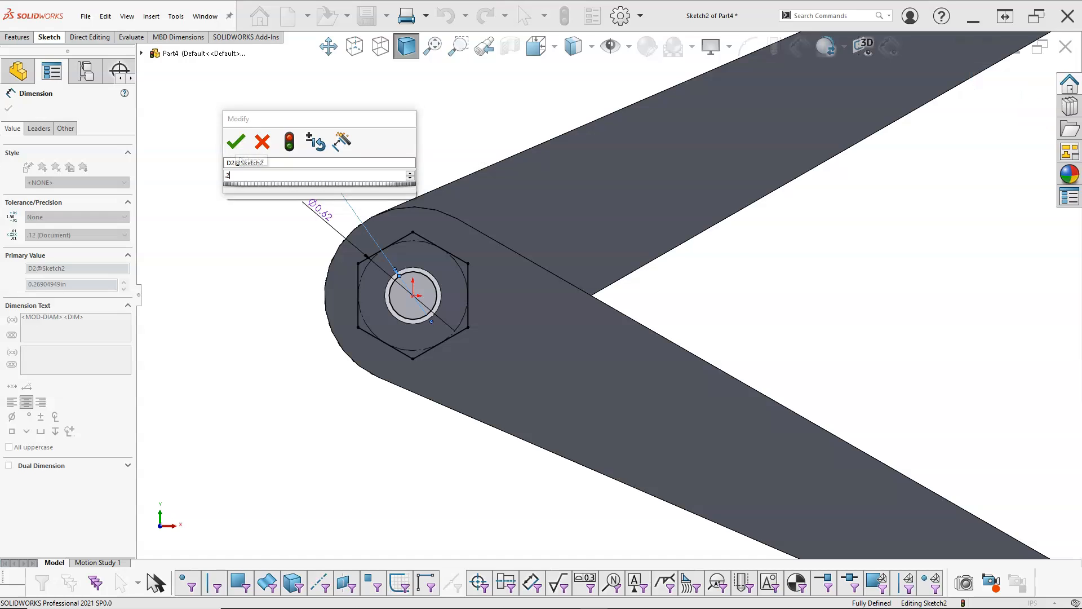
{"action": "left_click", "coordinate": [237, 142]}
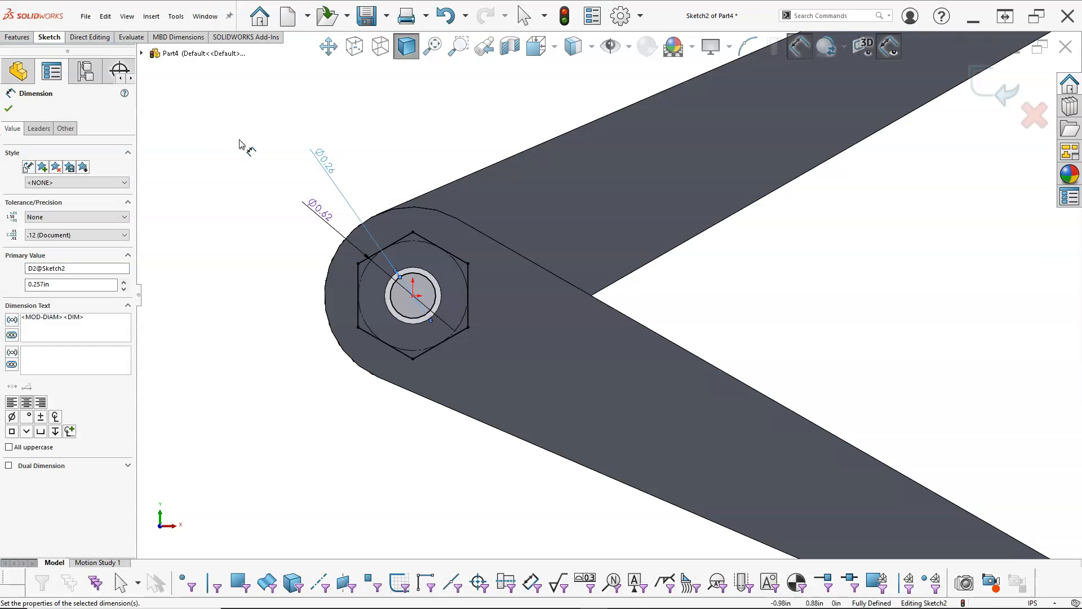
{"action": "left_click", "coordinate": [8, 109]}
- Extrude the hexagon with its central hole as a blind boss 0.19 in deep, outward from the leg's face
{"action": "middle_click_drag", "start_coordinate": [365, 174], "coordinate": [328, 282]}
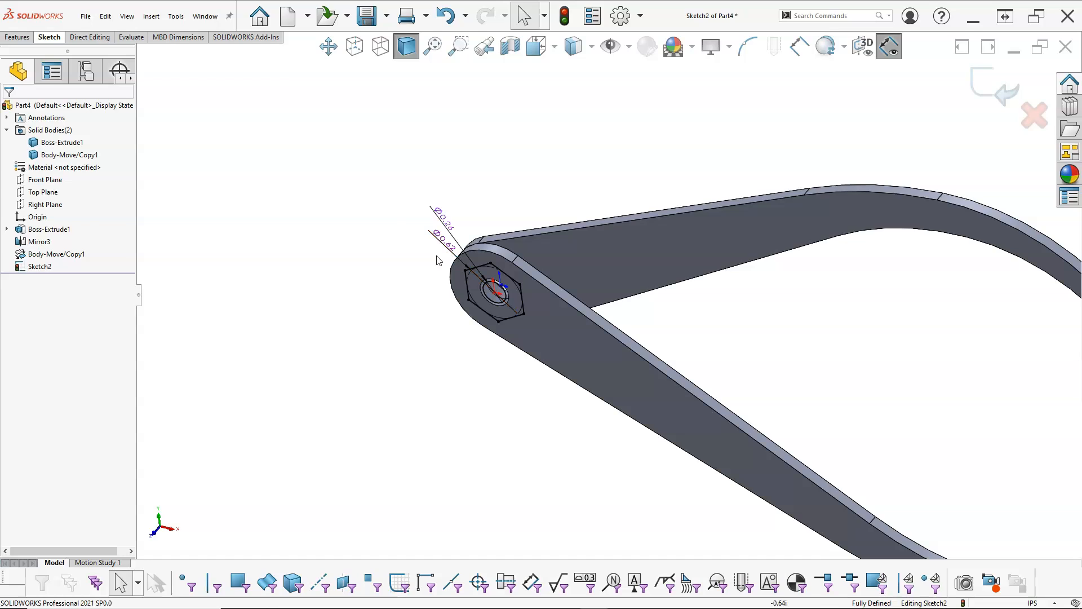
{"action": "right_click", "coordinate": [402, 263]}
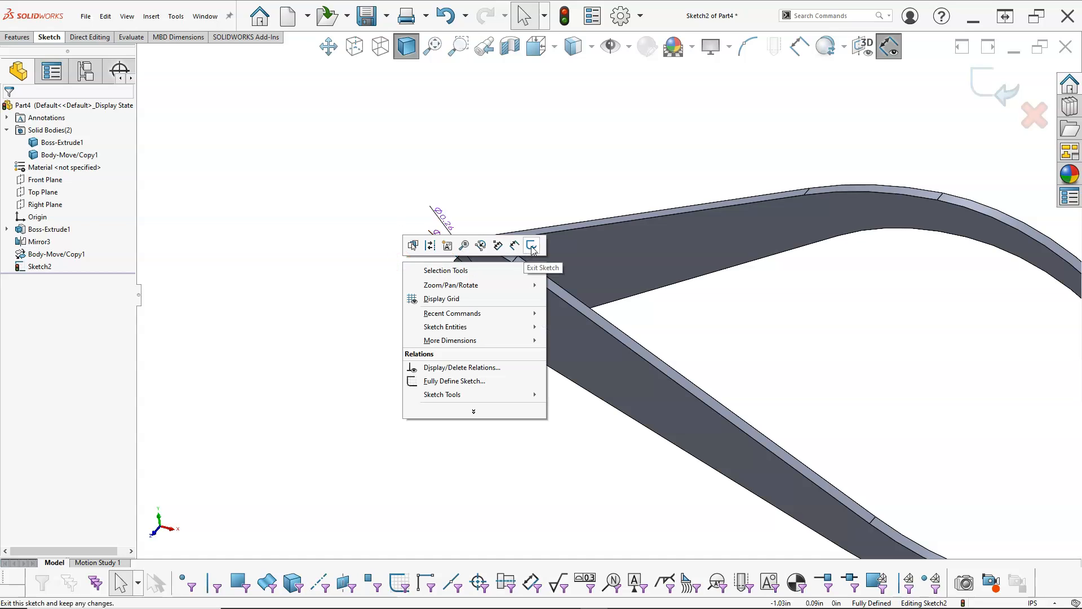
{"action": "left_click", "coordinate": [490, 198]}
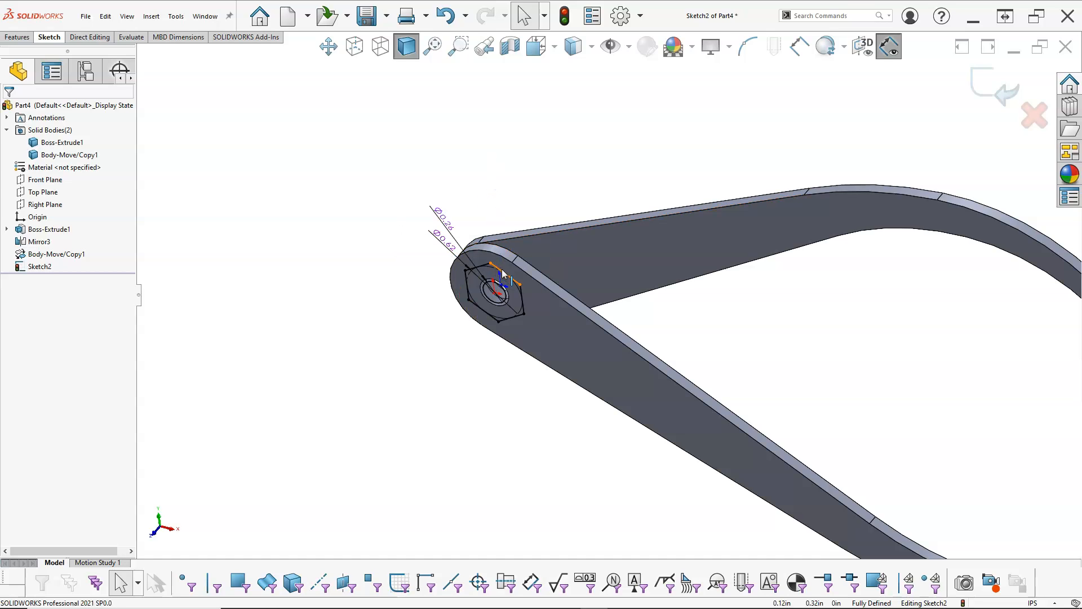
{"action": "left_click", "coordinate": [503, 275]}
{"action": "right_click", "coordinate": [502, 270]}
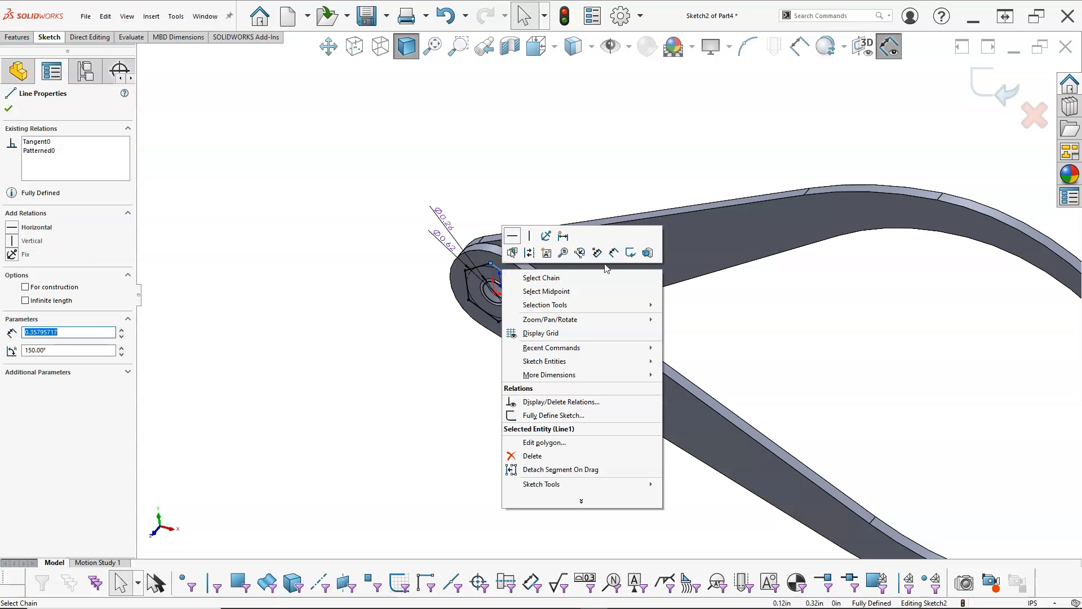
{"action": "left_click", "coordinate": [648, 253]}
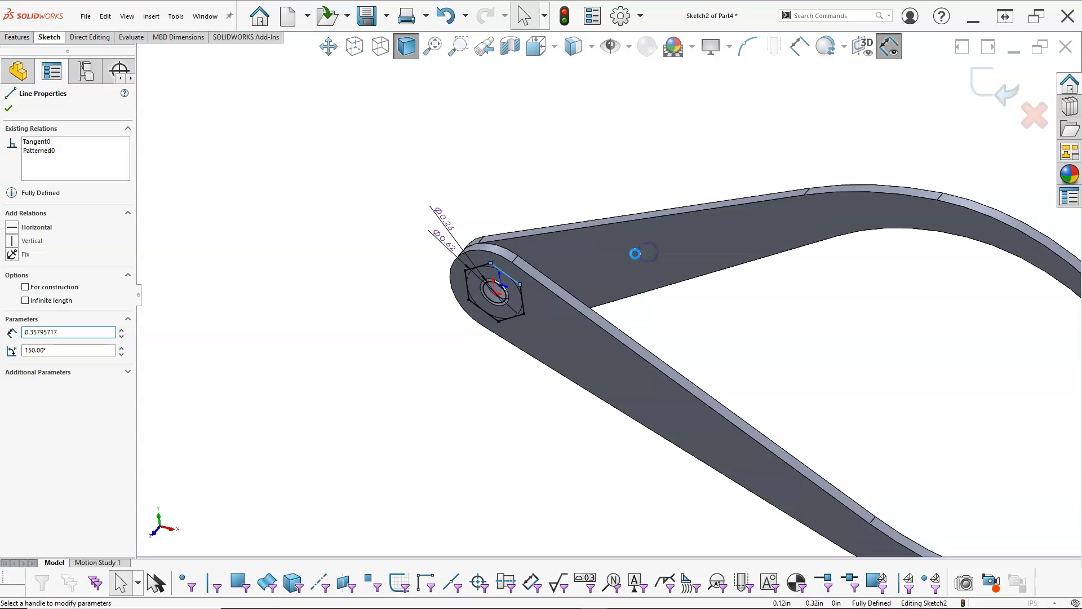
{"action": "middle_click_drag", "start_coordinate": [255, 244], "coordinate": [214, 351]}
{"action": "left_click", "coordinate": [48, 218]}
{"action": "key", "text": "Left"}
{"action": "key", "text": "Left"}
{"action": "key", "text": "BackSpace"}
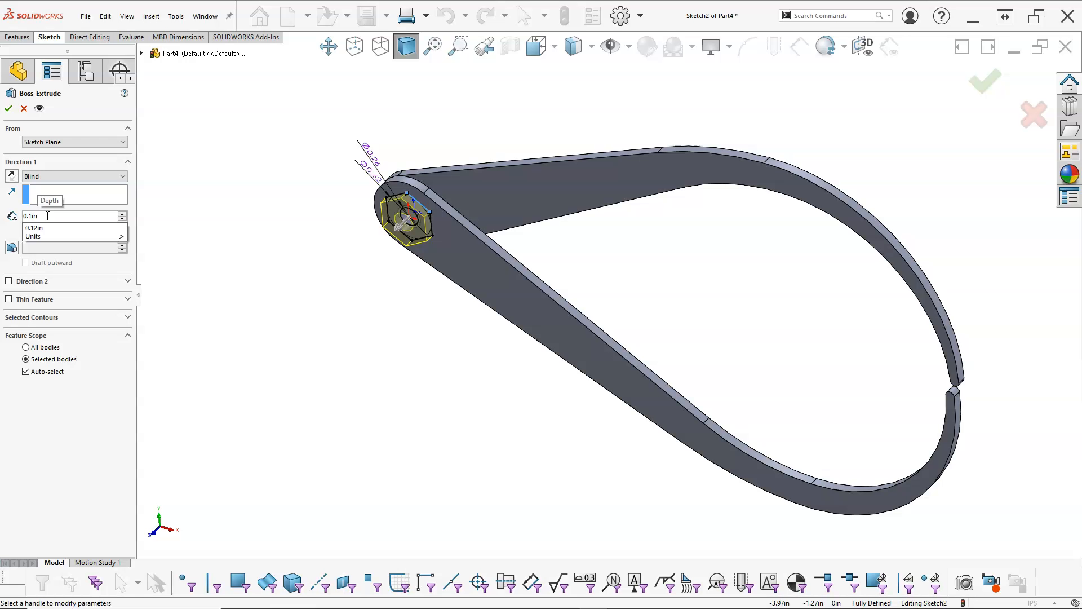
{"action": "type", "text": "9"}
{"action": "key", "text": "Tab"}
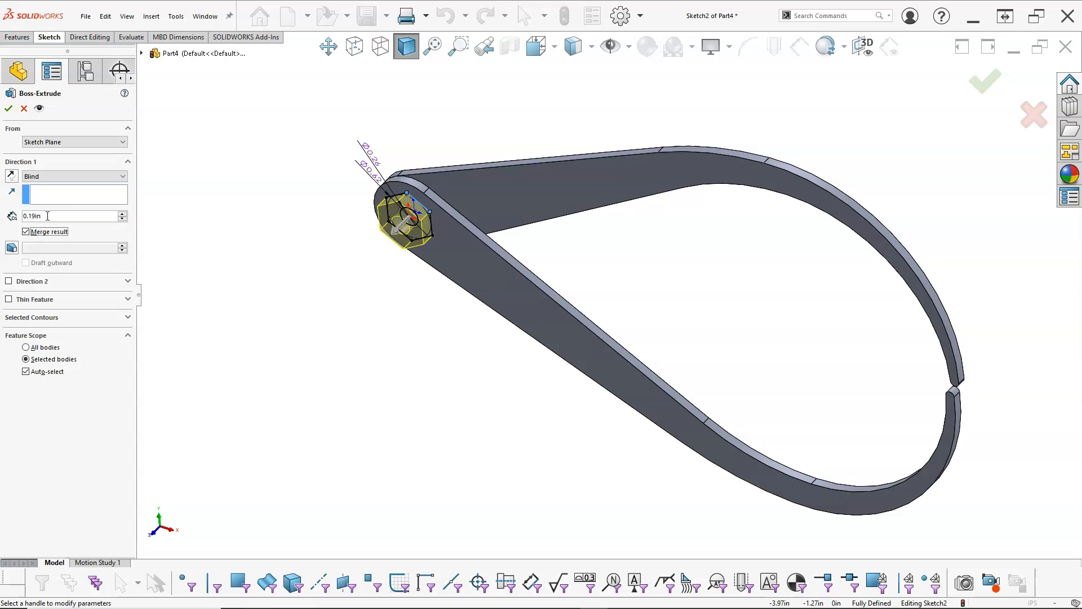
{"action": "left_click", "coordinate": [8, 108]}
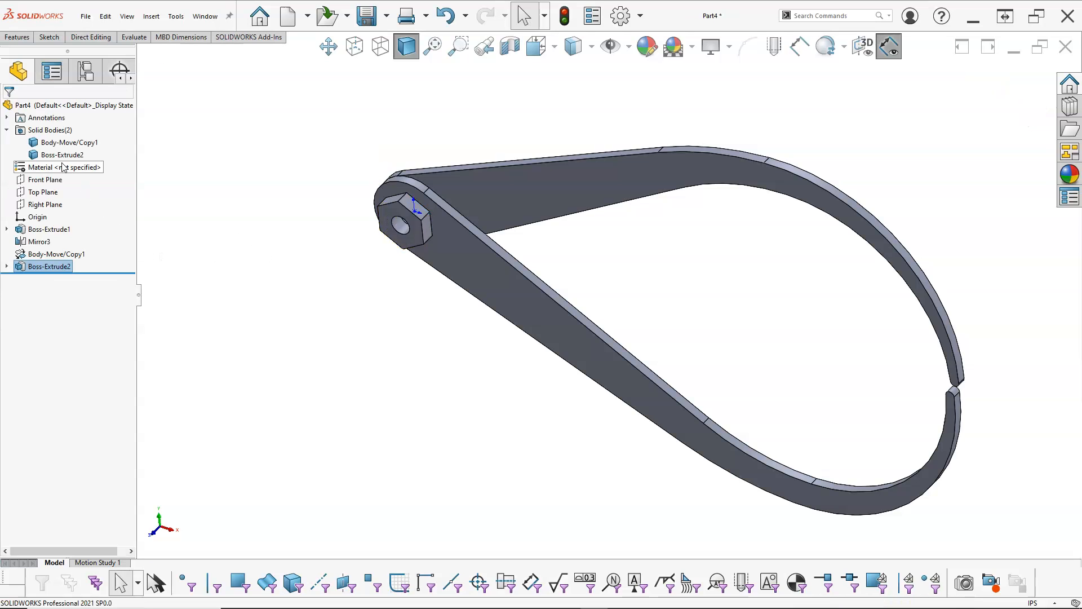
- Edit the hexagonal boss extrusion and turn off Merge result so the nut is a separate body
{"action": "right_click", "coordinate": [49, 267]}
{"action": "left_click", "coordinate": [54, 233]}
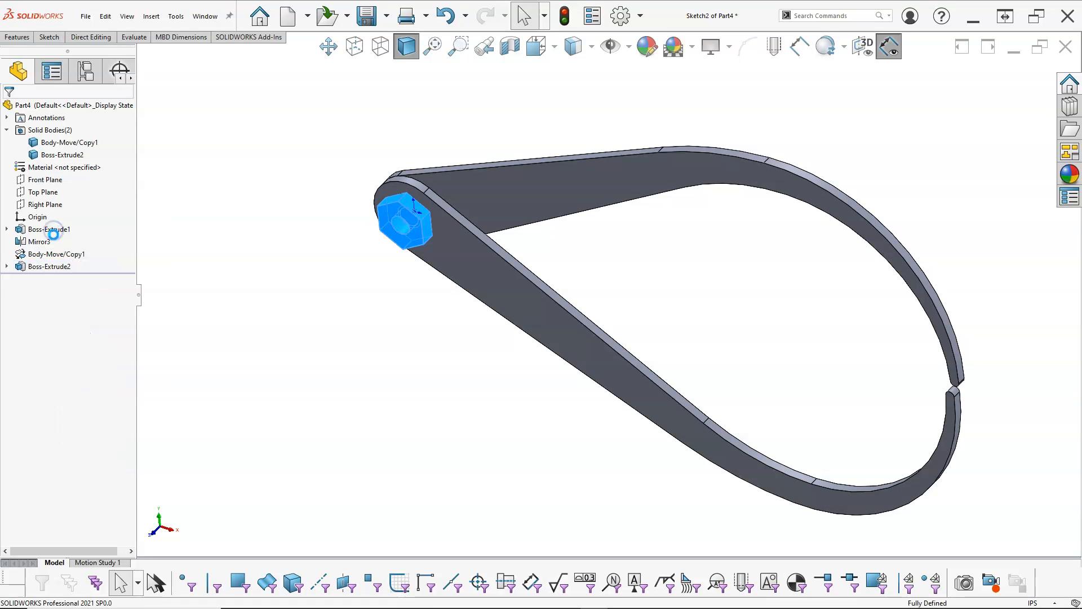
{"action": "left_click", "coordinate": [26, 231]}
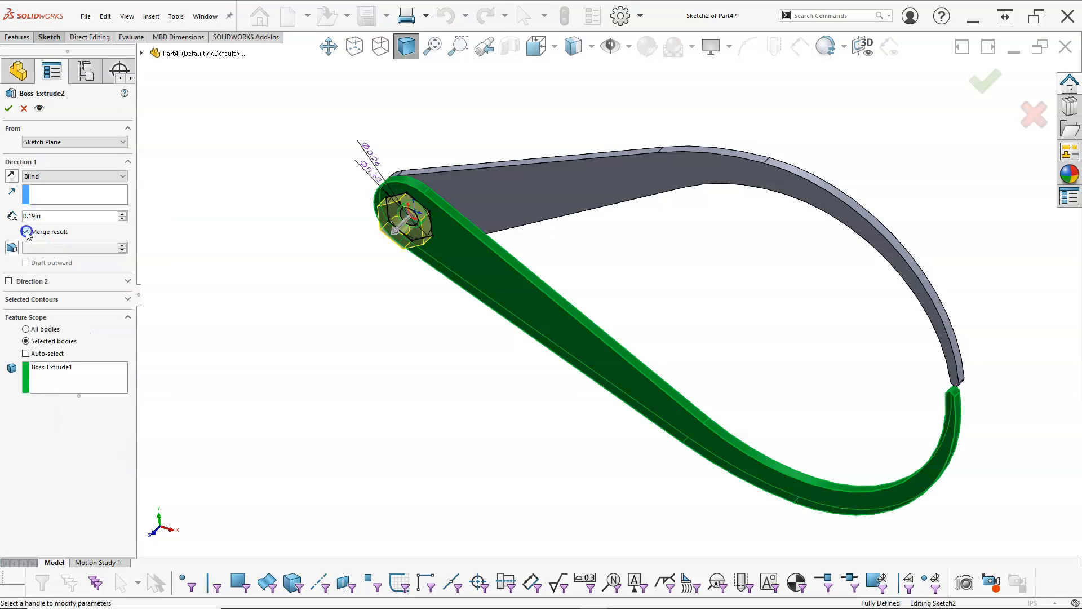
{"action": "left_click", "coordinate": [11, 109]}
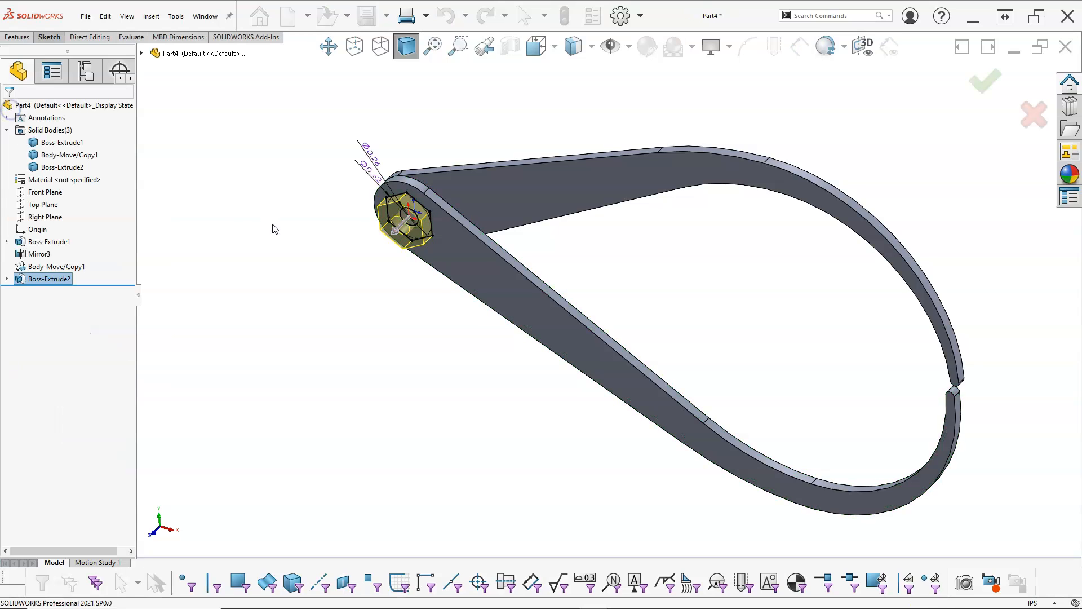
- Add a 5/16-18 ANSI Inch machine cosmetic thread to the nut's hole edge, with the end condition Up to Next
{"action": "scroll", "coordinate": [416, 244], "scroll_direction": "down", "scroll_amount": 5}
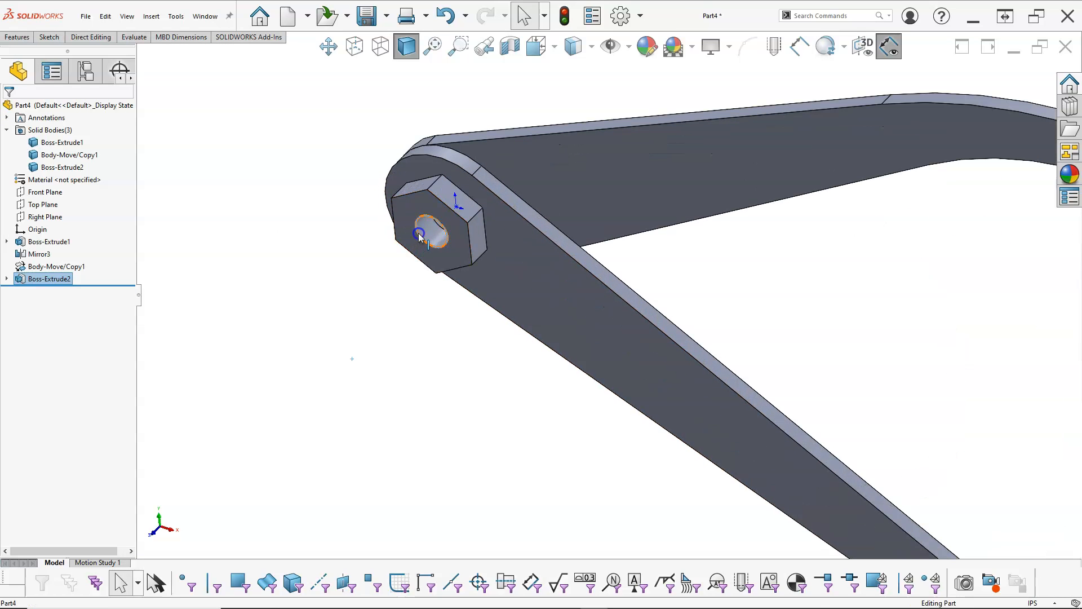
{"action": "left_click", "coordinate": [418, 237]}
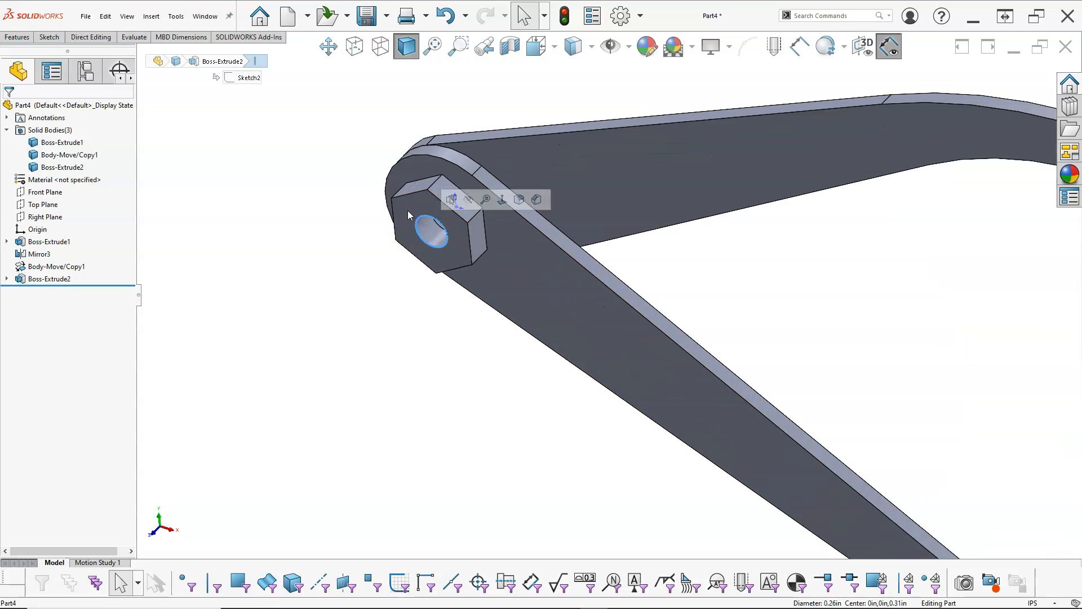
{"action": "left_click", "coordinate": [152, 16]}
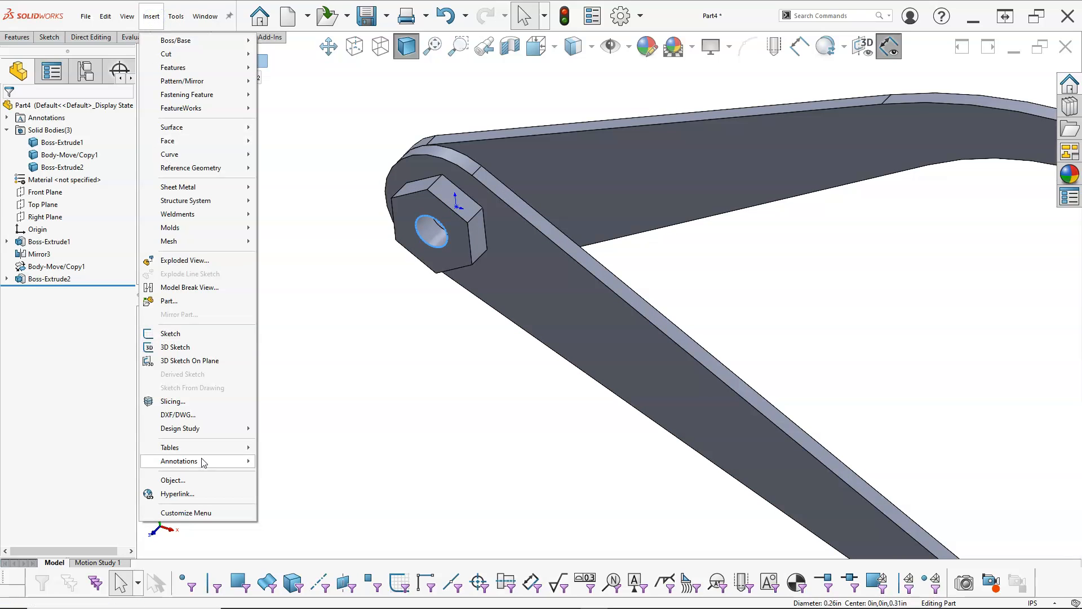
{"action": "mouse_move", "coordinate": [204, 462]}
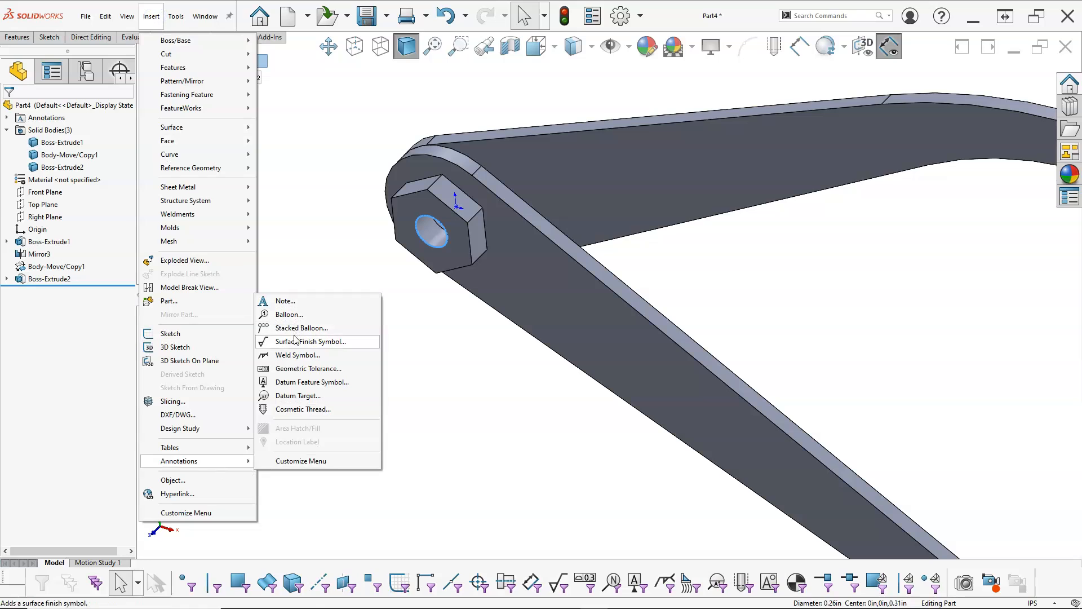
{"action": "left_click", "coordinate": [296, 410]}
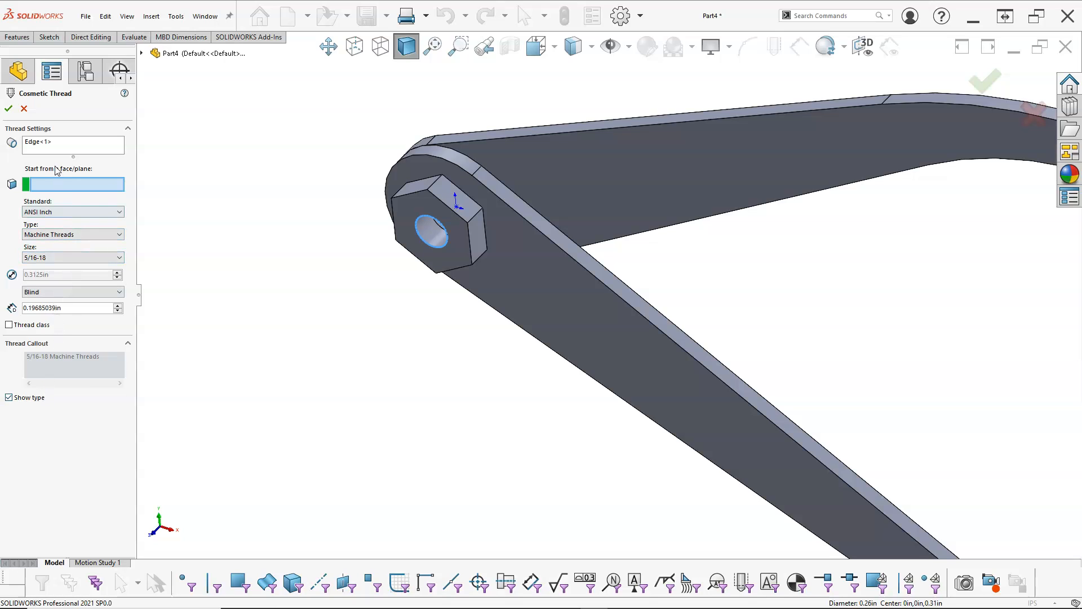
{"action": "left_click", "coordinate": [62, 292]}
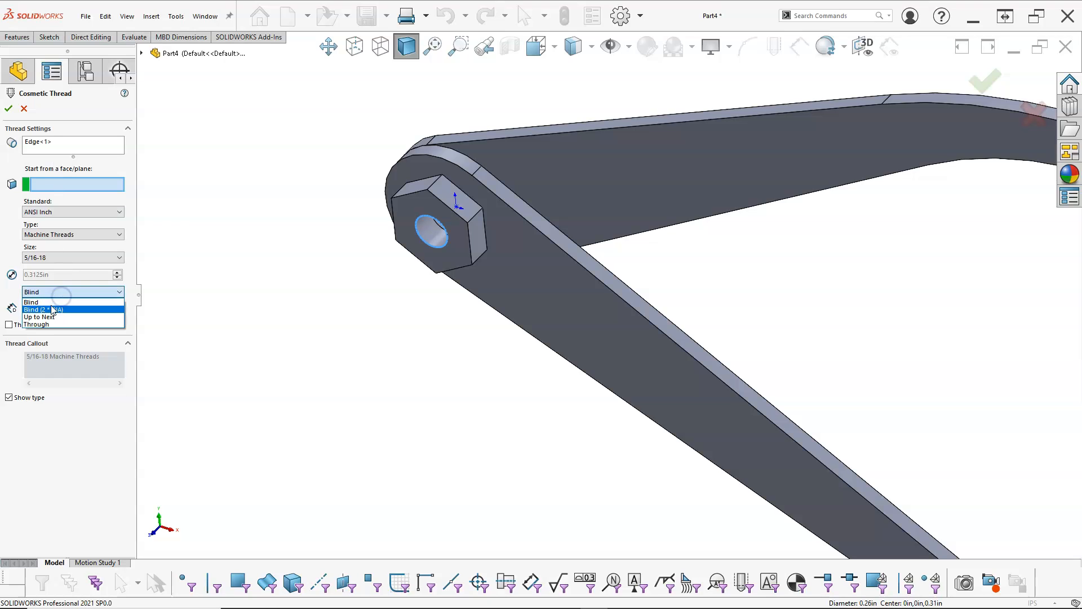
{"action": "left_click", "coordinate": [46, 314]}
{"action": "left_click", "coordinate": [7, 109]}
{"action": "left_click", "coordinate": [245, 223]}
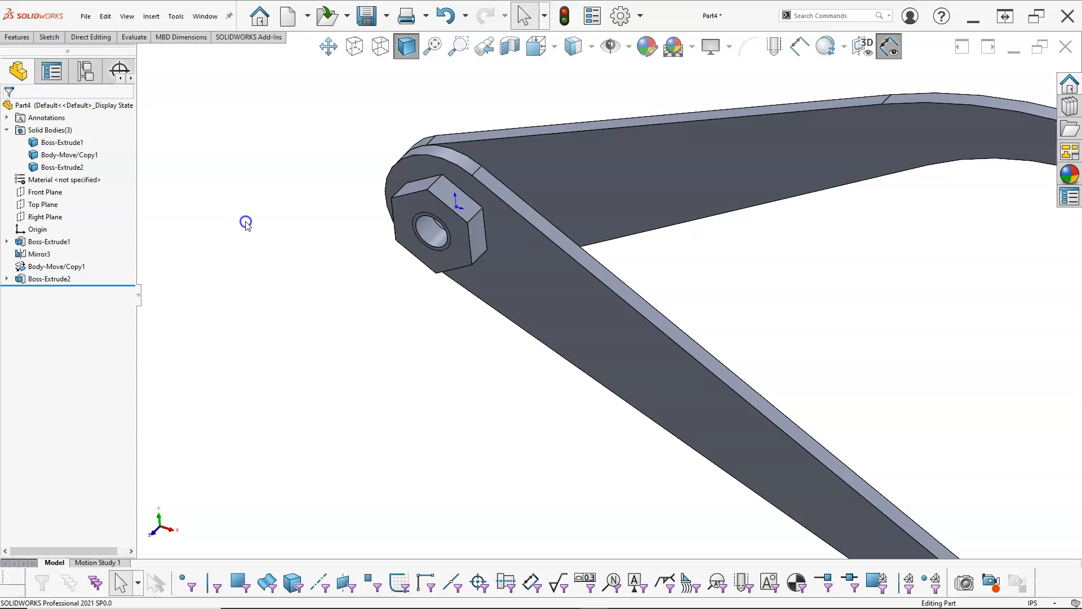
{"action": "key", "text": "ctrl+1"}
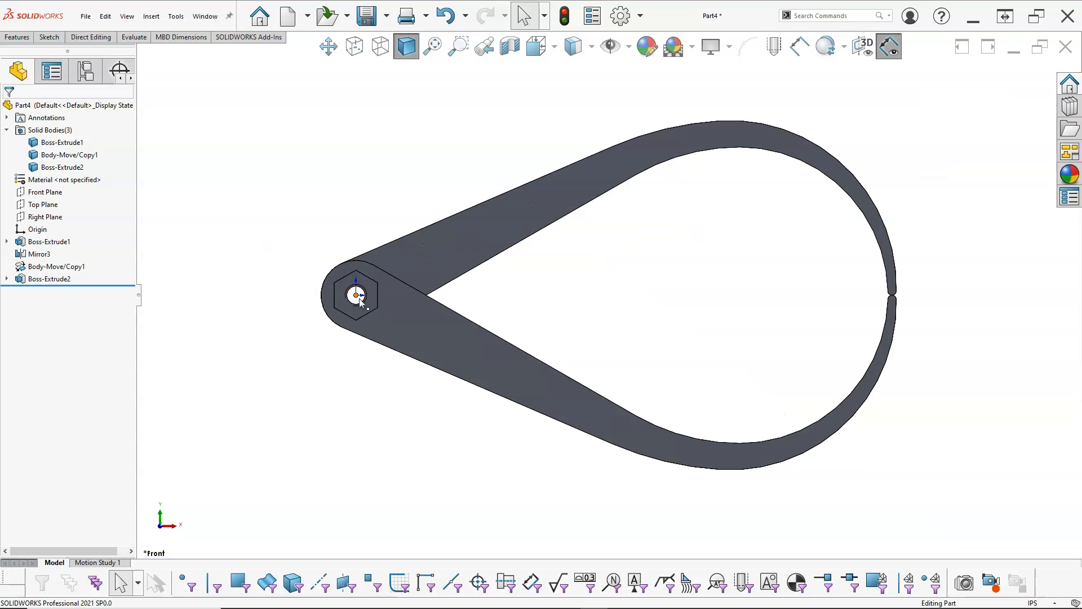
{"action": "key", "text": "ctrl+4"}
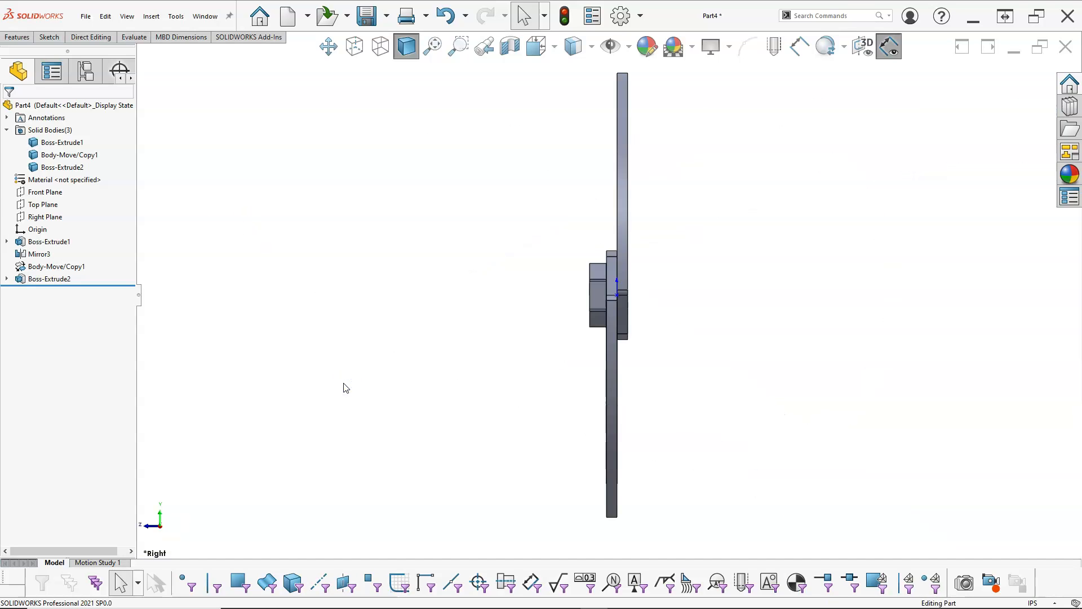
{"action": "scroll", "coordinate": [565, 317], "scroll_direction": "down", "scroll_amount": 3}
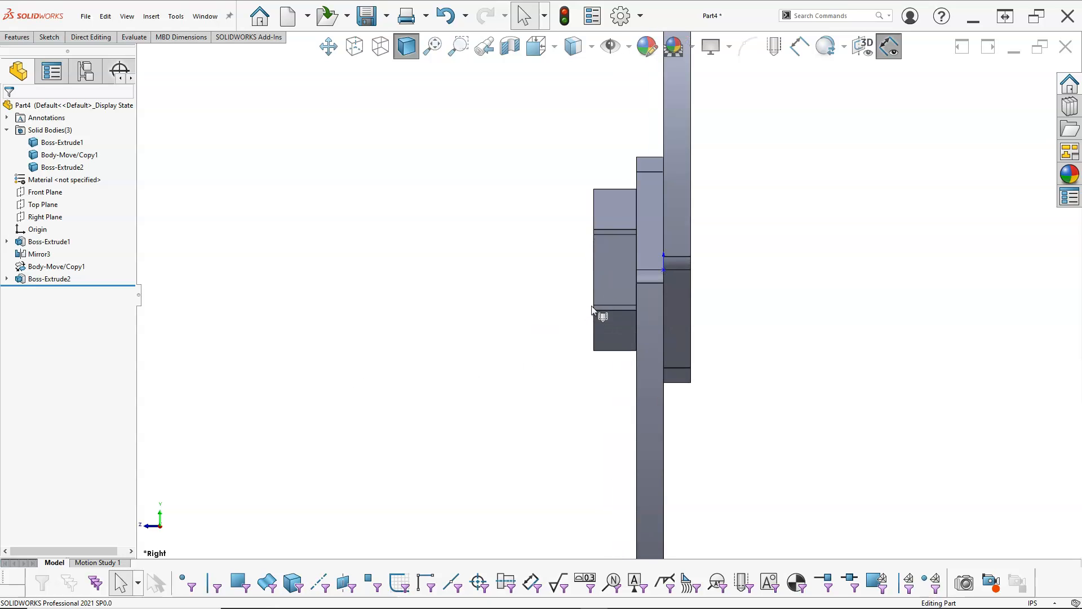
{"action": "middle_click_drag", "start_coordinate": [510, 271], "coordinate": [547, 296]}
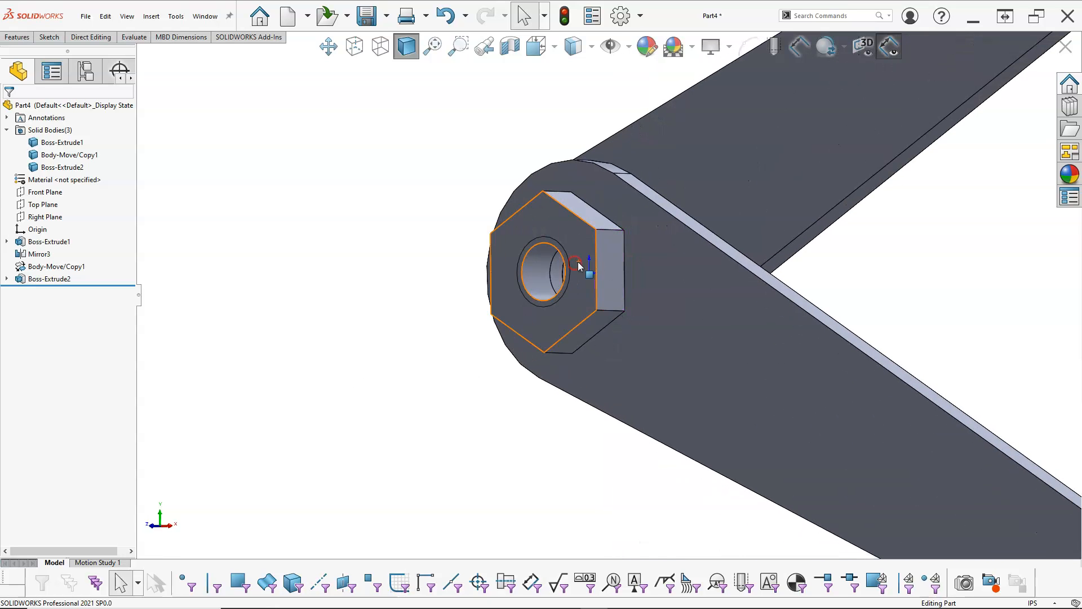
- Save the caliper part in the TechDraw folder as a SOLIDWORKS part file named Ex3-11
{"action": "key", "text": "ctrl+1"}
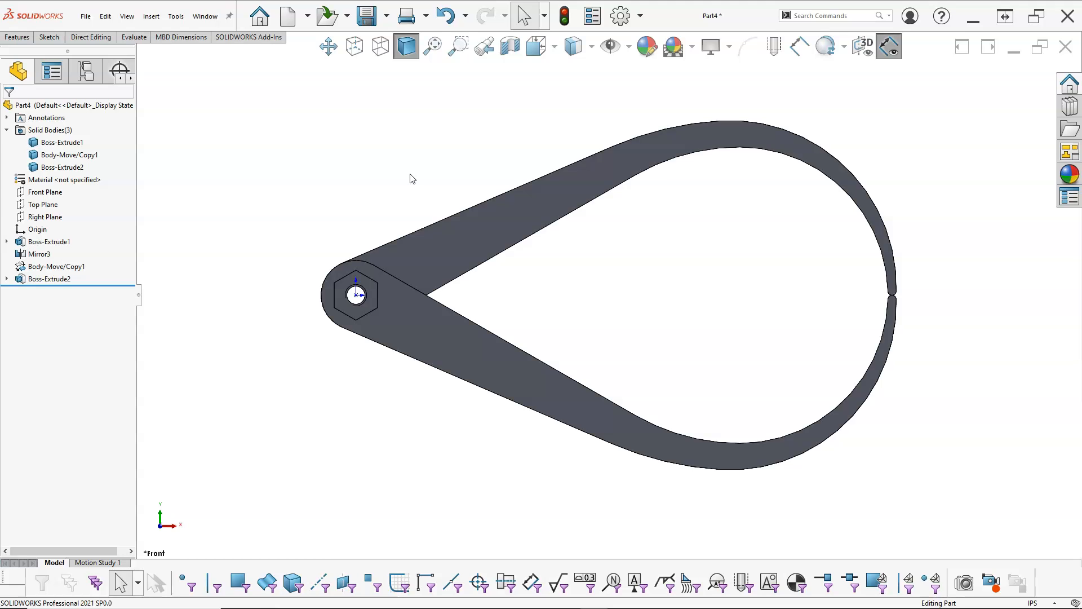
{"action": "left_click", "coordinate": [367, 15]}
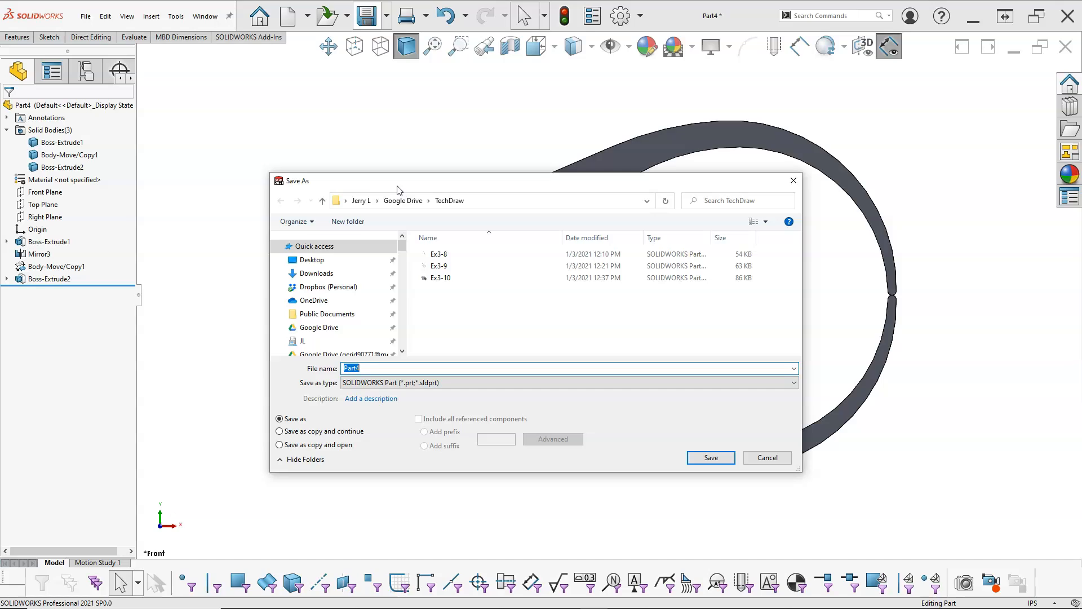
{"action": "type", "text": "Ex"}
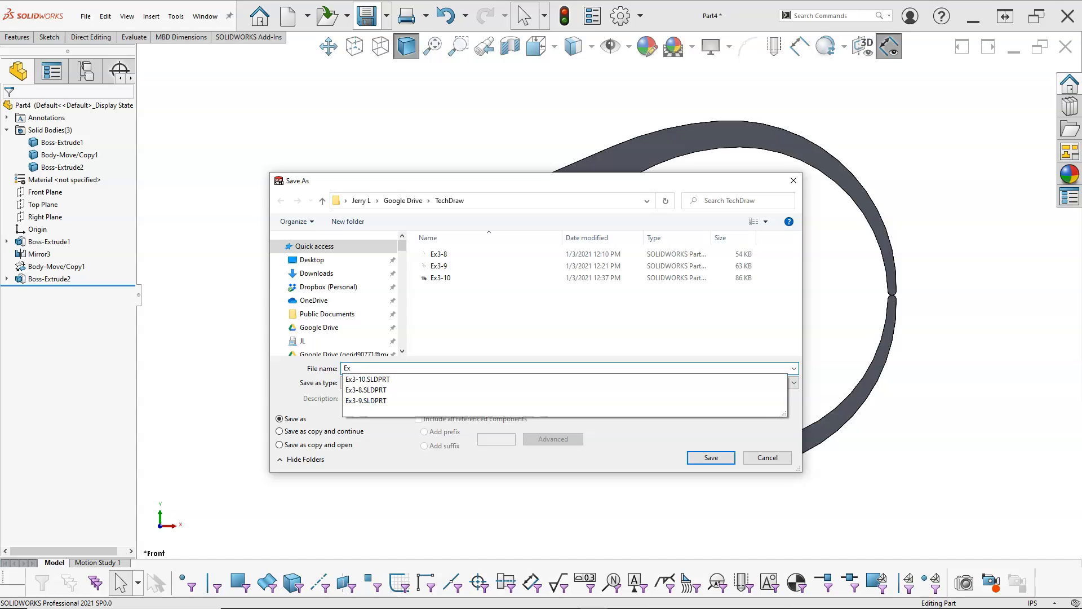
{"action": "type", "text": "3-11"}
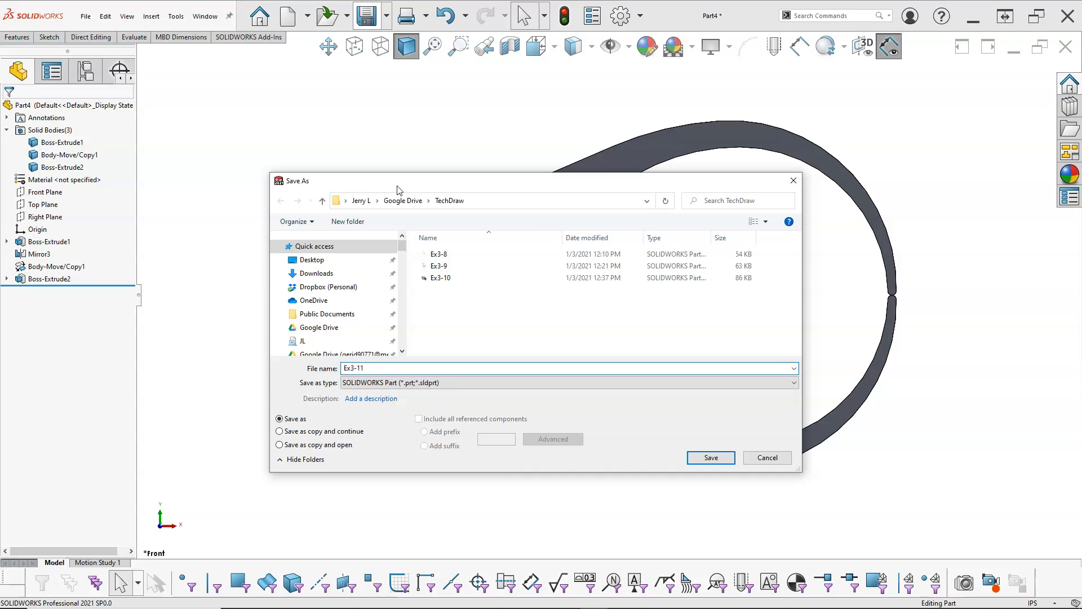
{"action": "key", "text": "Return"}
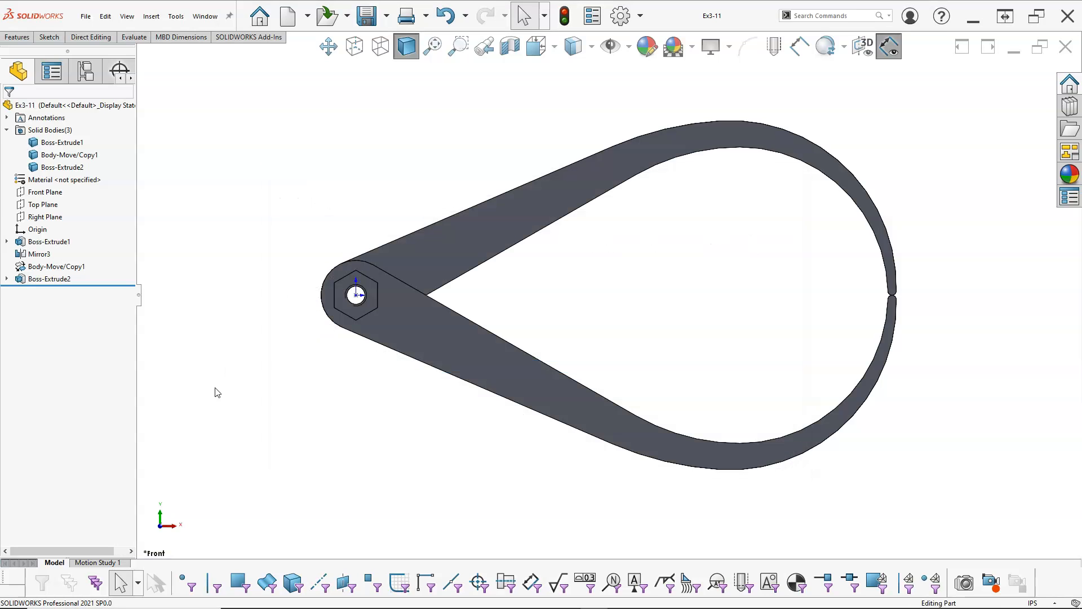